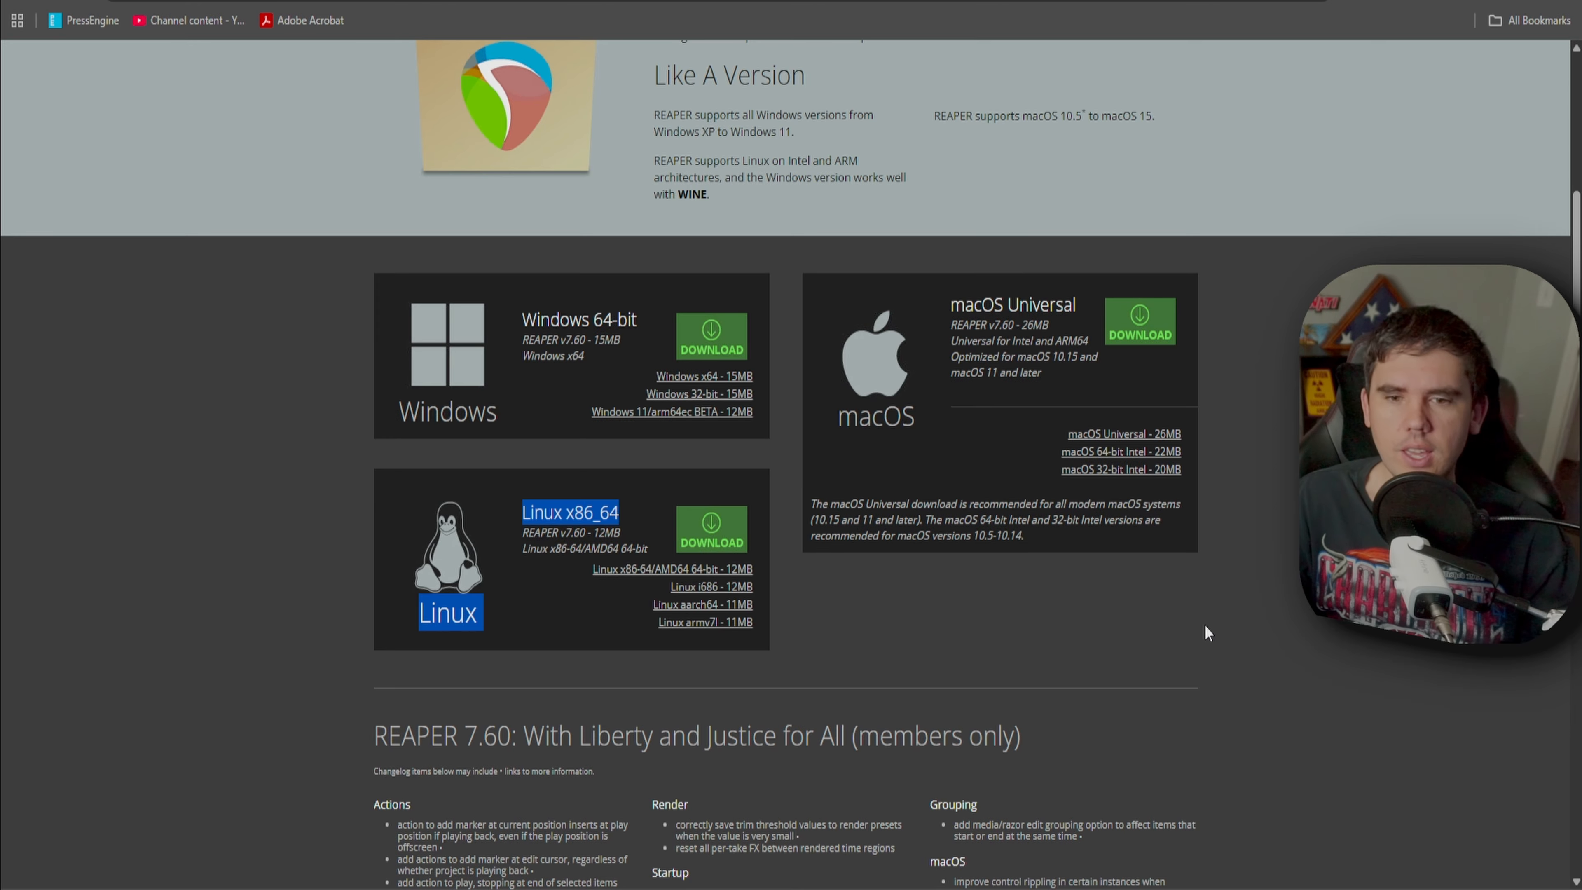
Step: Review the REAPER download and license options on its website and the FlexASIO 1.10b release on GitHub
left_click(1273, 550)
scroll(1273, 551, "up", 5)
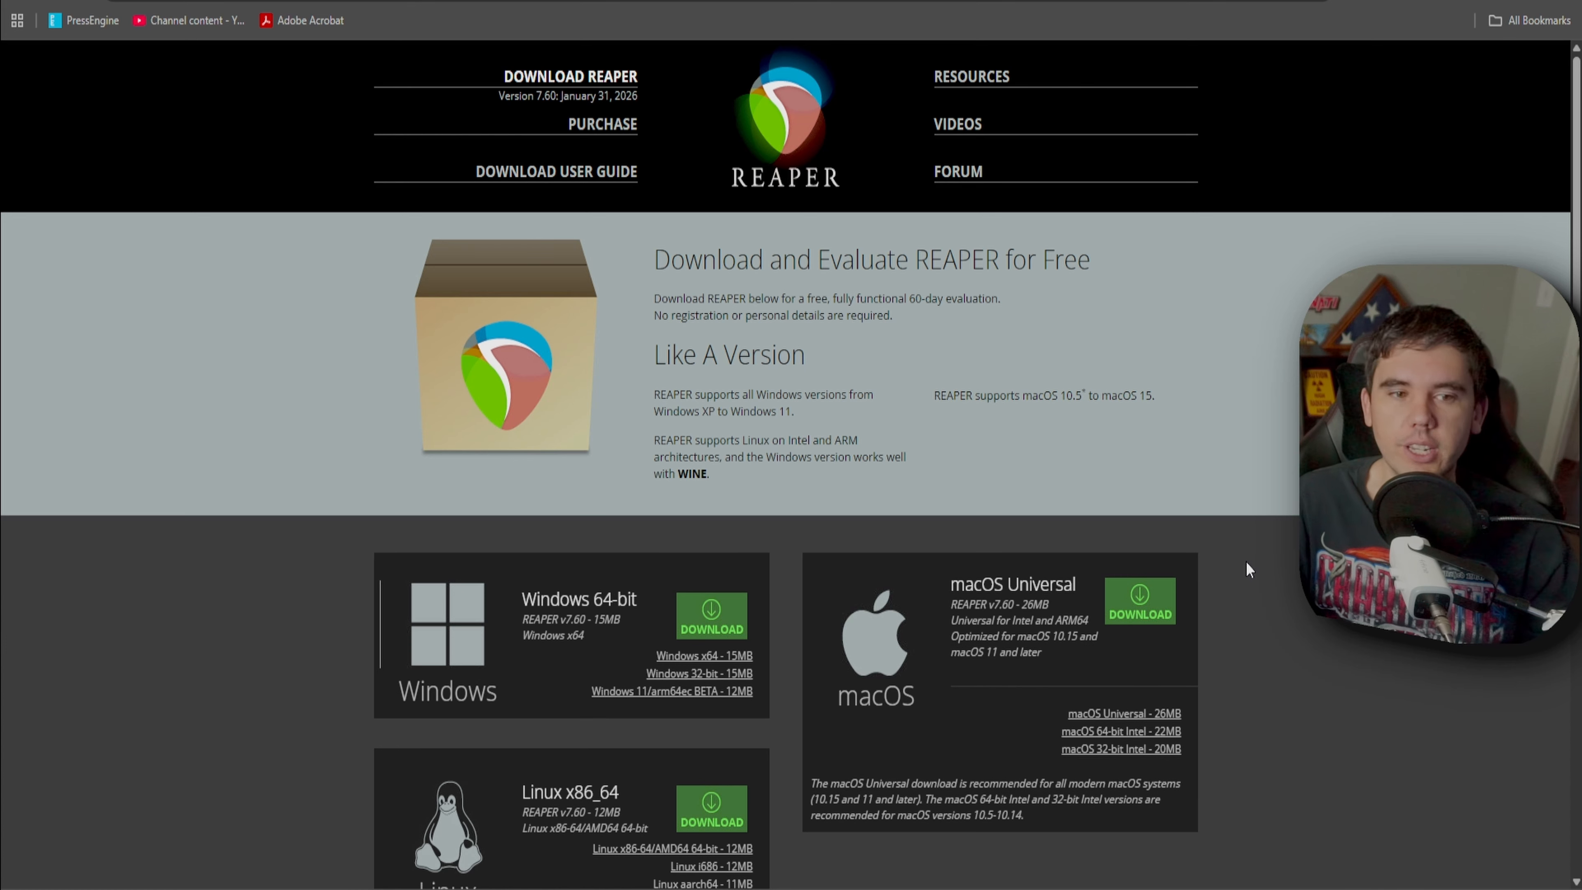
left_click(605, 125)
scroll(683, 297, "down", 1)
left_click_drag(683, 298, 502, 266)
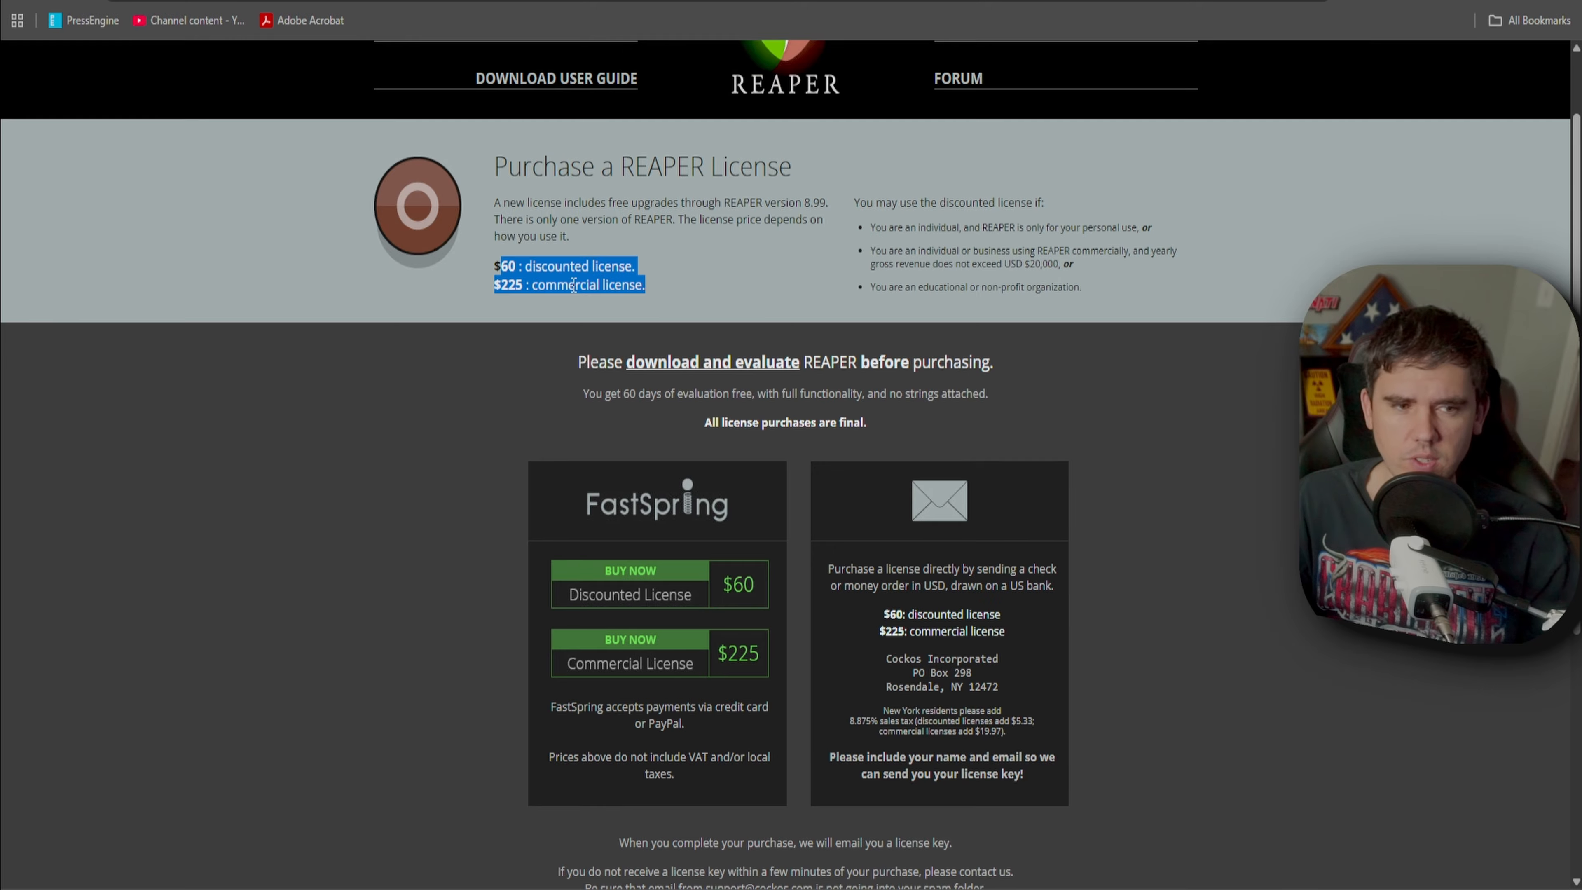
left_click(606, 285)
left_click_drag(645, 285, 493, 282)
left_click(643, 292)
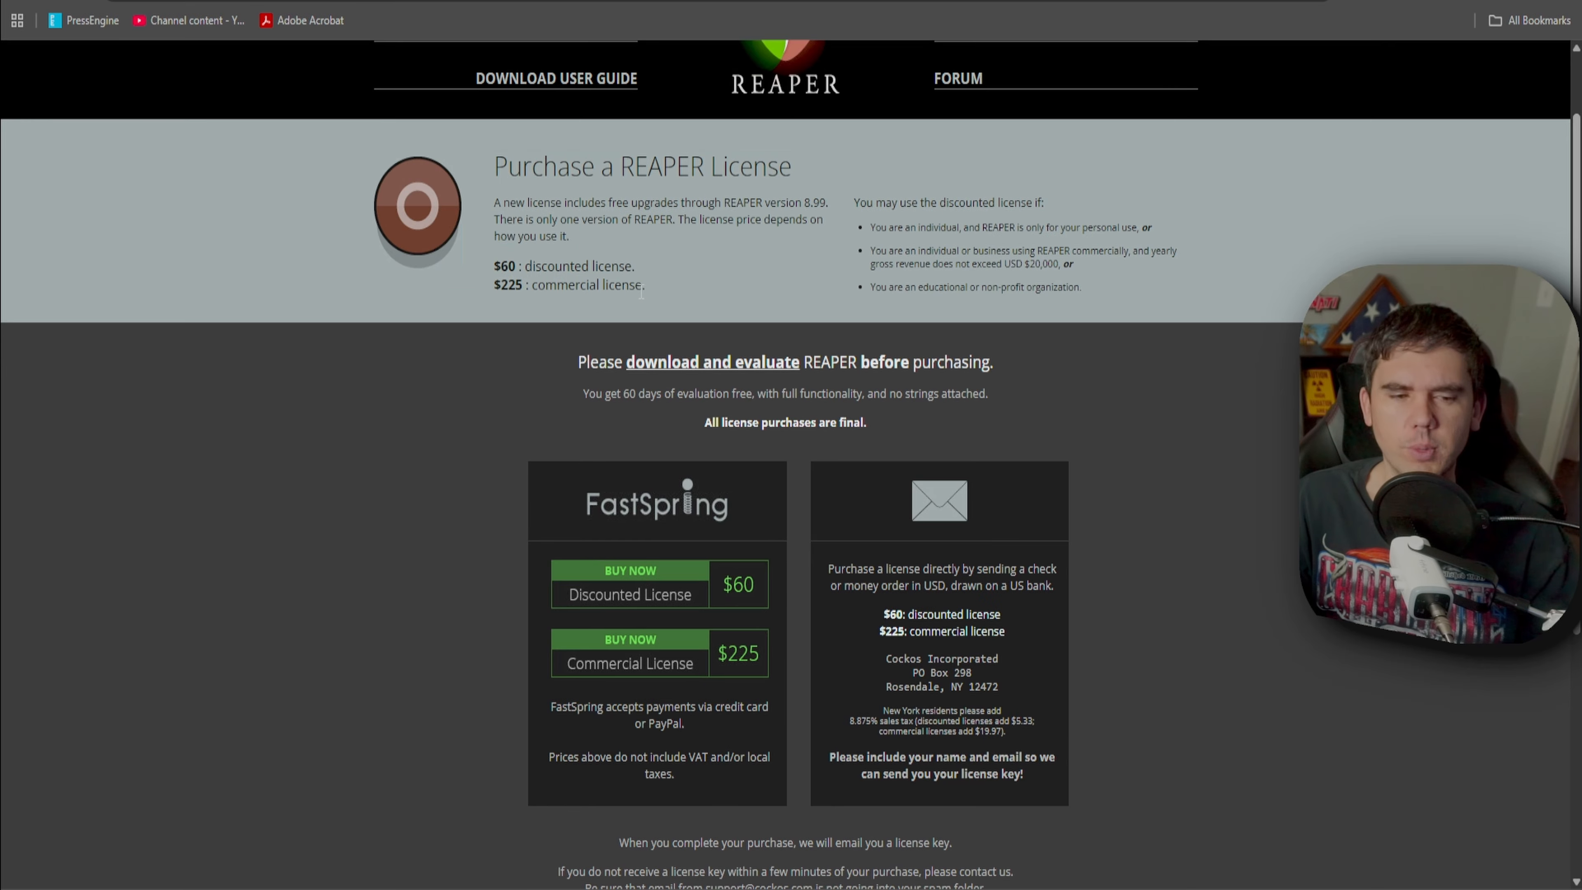
scroll(686, 330, "down", 1)
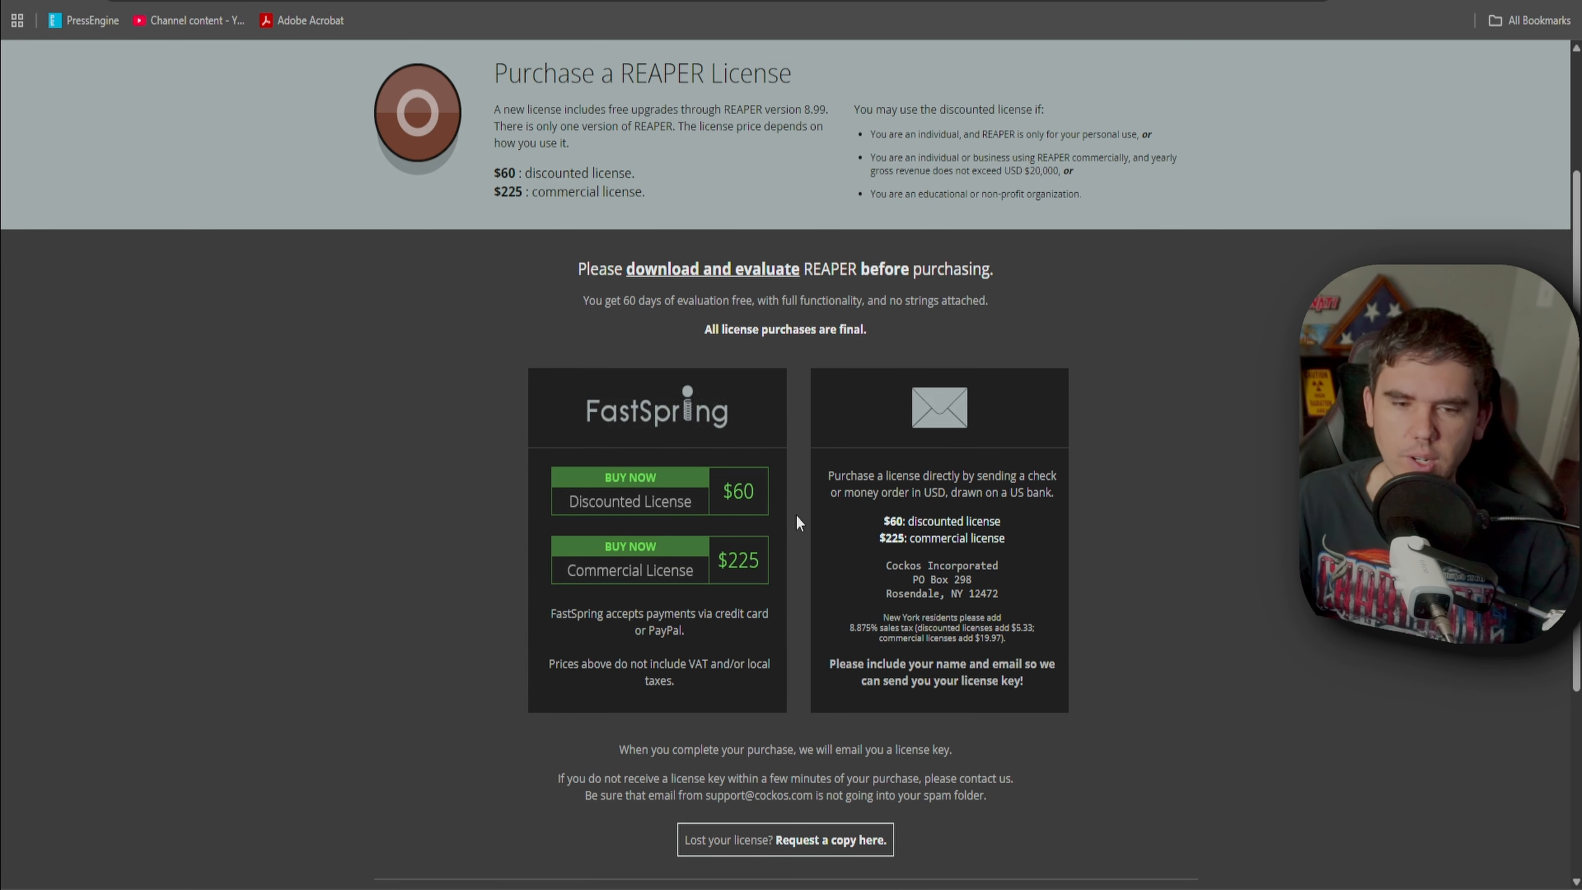
scroll(1118, 308, "up", 3)
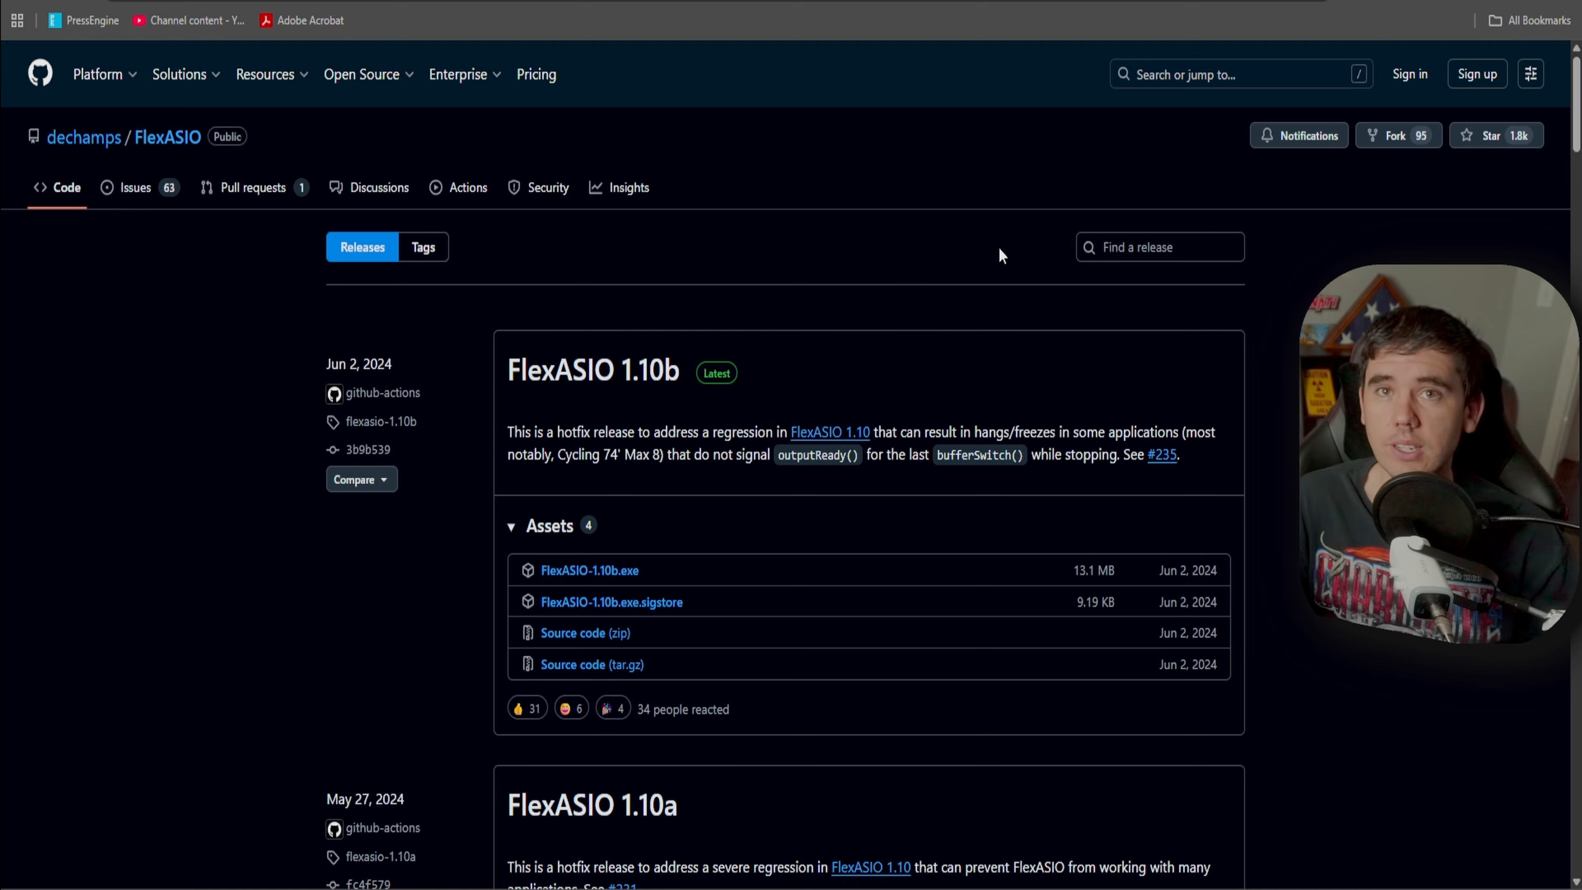
scroll(998, 247, "down", 1)
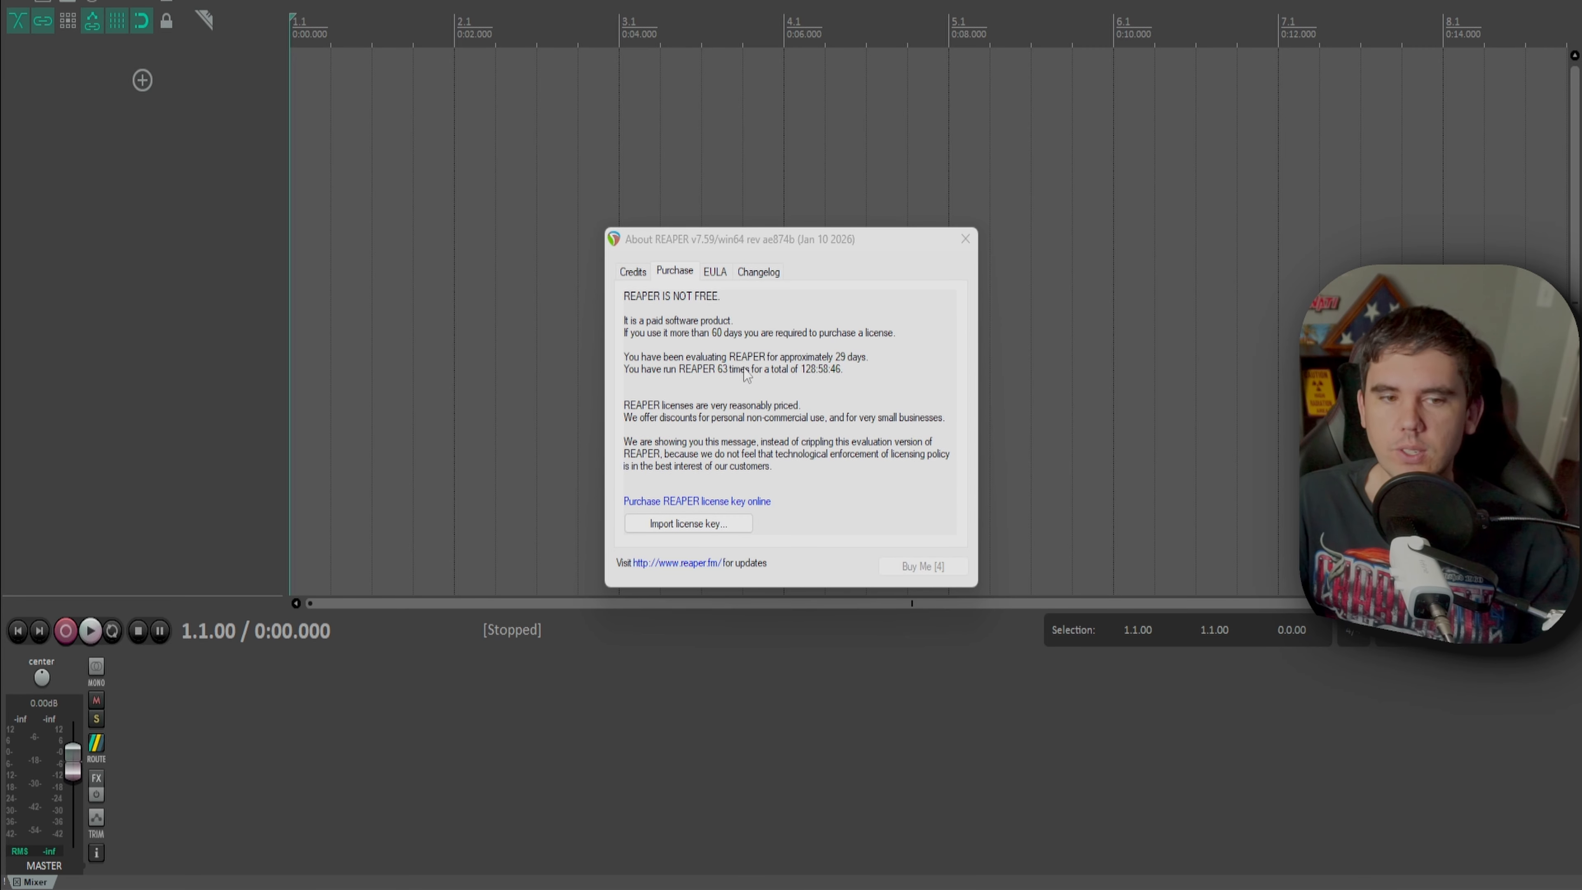
Step: In REAPER, dismiss the evaluation notice and open the audio device preferences
left_click_drag(803, 249, 857, 164)
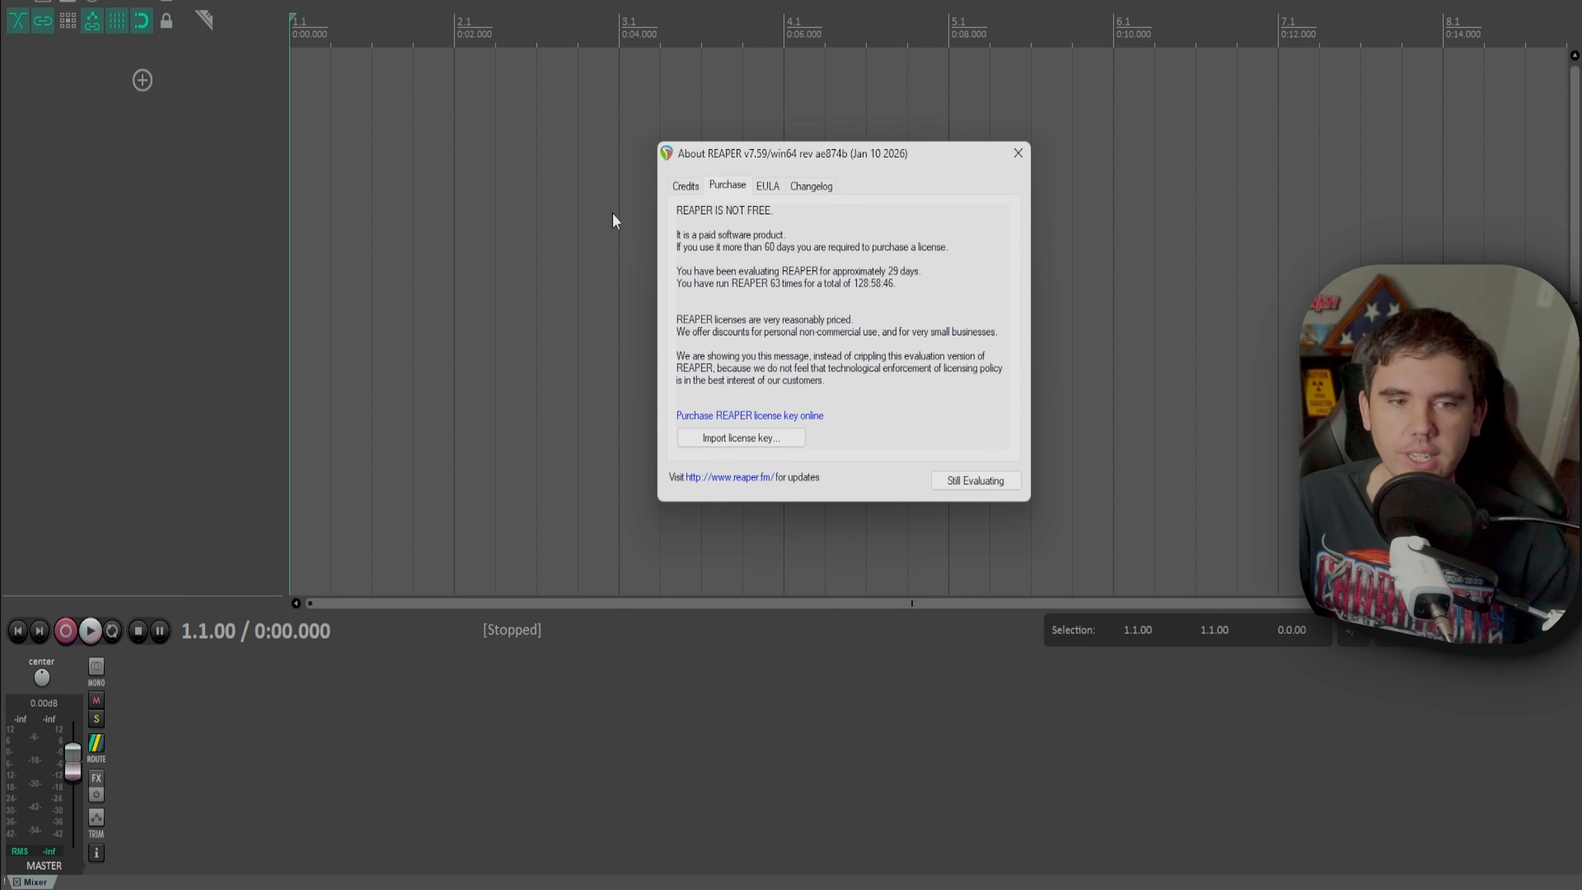
left_click(997, 486)
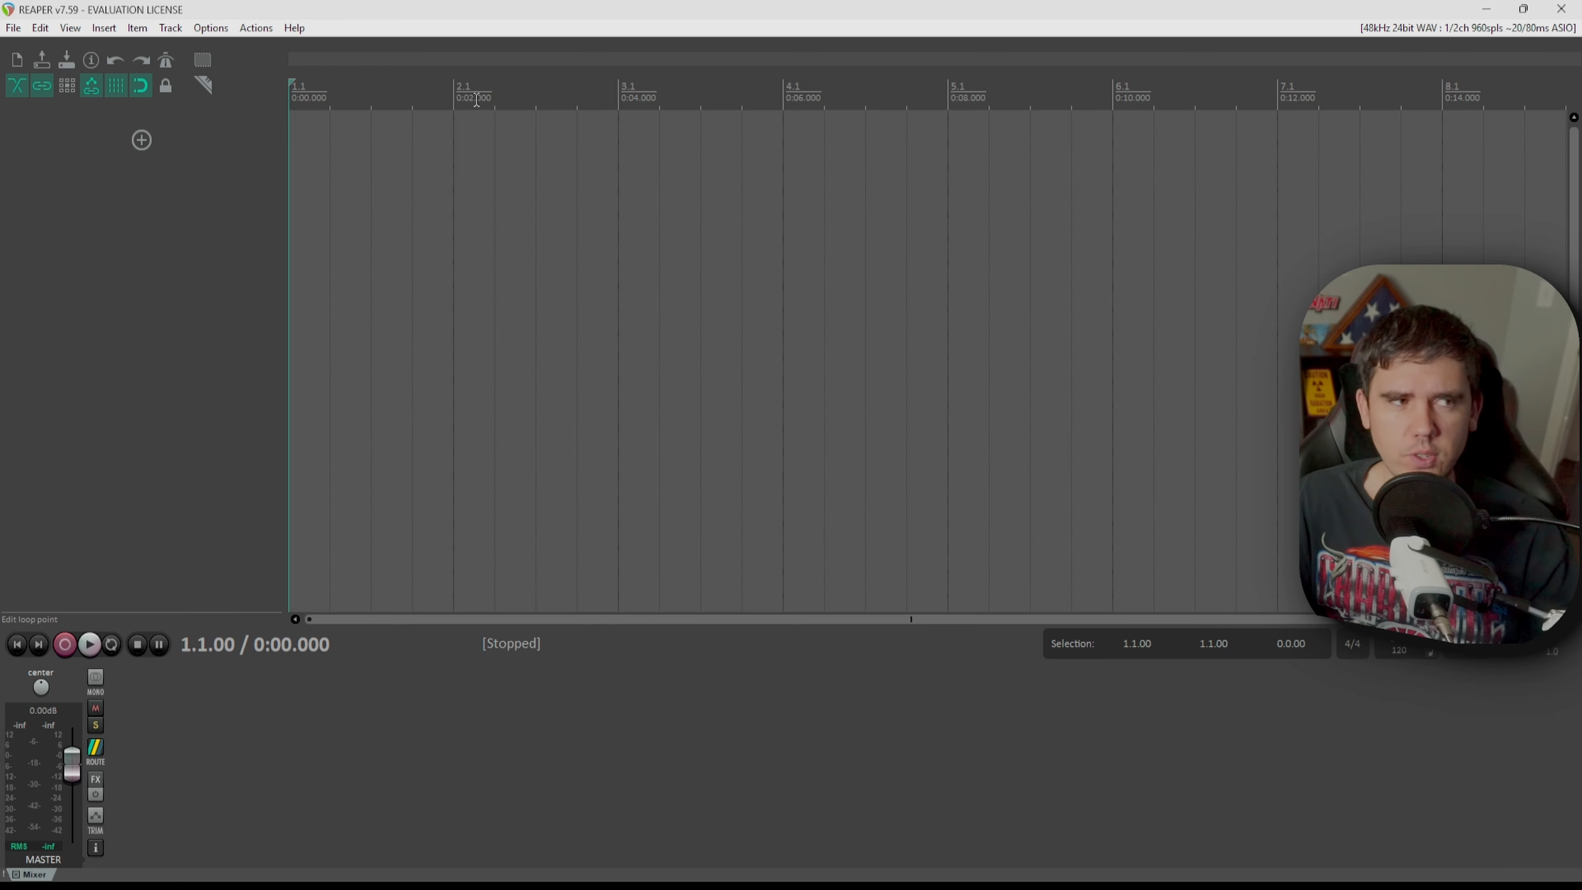
left_click(211, 29)
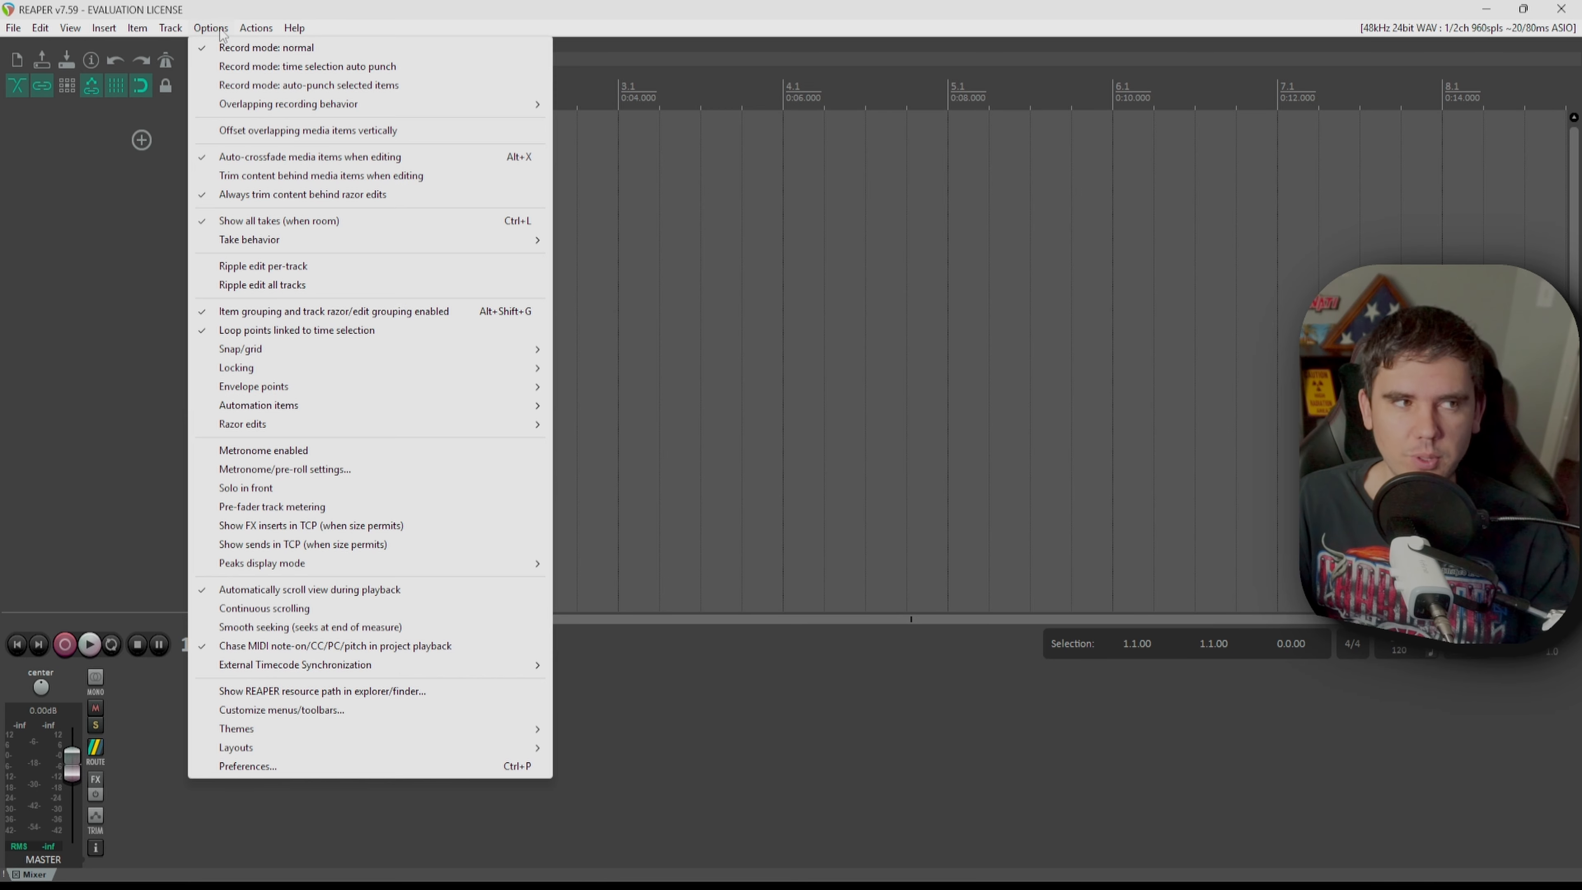
left_click(282, 765)
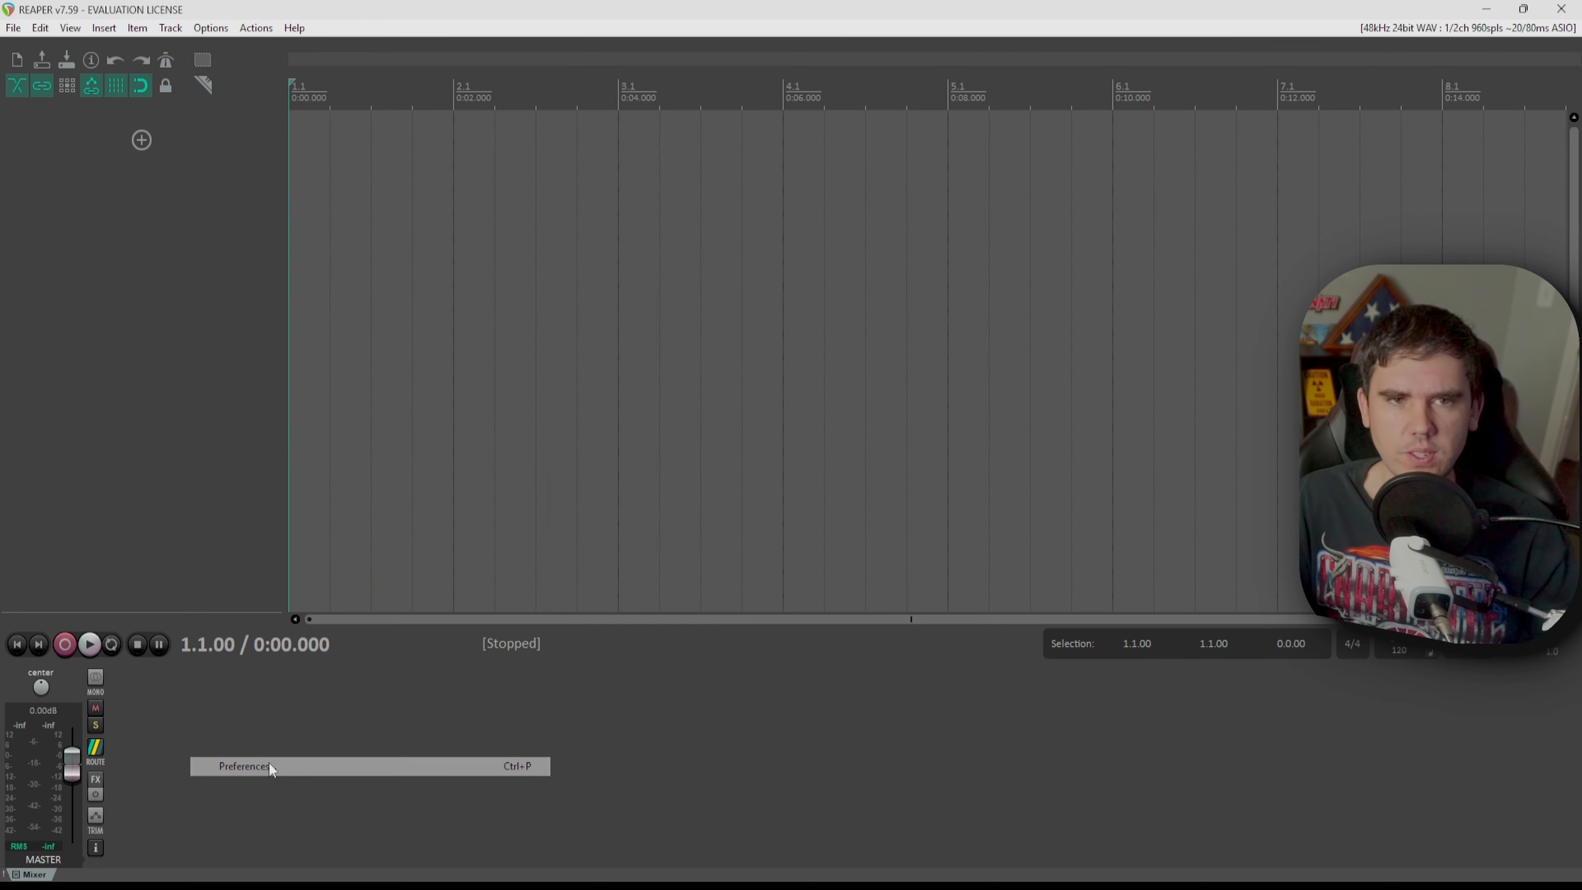
left_click(593, 150)
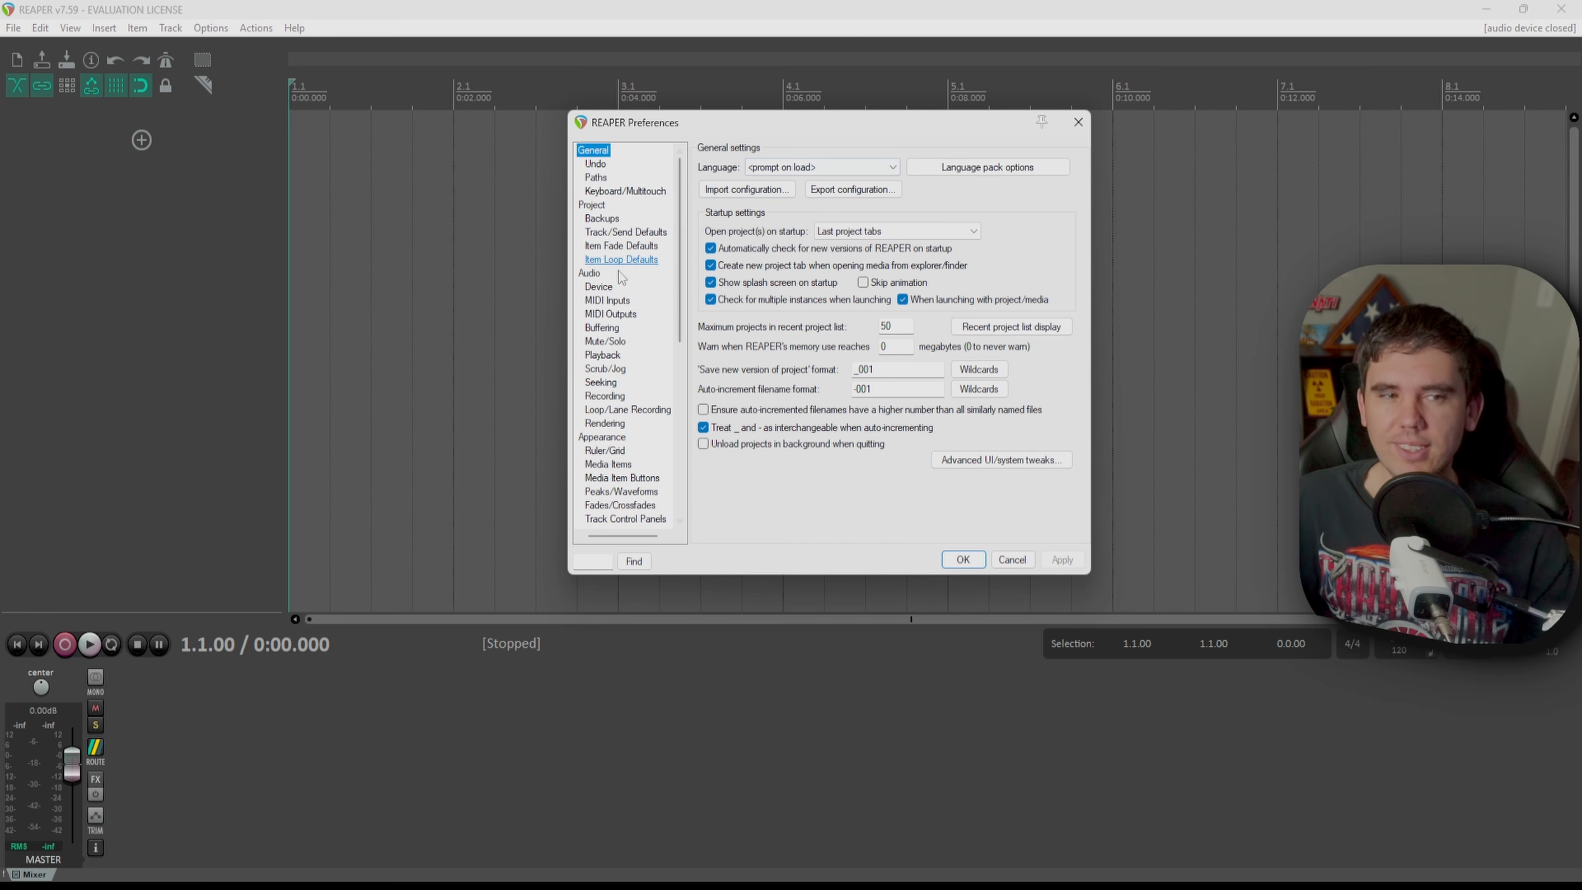
left_click(589, 274)
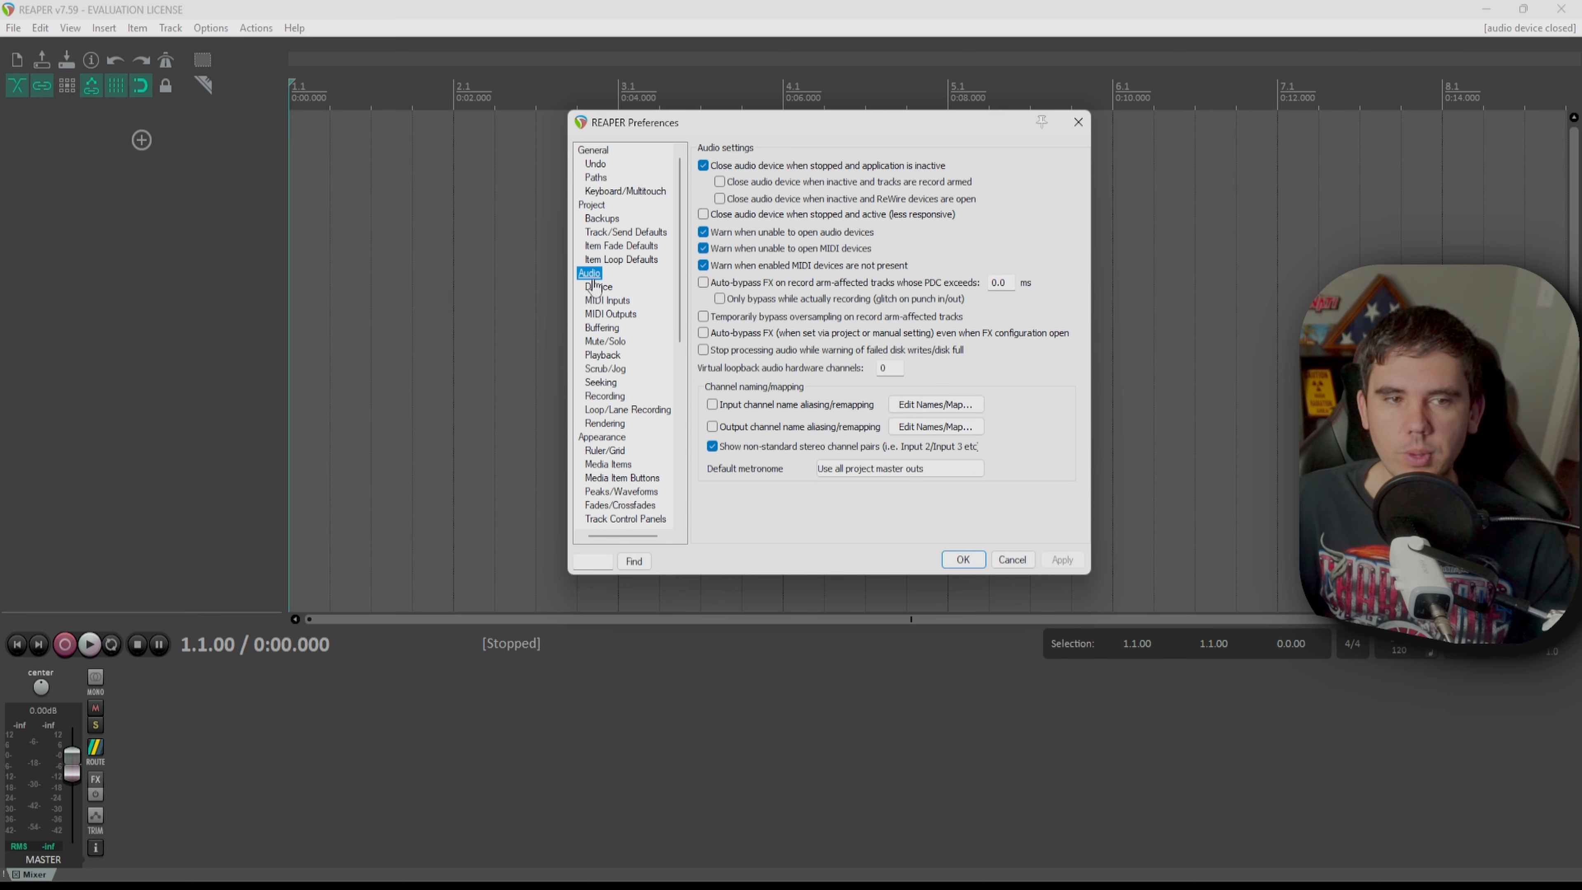
left_click(598, 287)
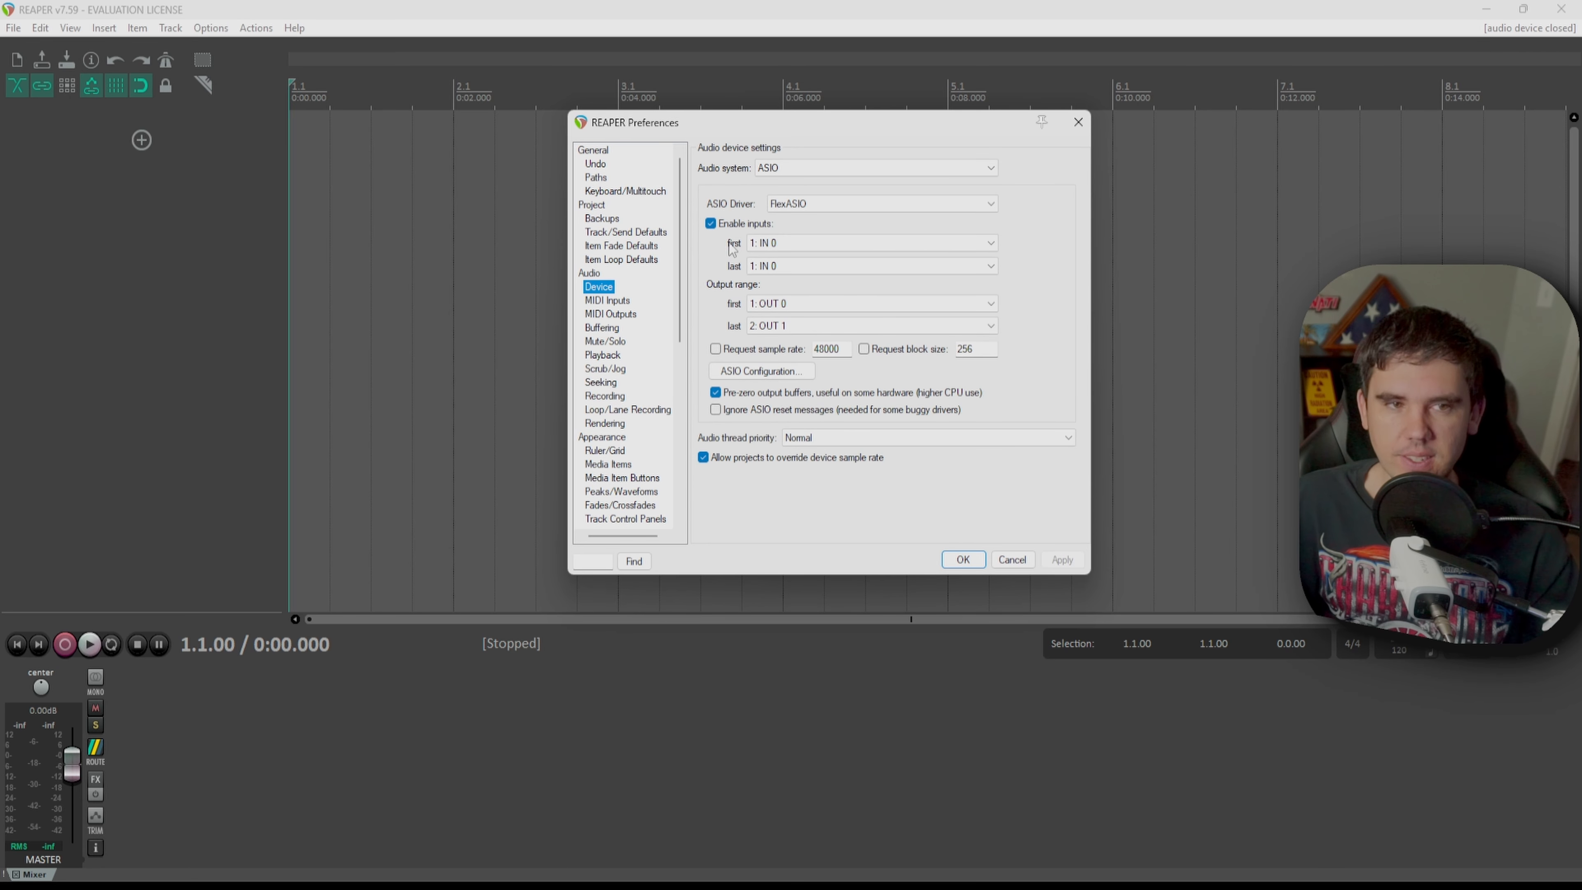
Step: Inspect the input devices offered by the WASAPI audio system and return the audio system to ASIO
left_click(825, 173)
left_click(822, 198)
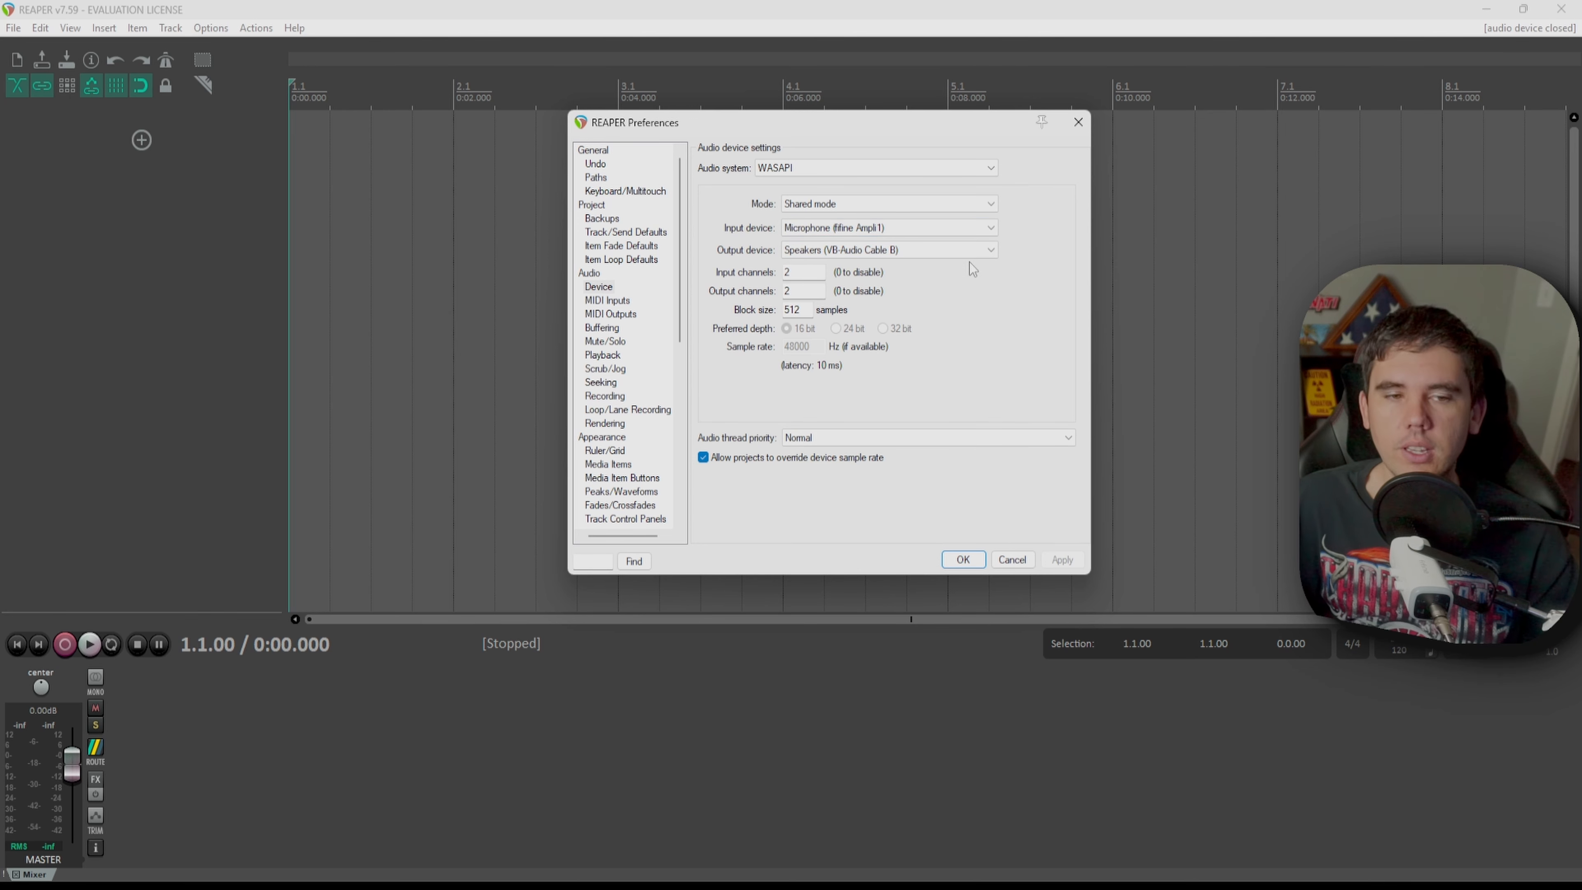
left_click(976, 228)
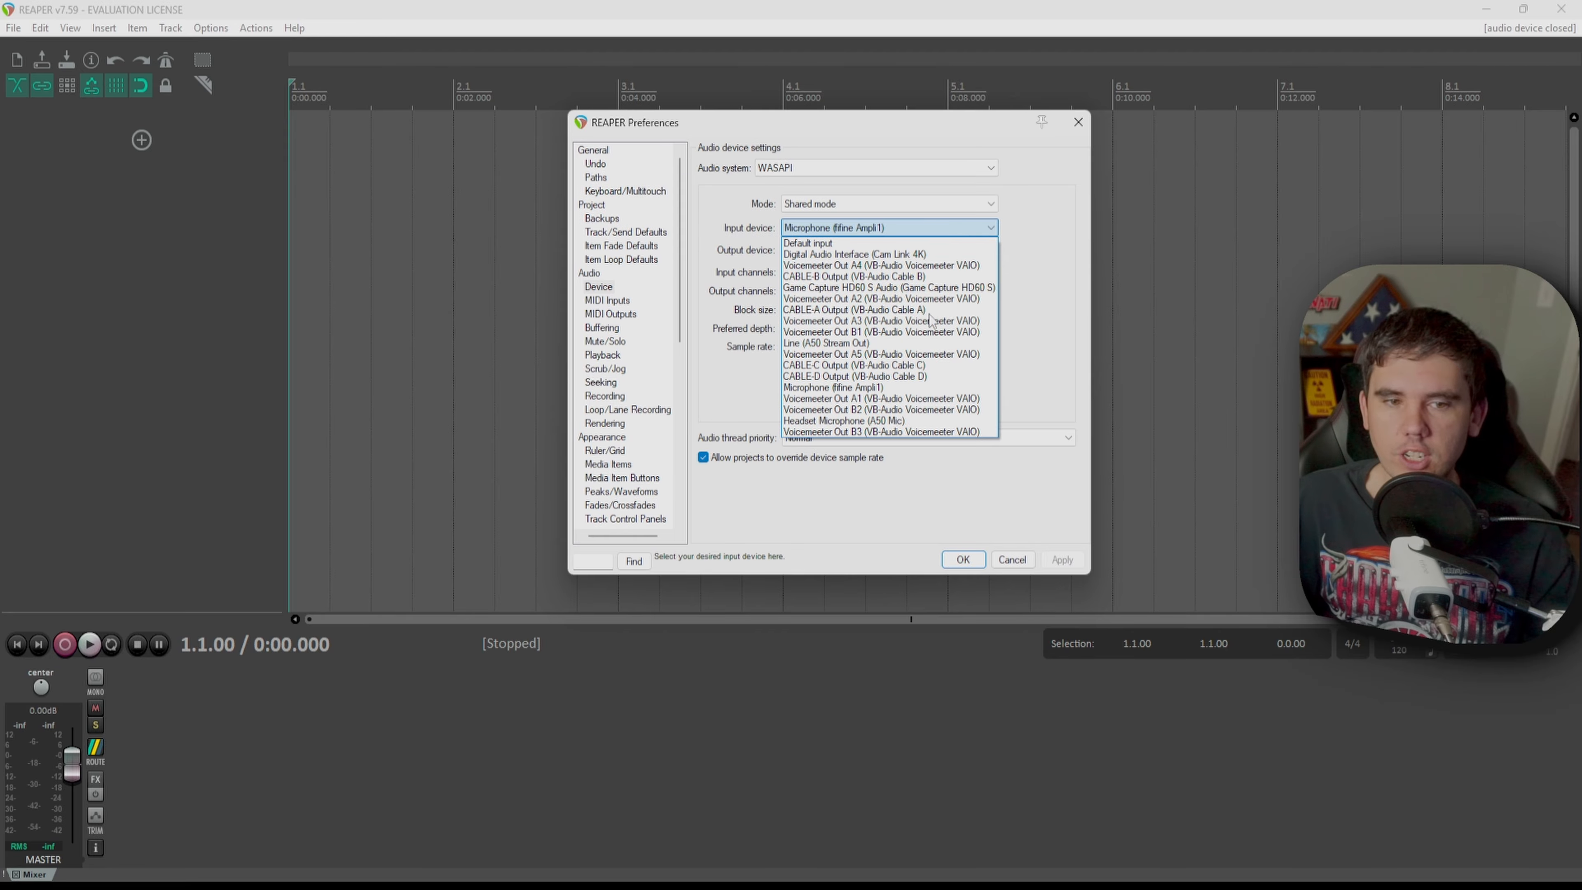
left_click(951, 230)
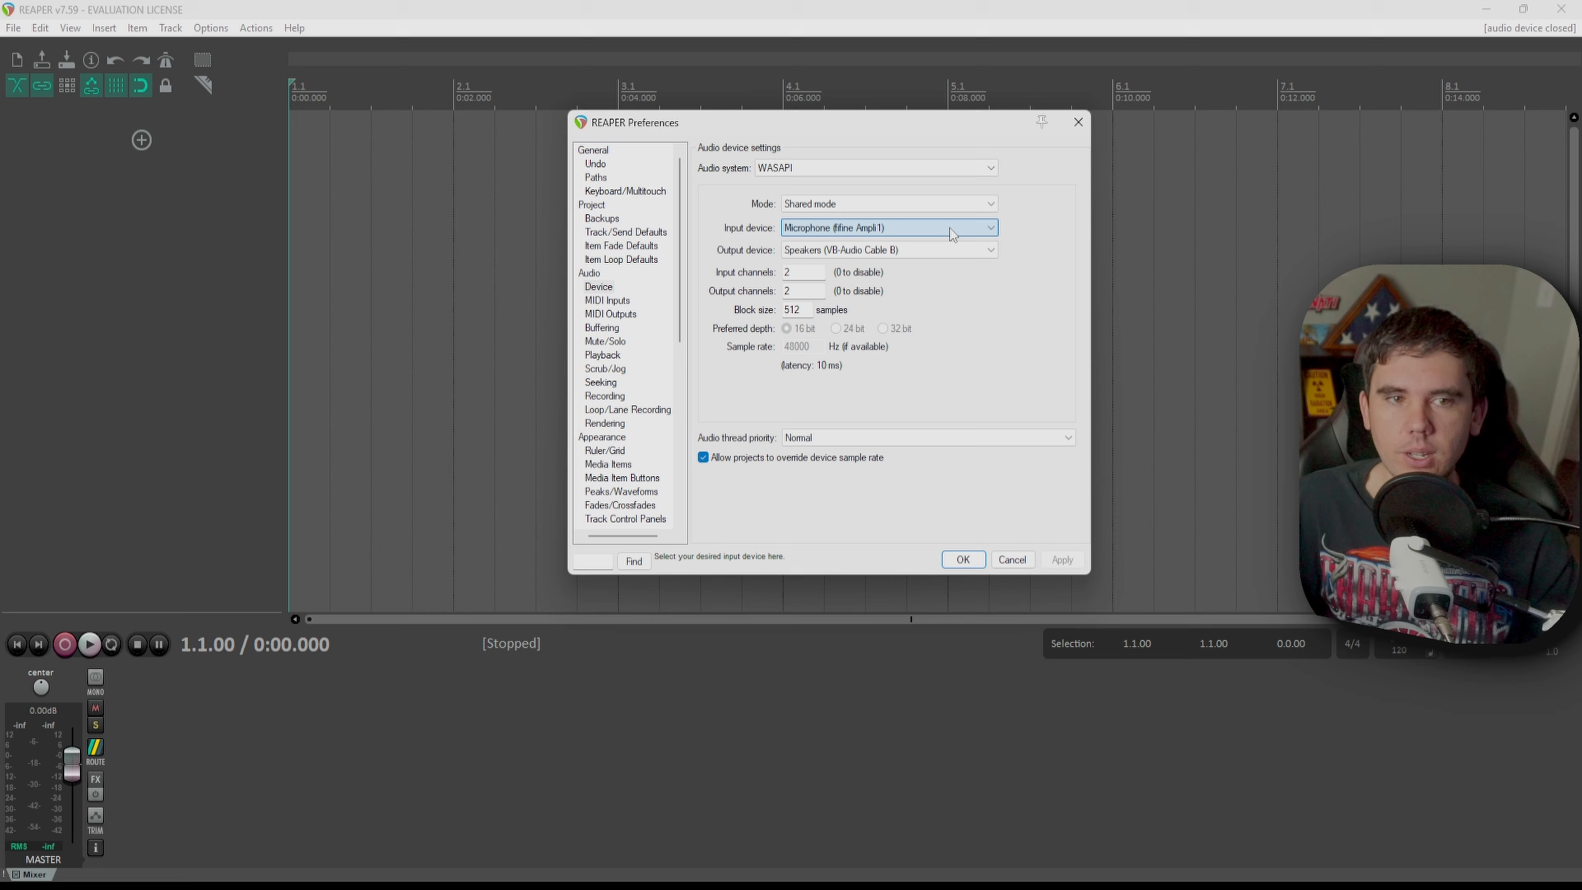
left_click(890, 167)
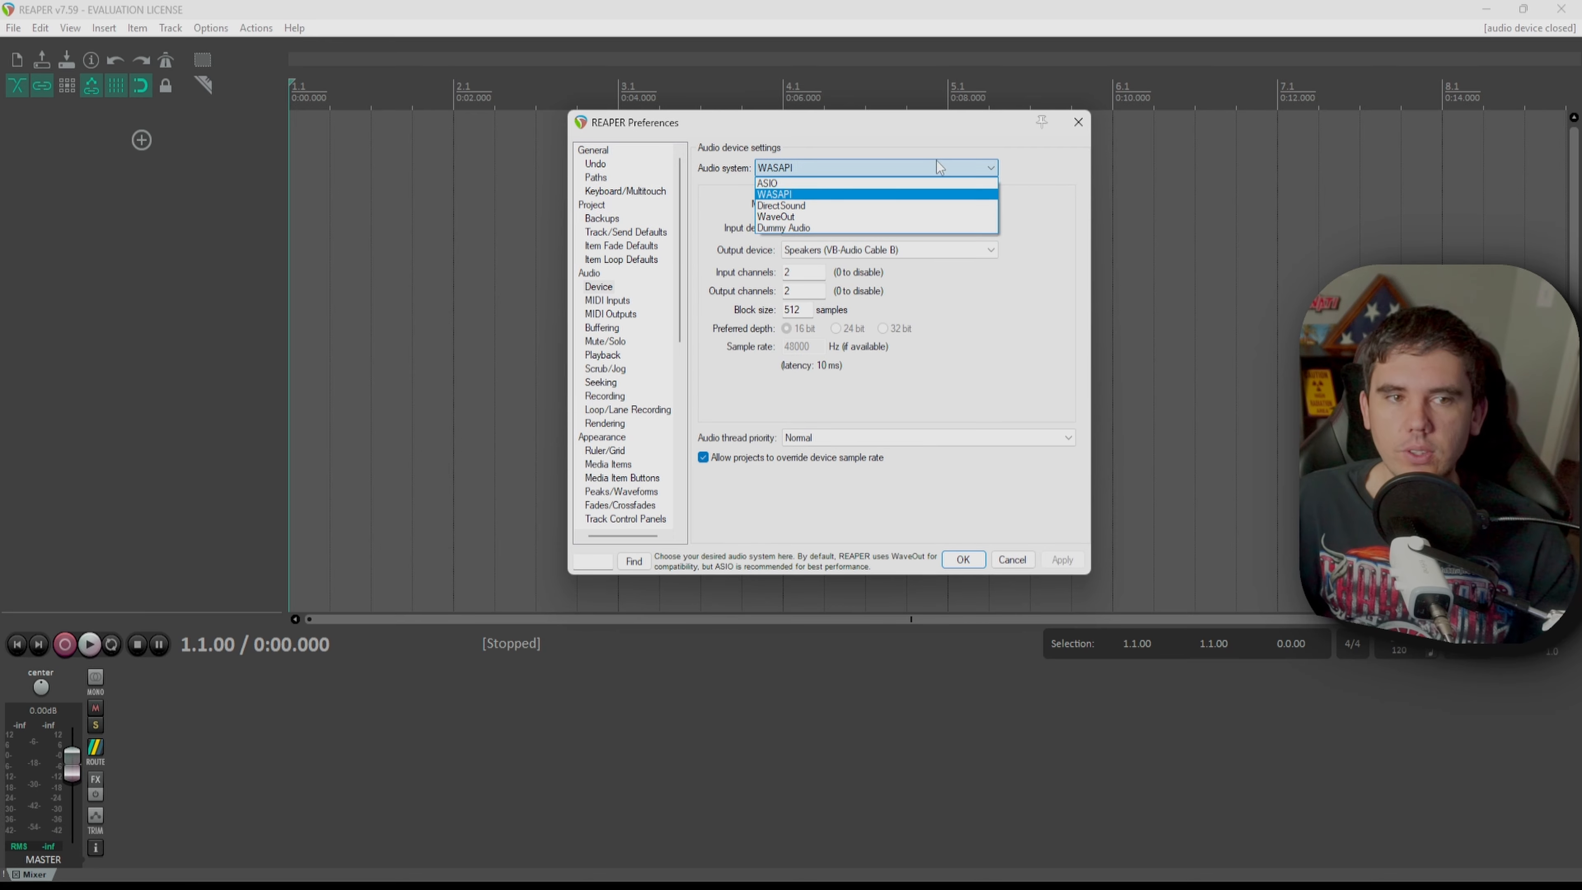
left_click(833, 186)
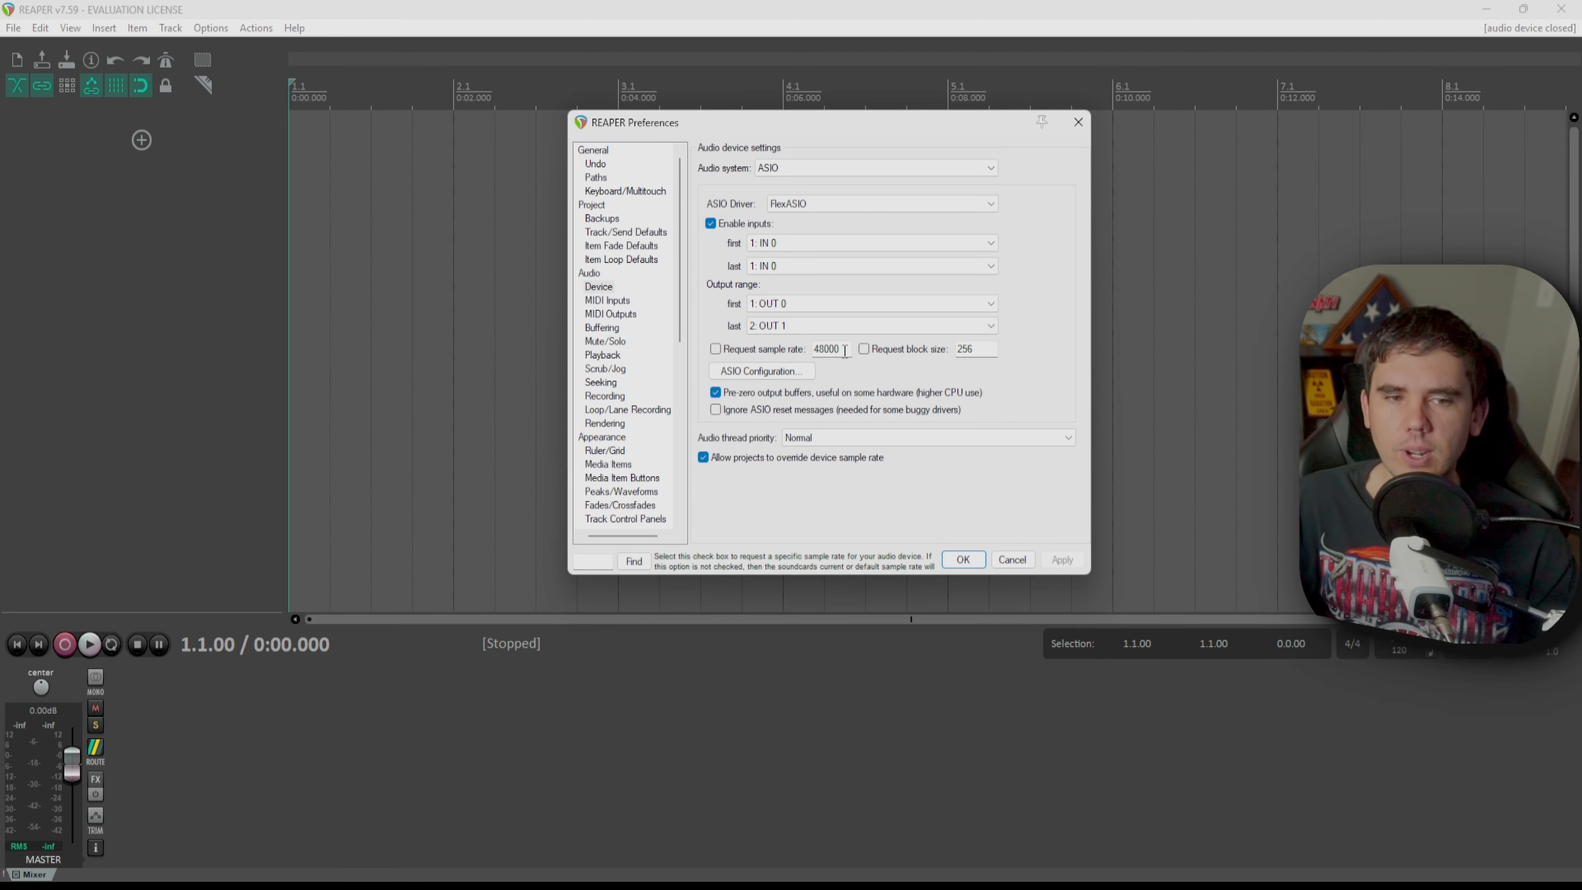
Step: Check the requested sample rate and audio thread priority options, and confirm the ASIO device settings
double_click(828, 349)
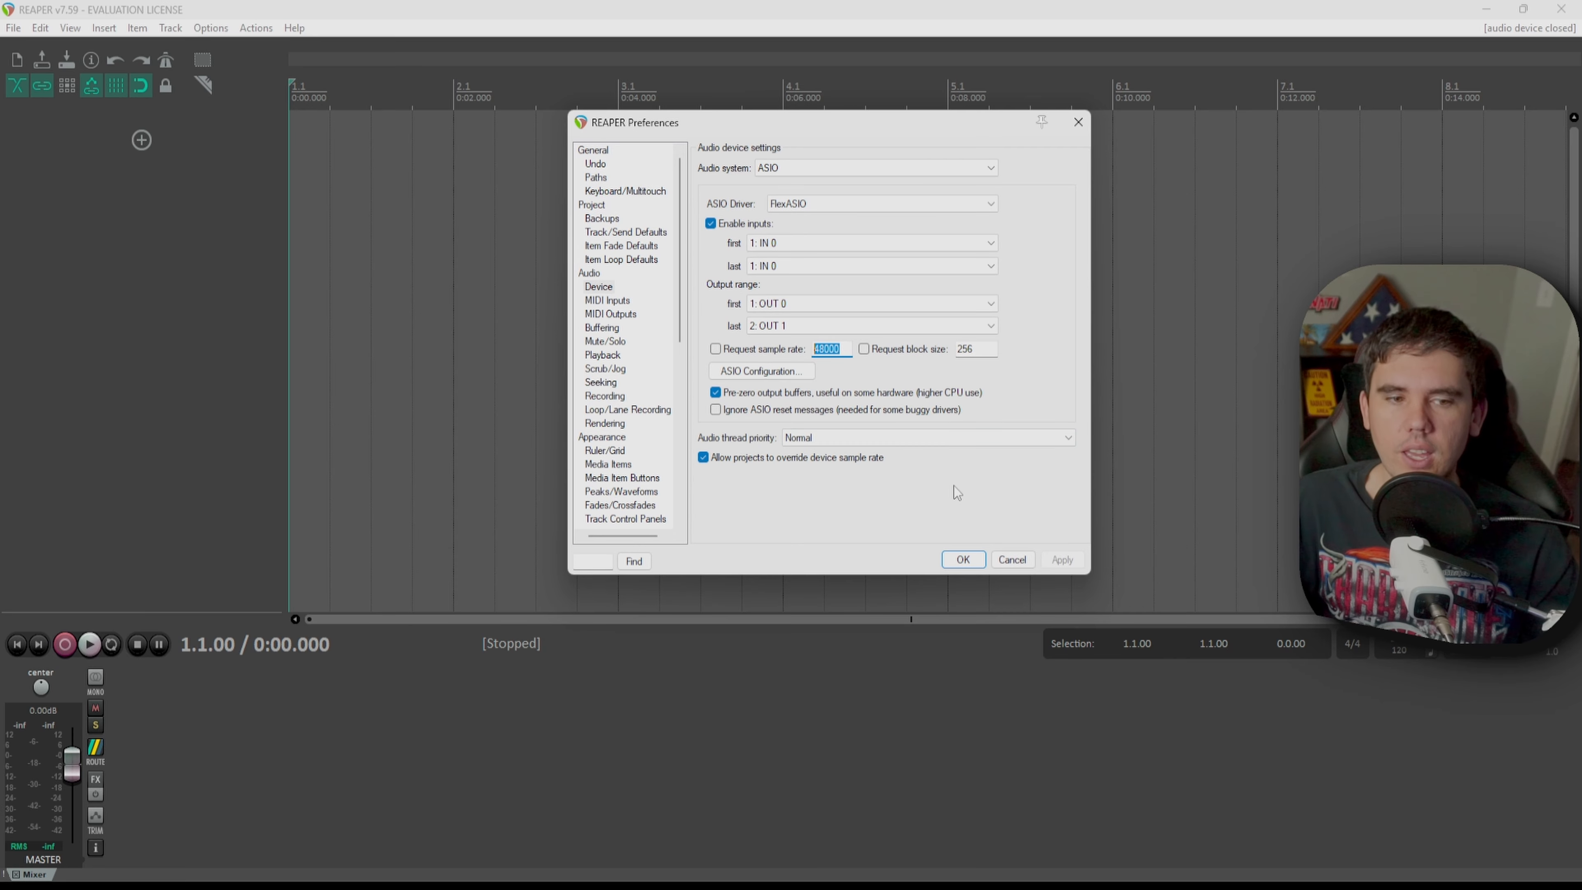
left_click(900, 439)
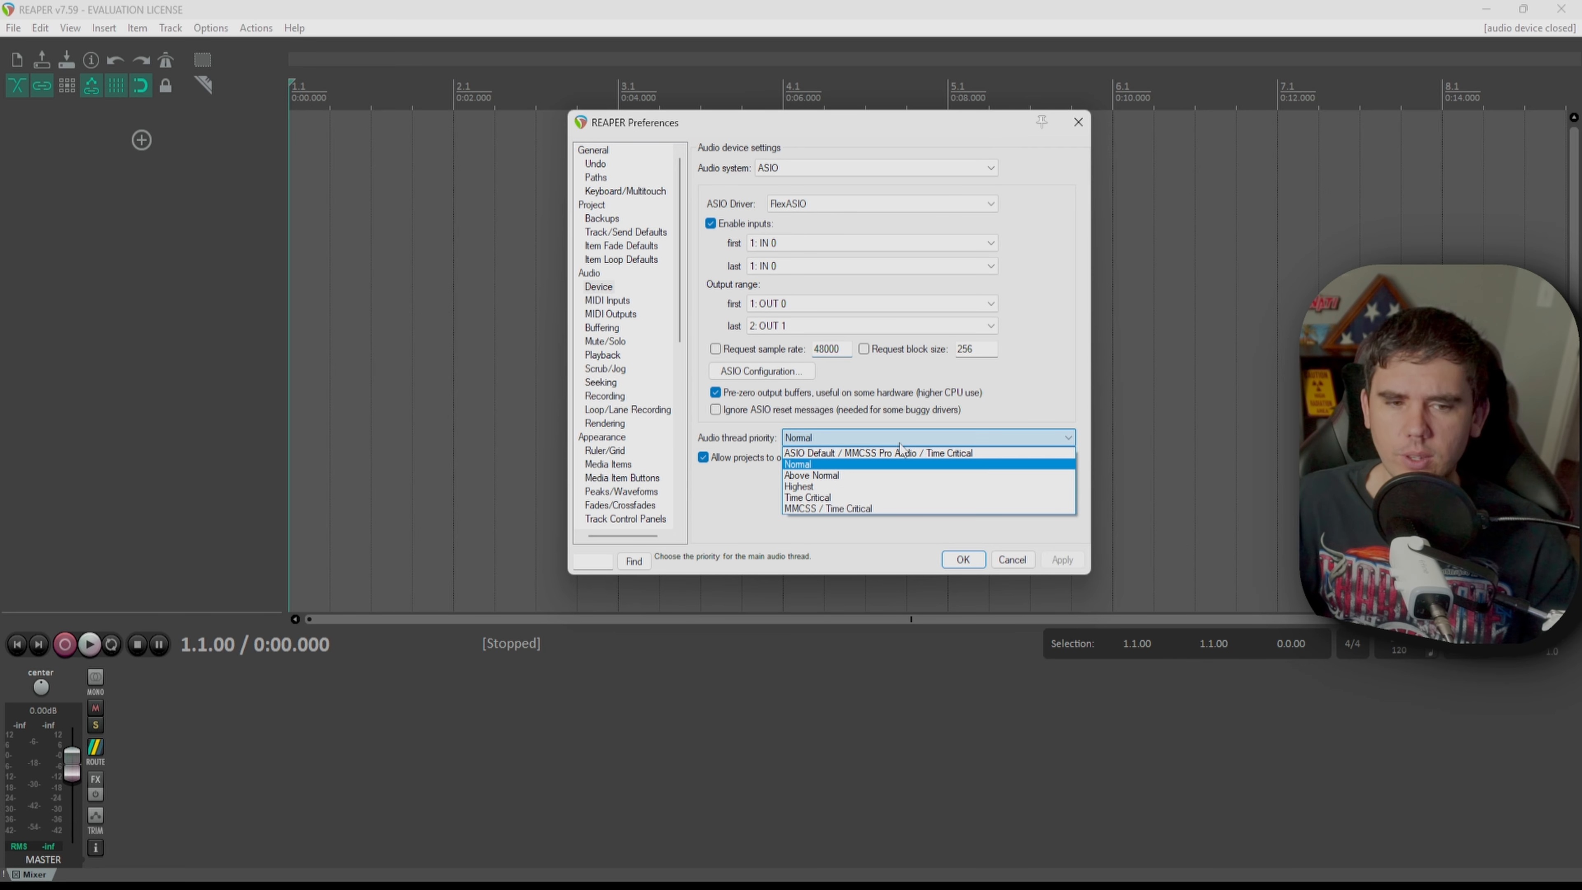
left_click(967, 437)
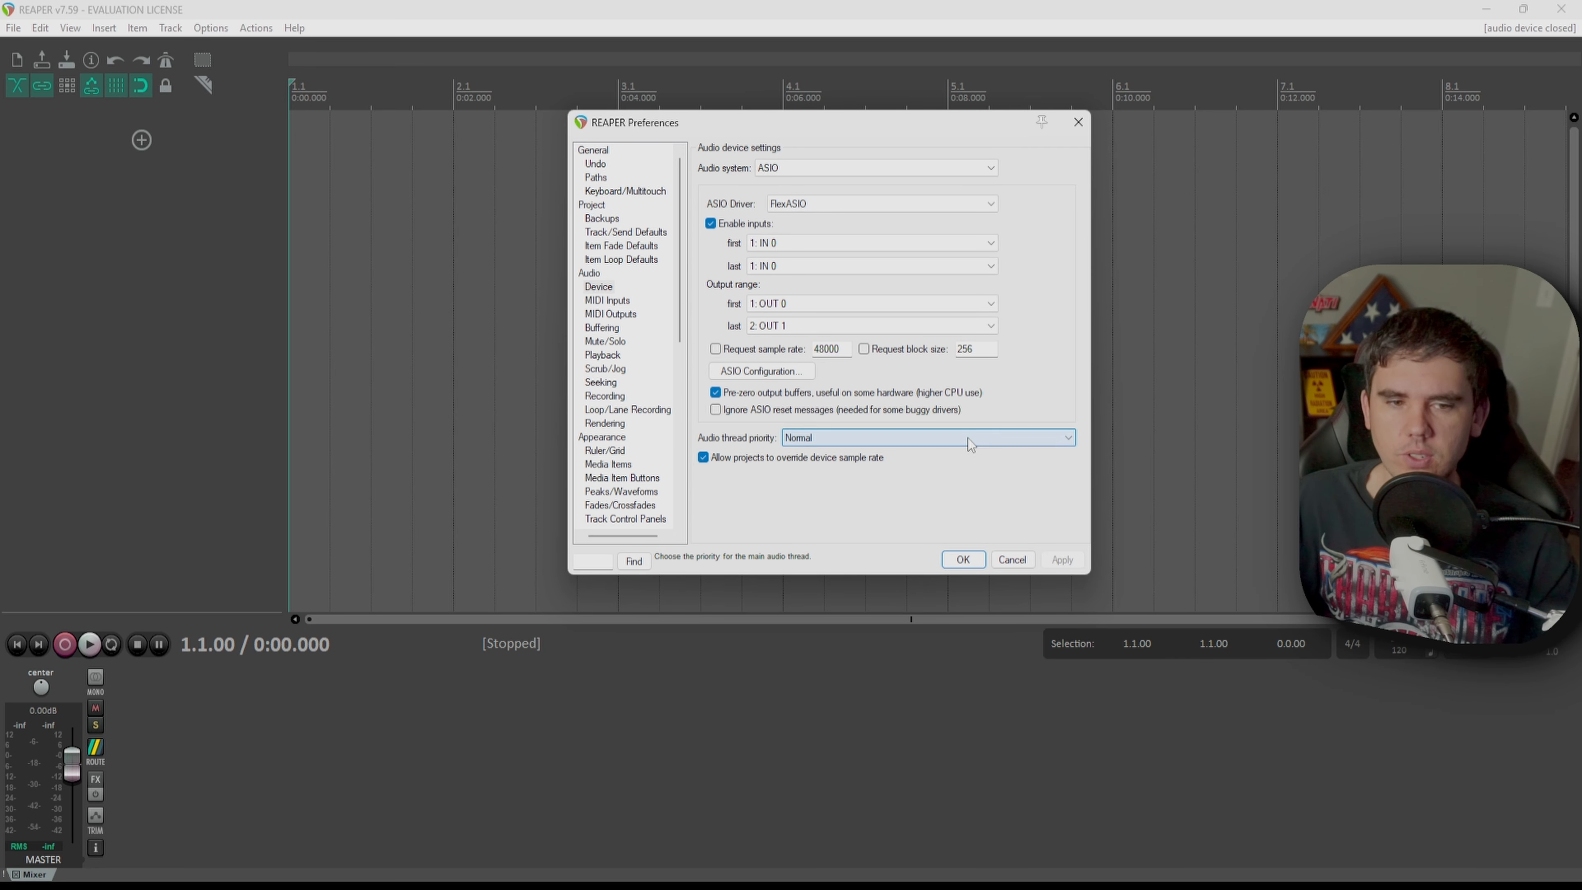
left_click(963, 560)
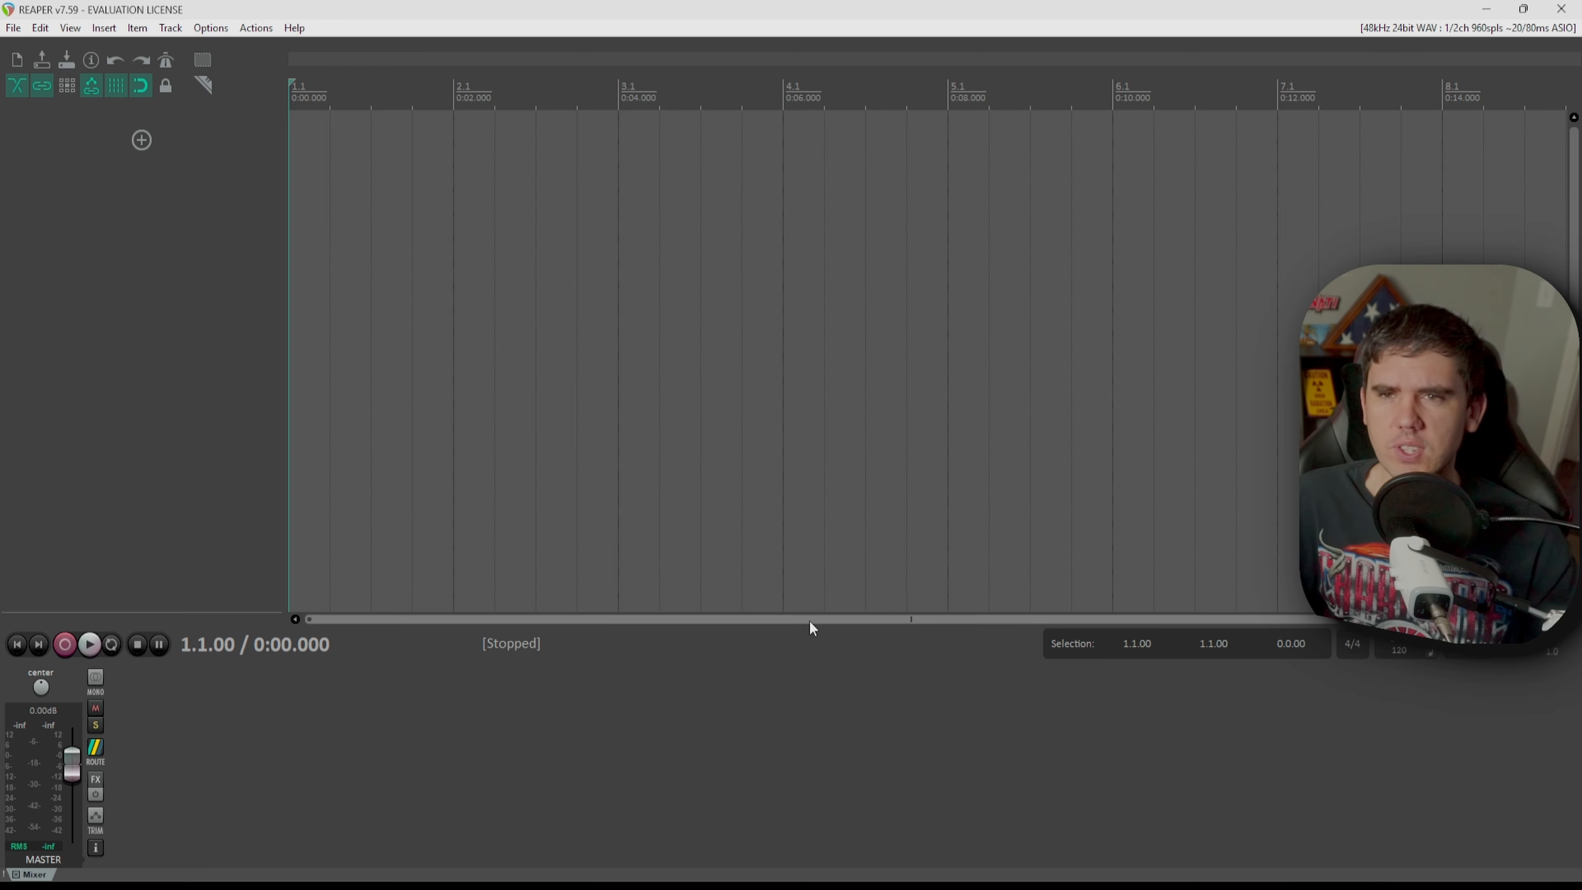
Step: Try a recording with no track armed, continuing past the record warning, and stop it
left_click(59, 646)
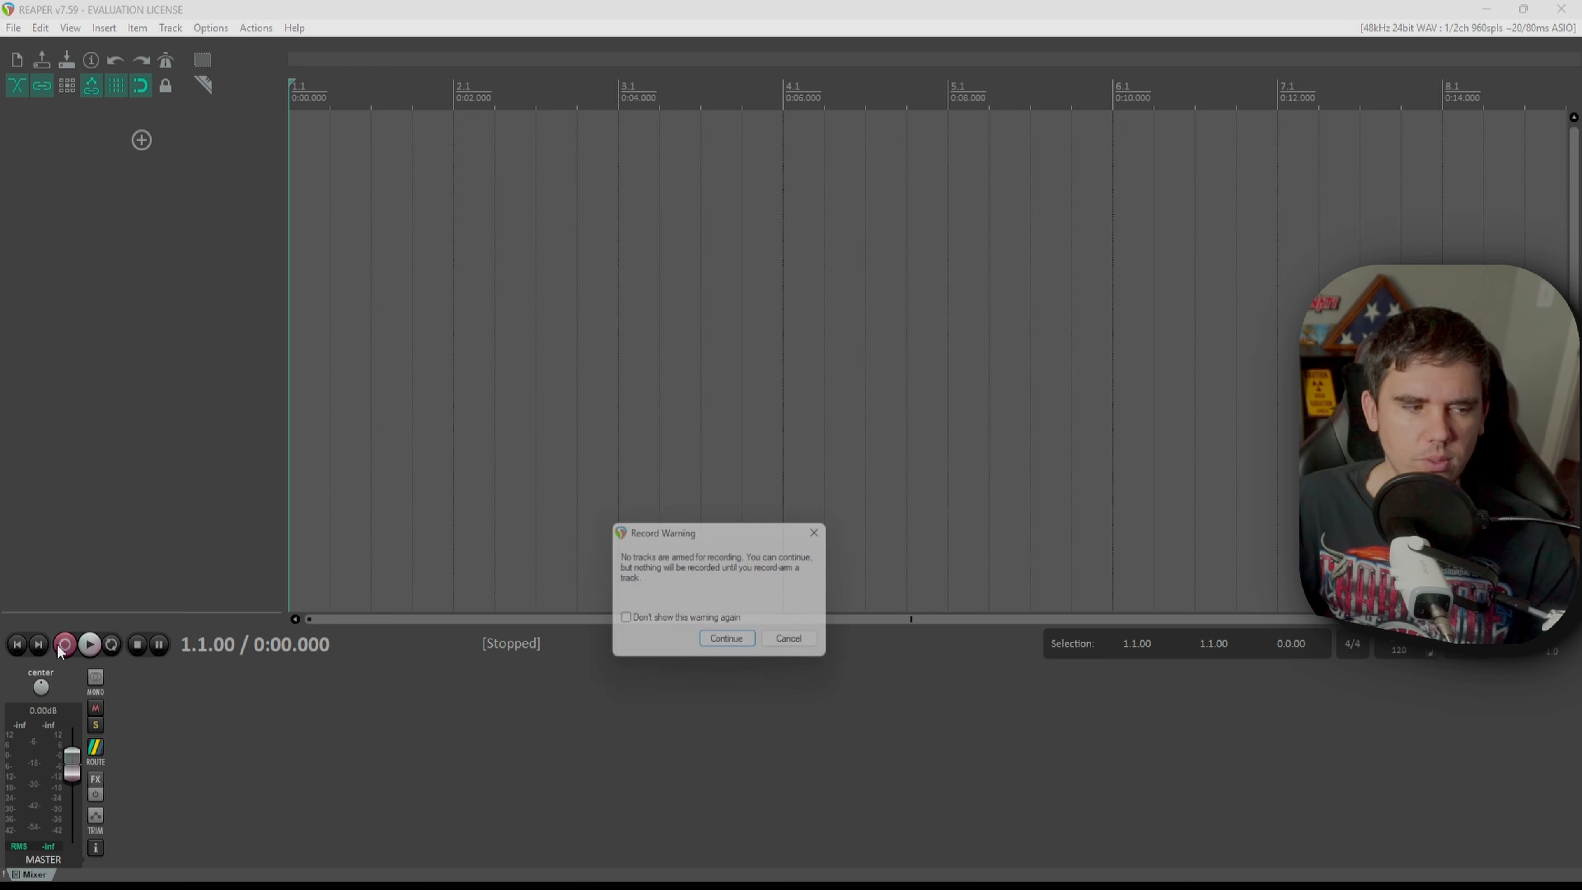
left_click_drag(671, 540, 885, 368)
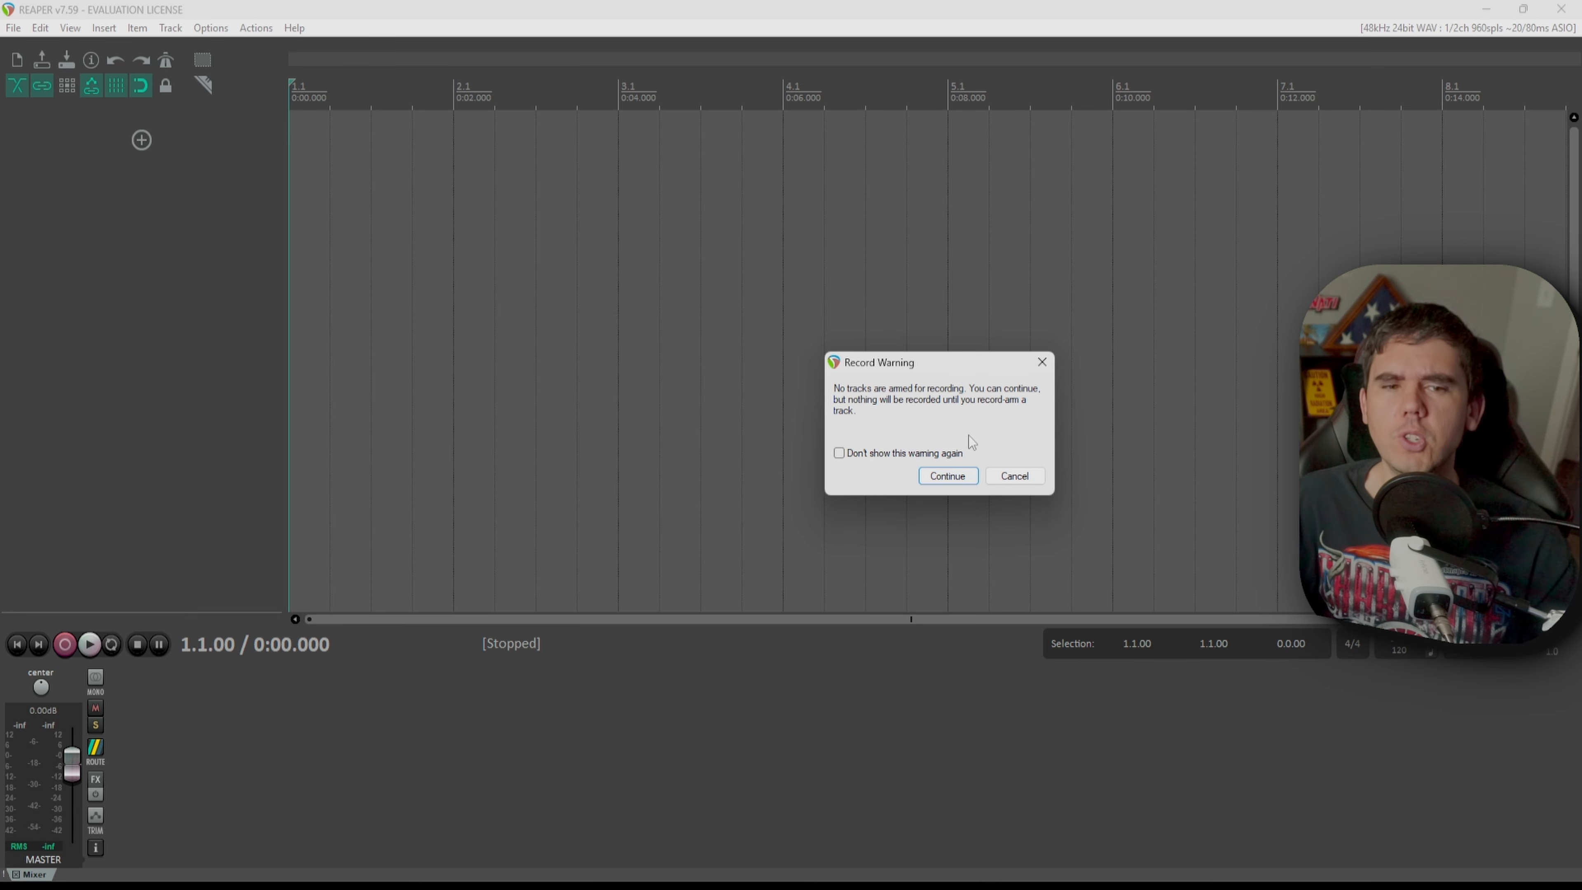
left_click(947, 475)
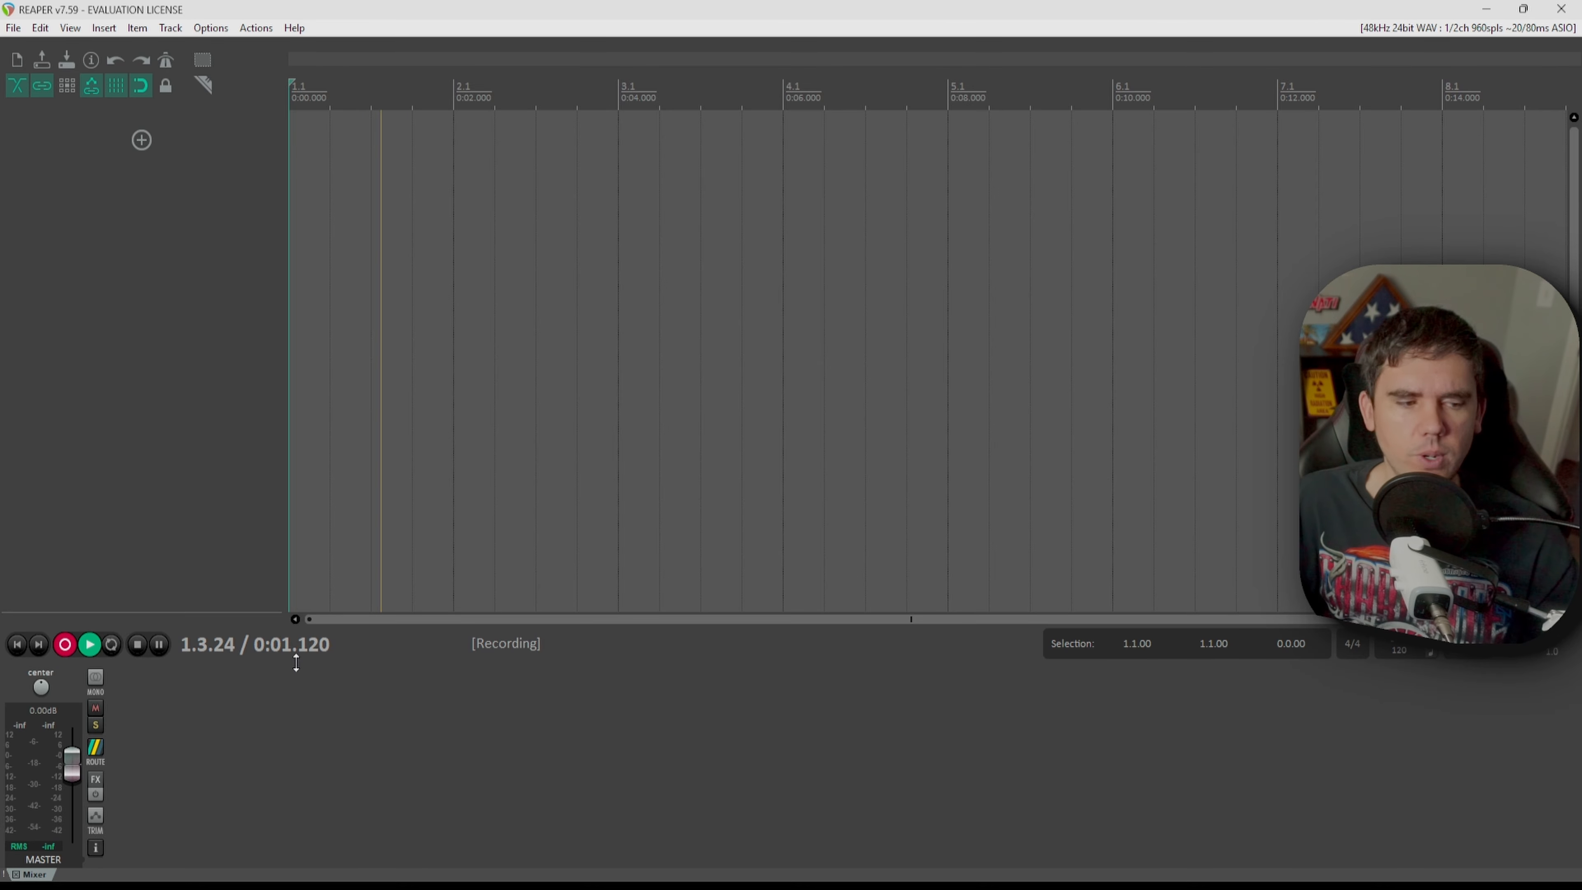
left_click(137, 644)
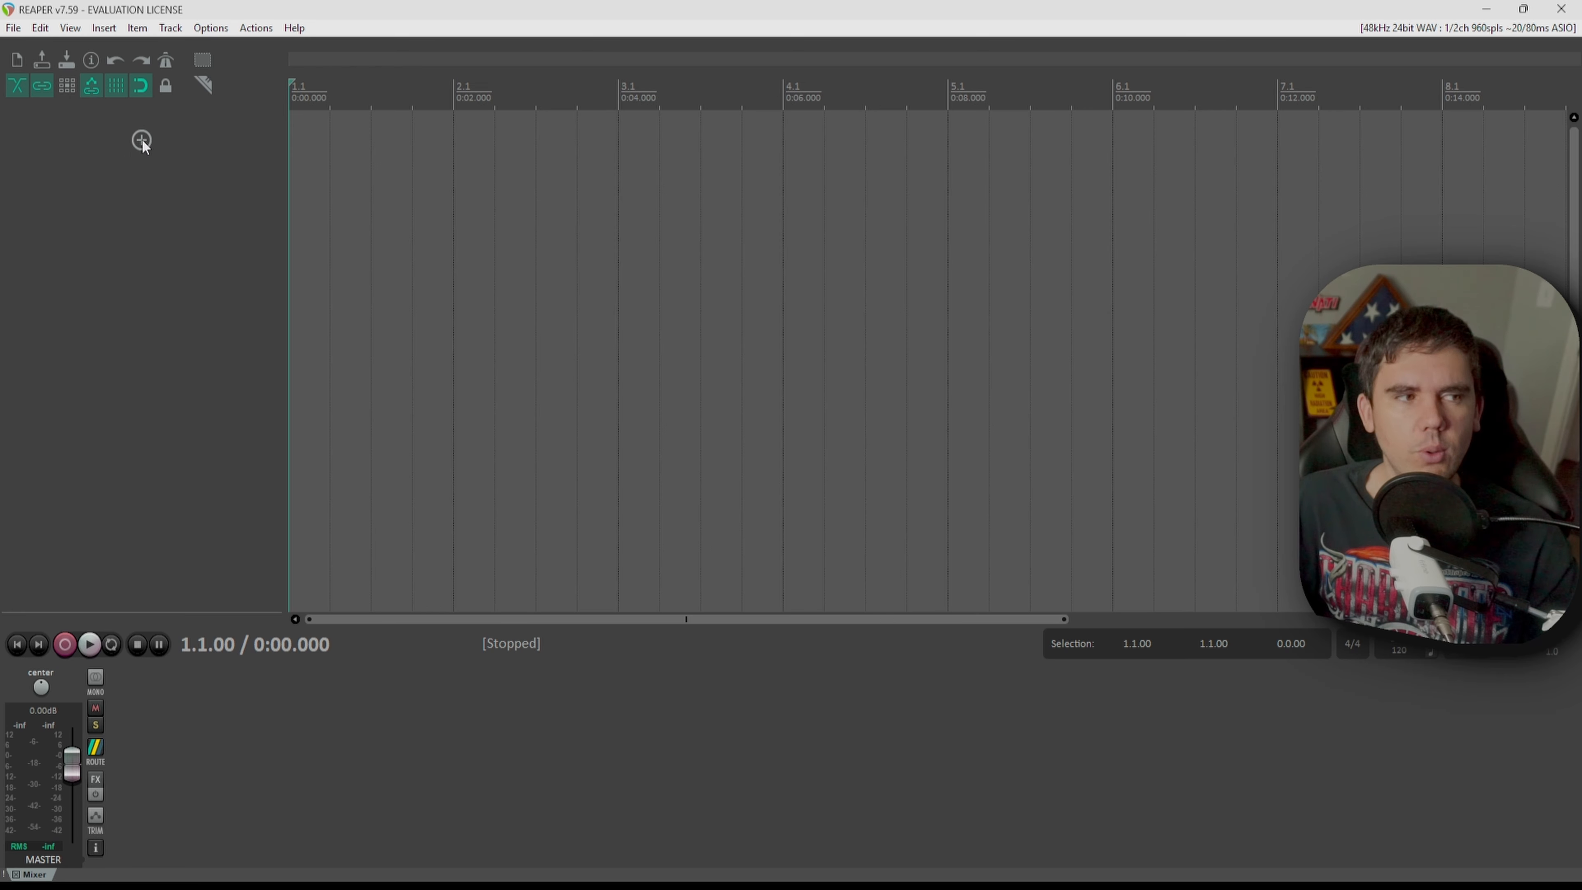
Step: Add a new track and try to record without arming it, cancelling at the record warning
left_click(142, 140)
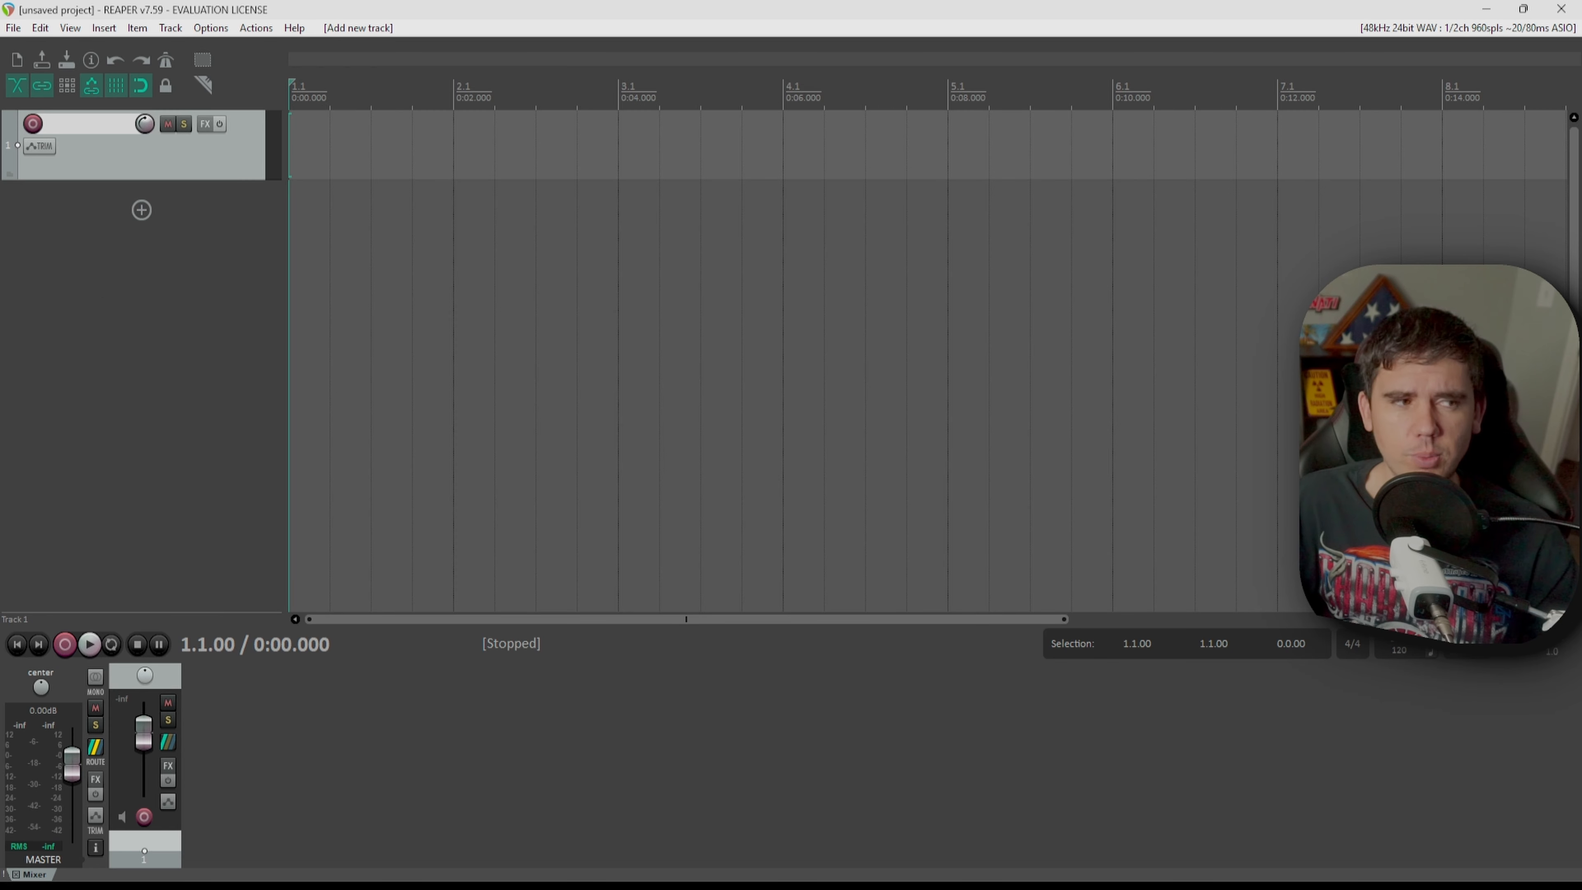
left_click(69, 649)
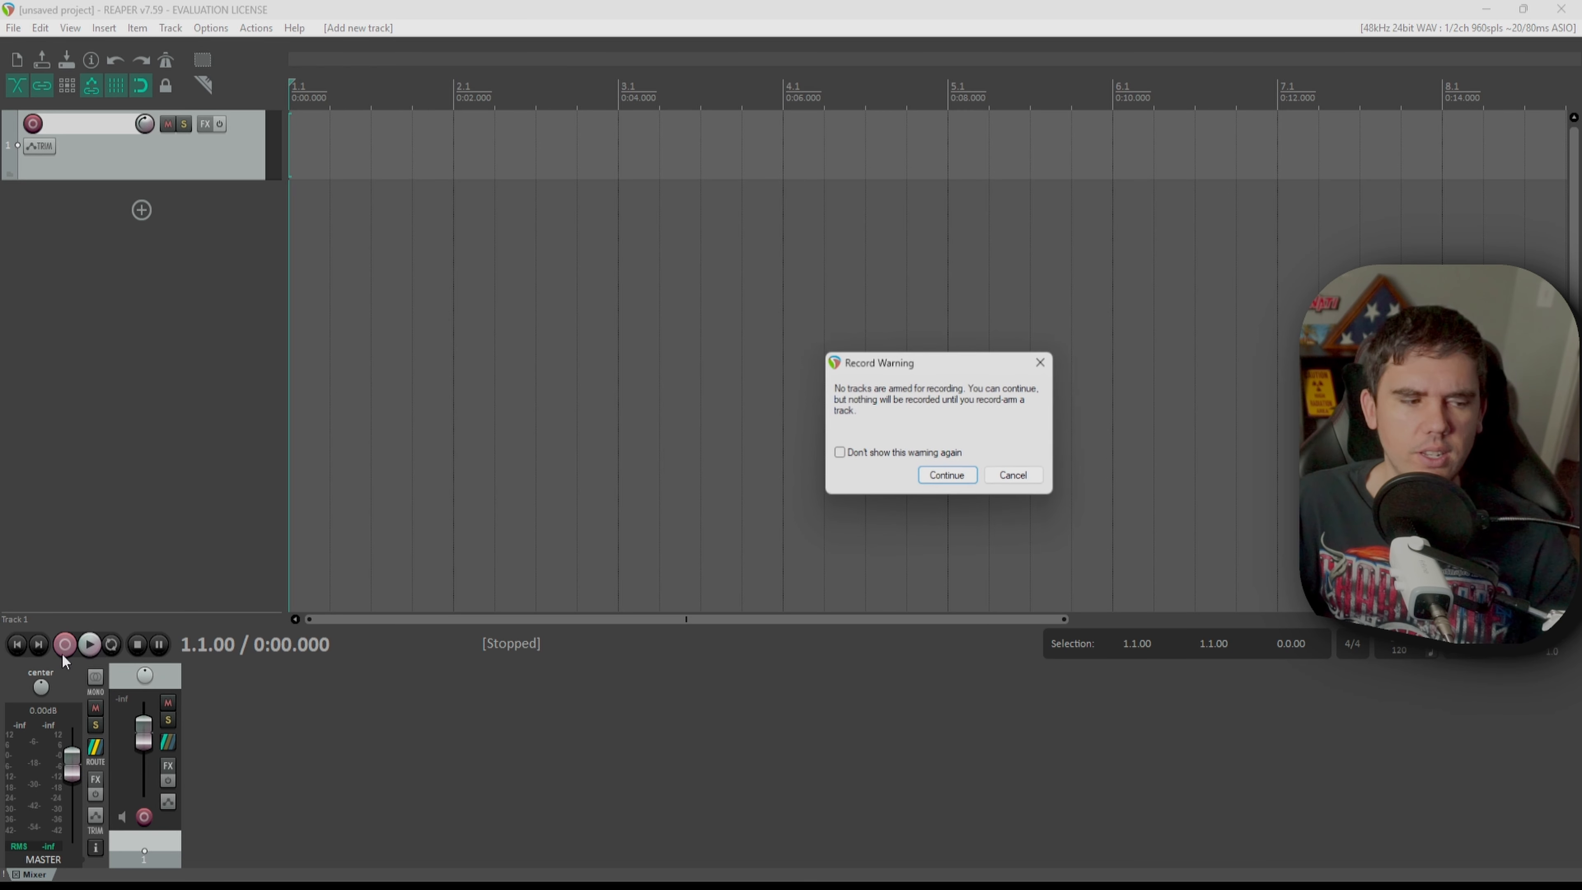
left_click(1025, 481)
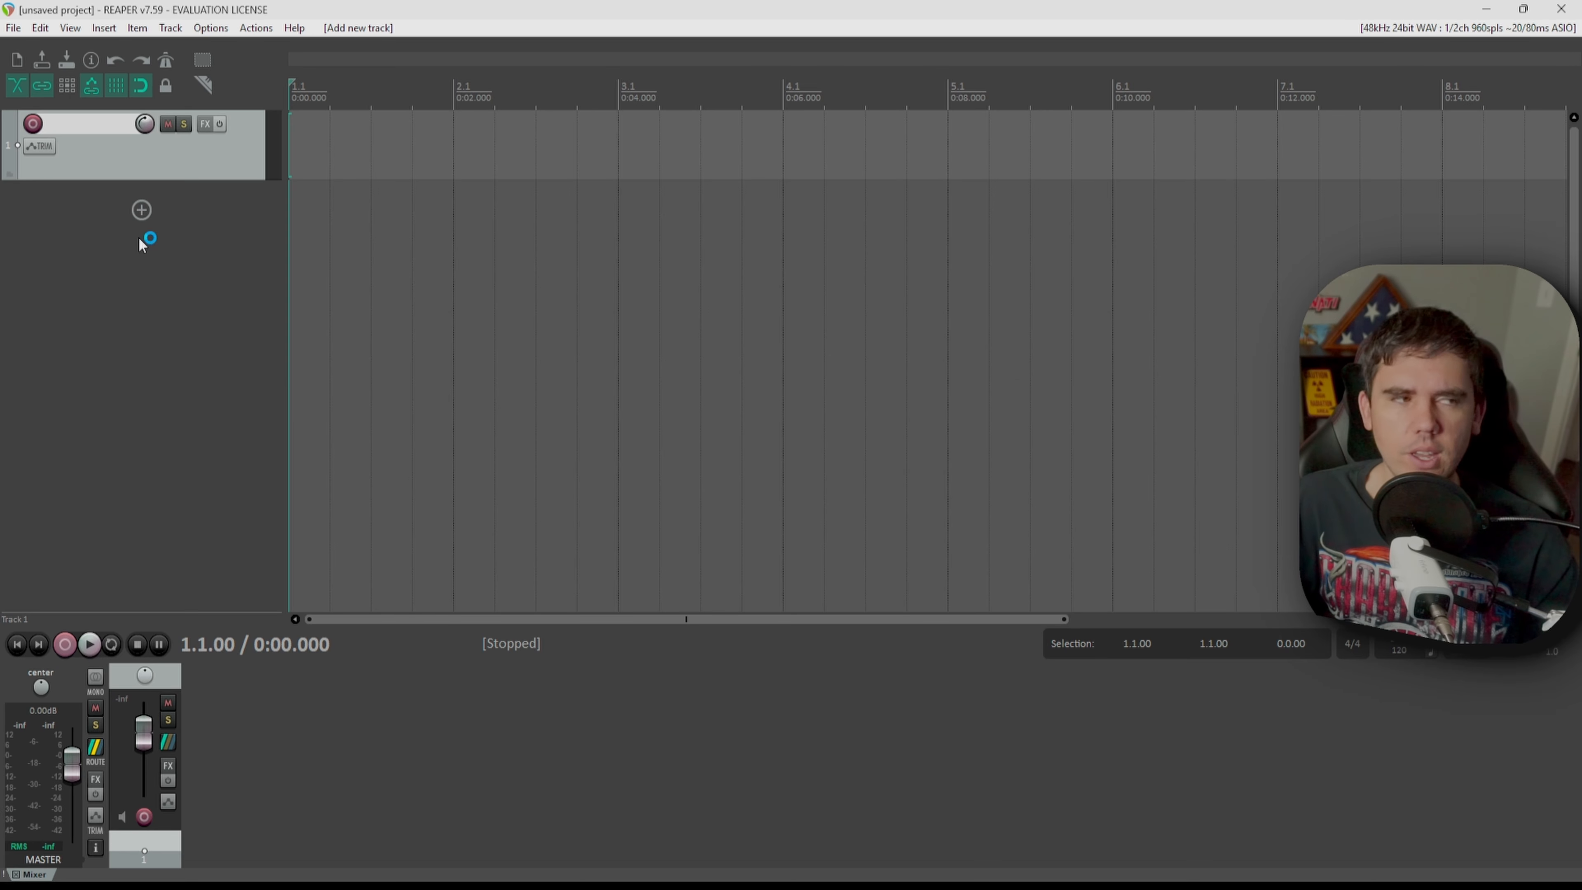
Step: Arm the track for recording and record about 34 seconds of audio on it
left_click(33, 125)
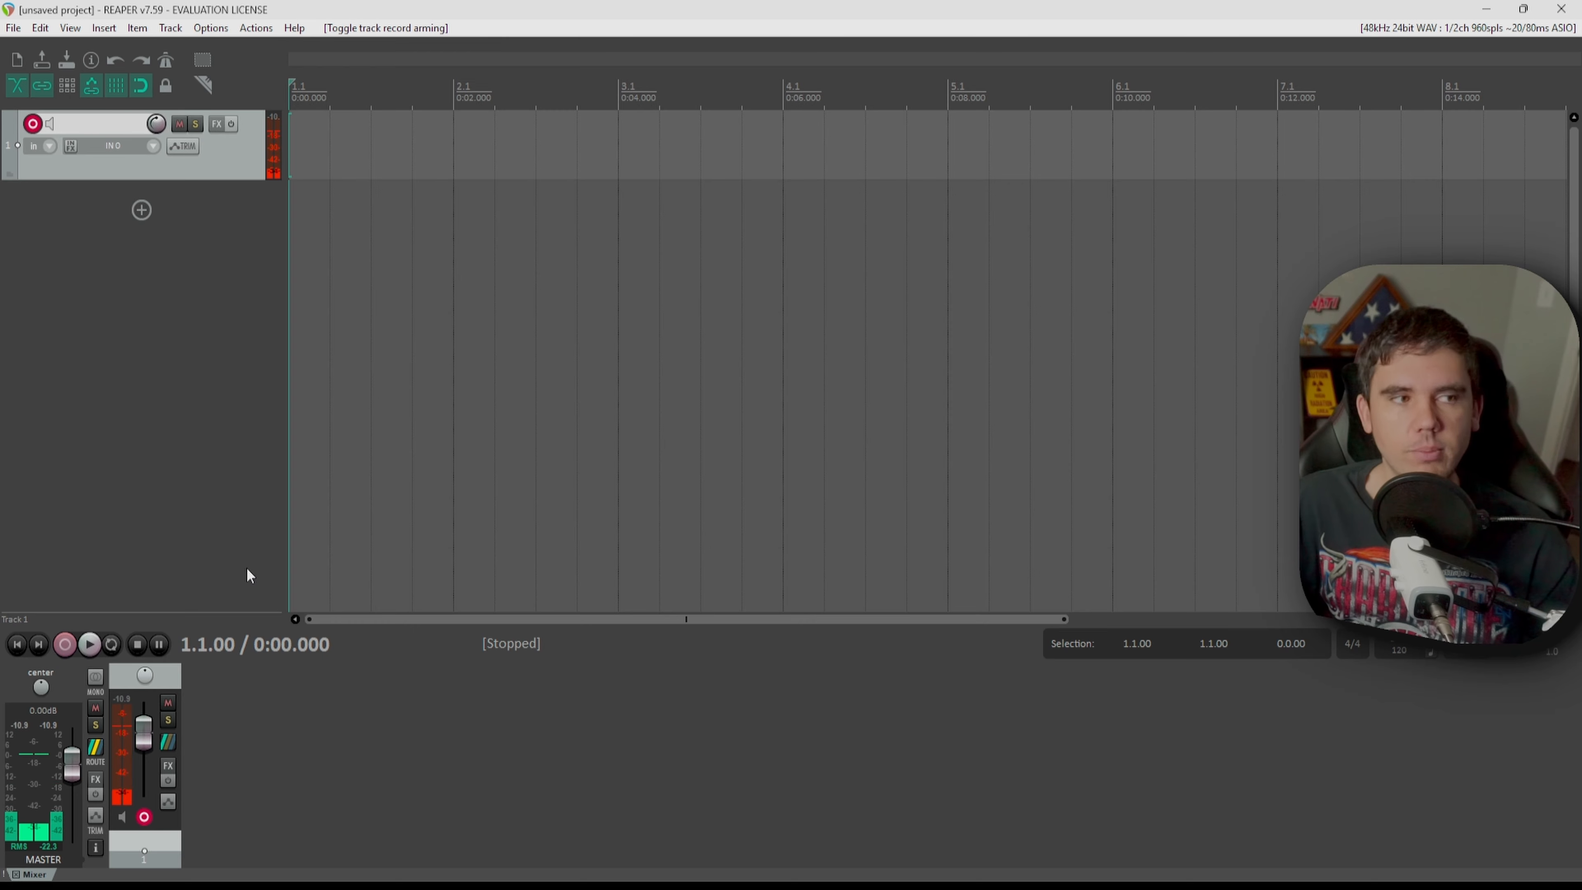
key("ctrl+r")
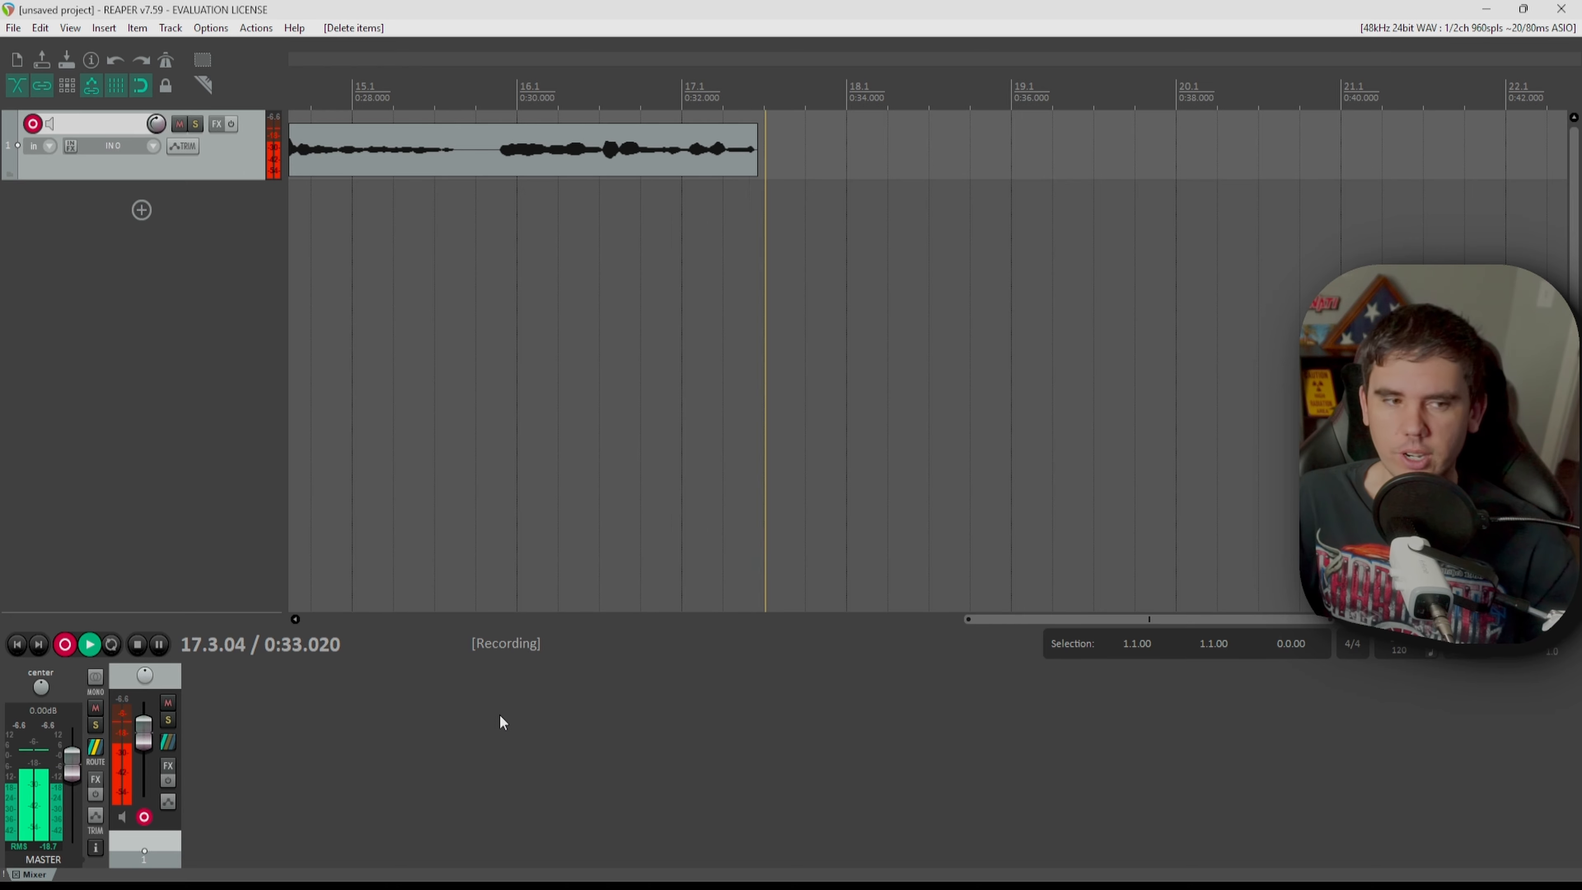
left_click(138, 647)
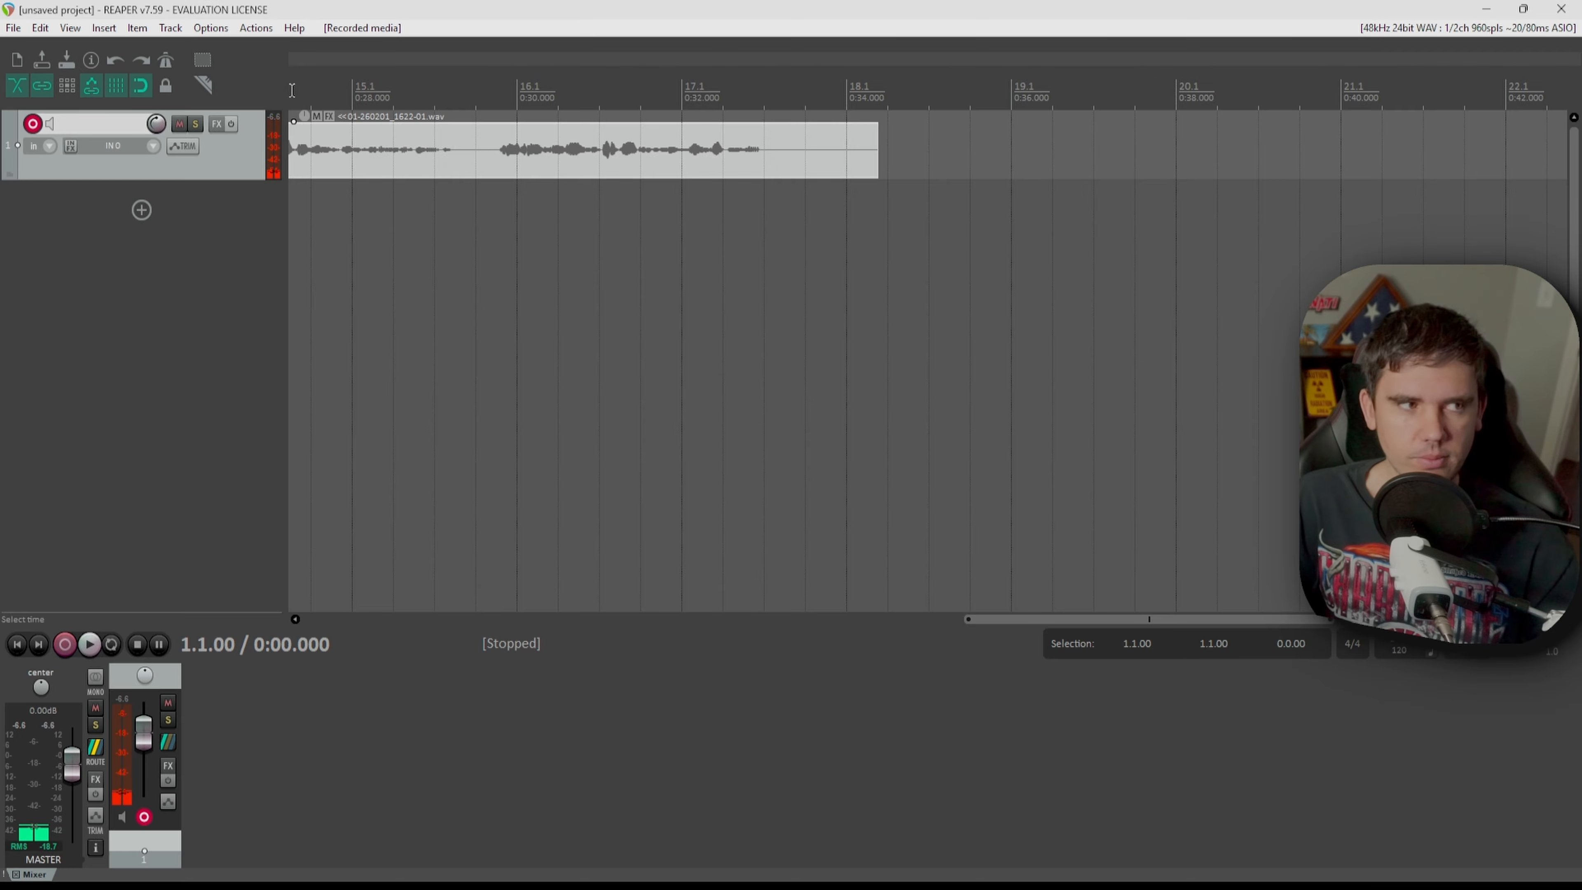
left_click(13, 30)
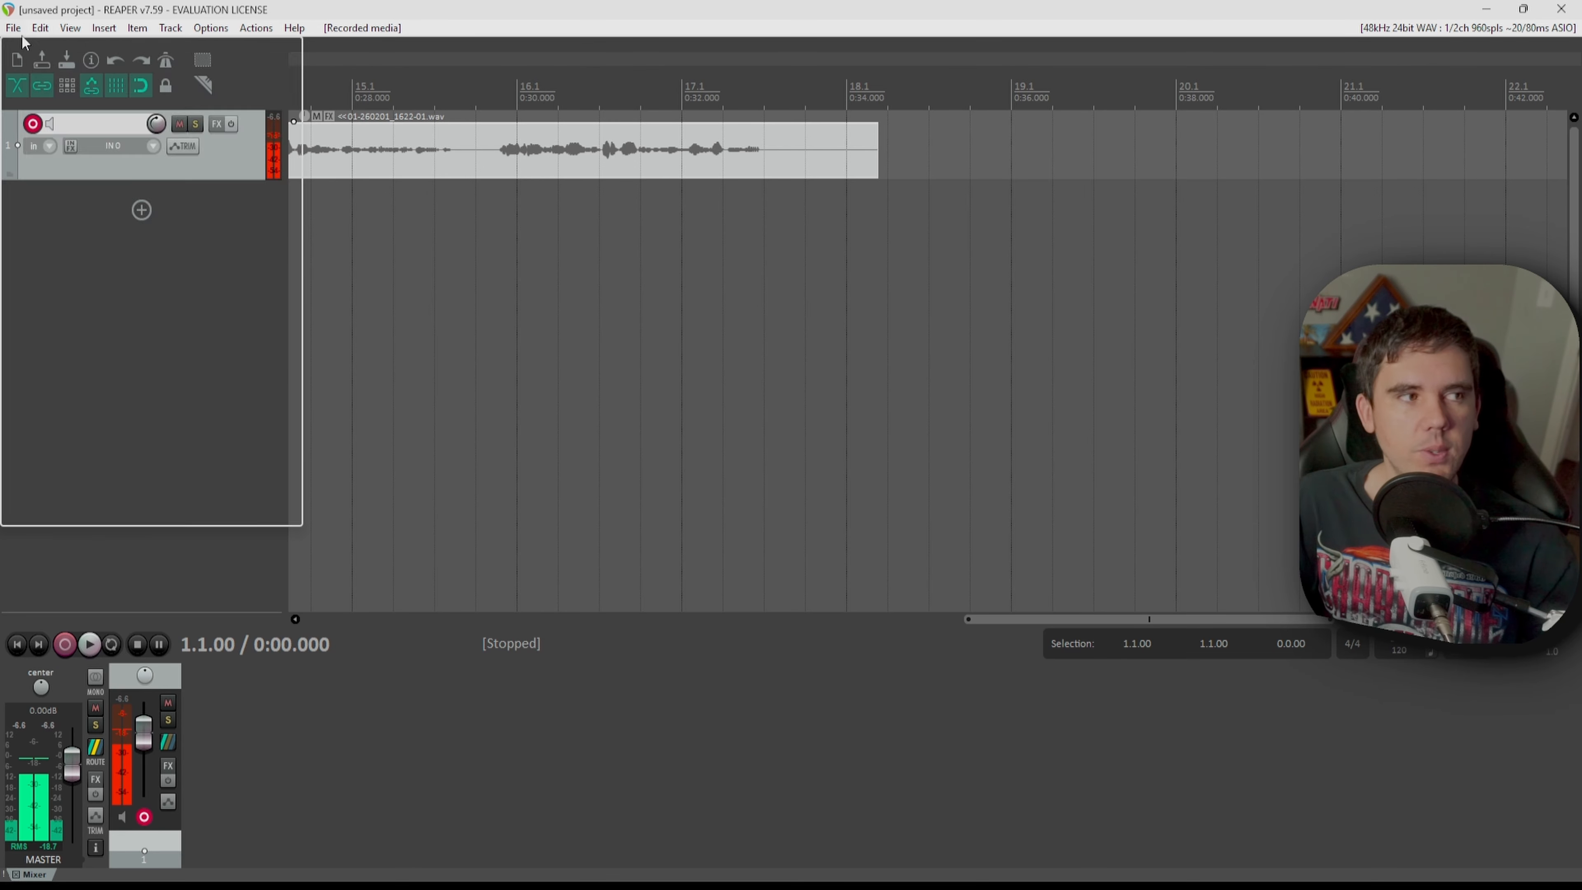
left_click(91, 328)
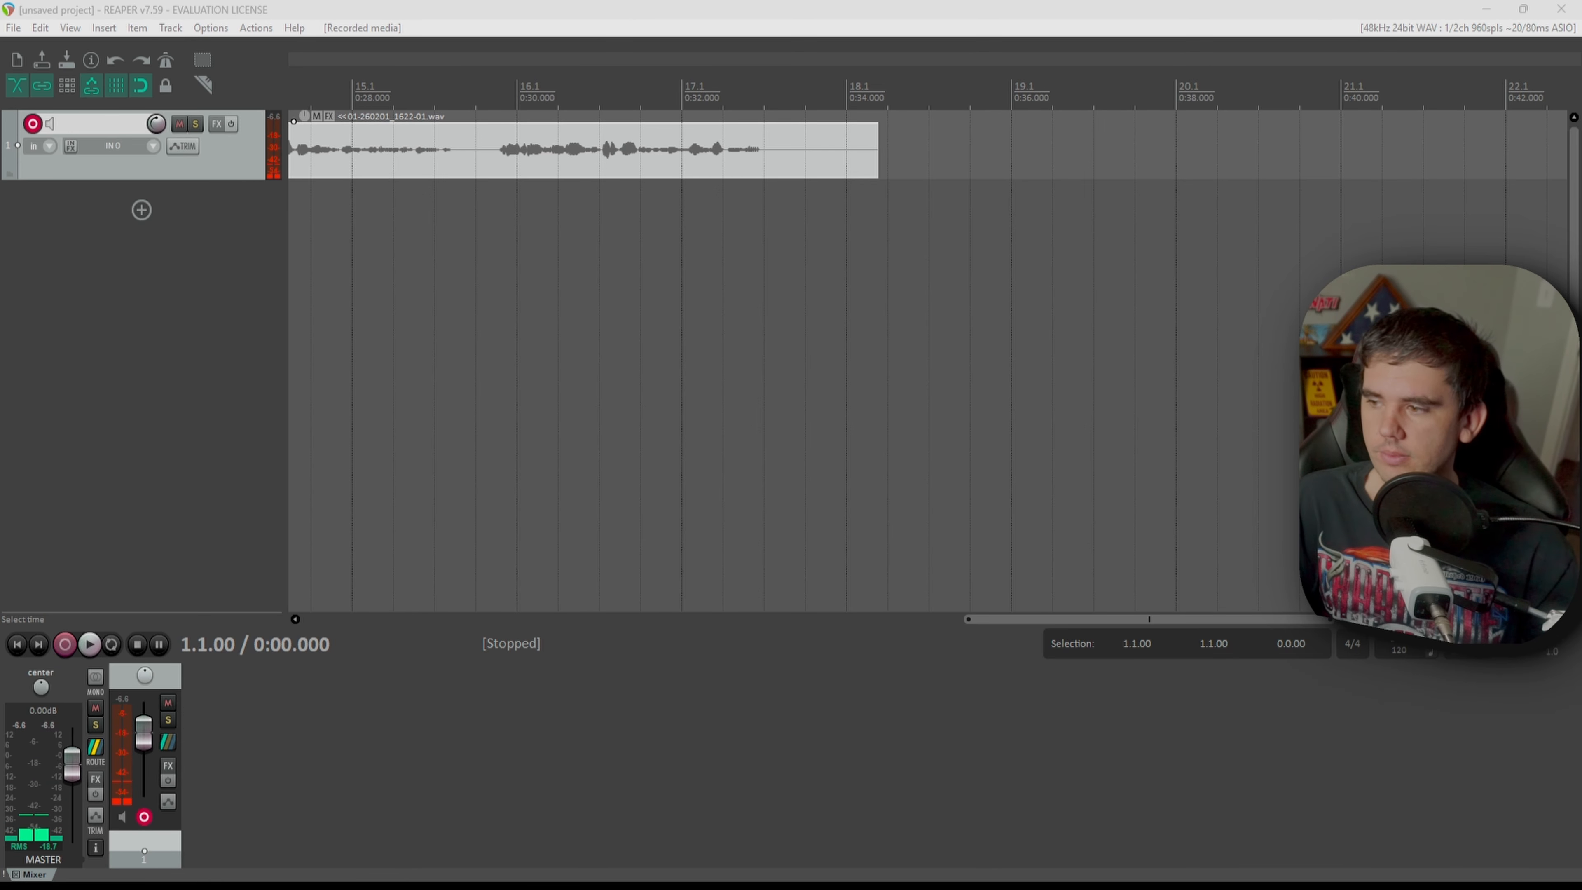
left_click_drag(1373, 282, 699, 264)
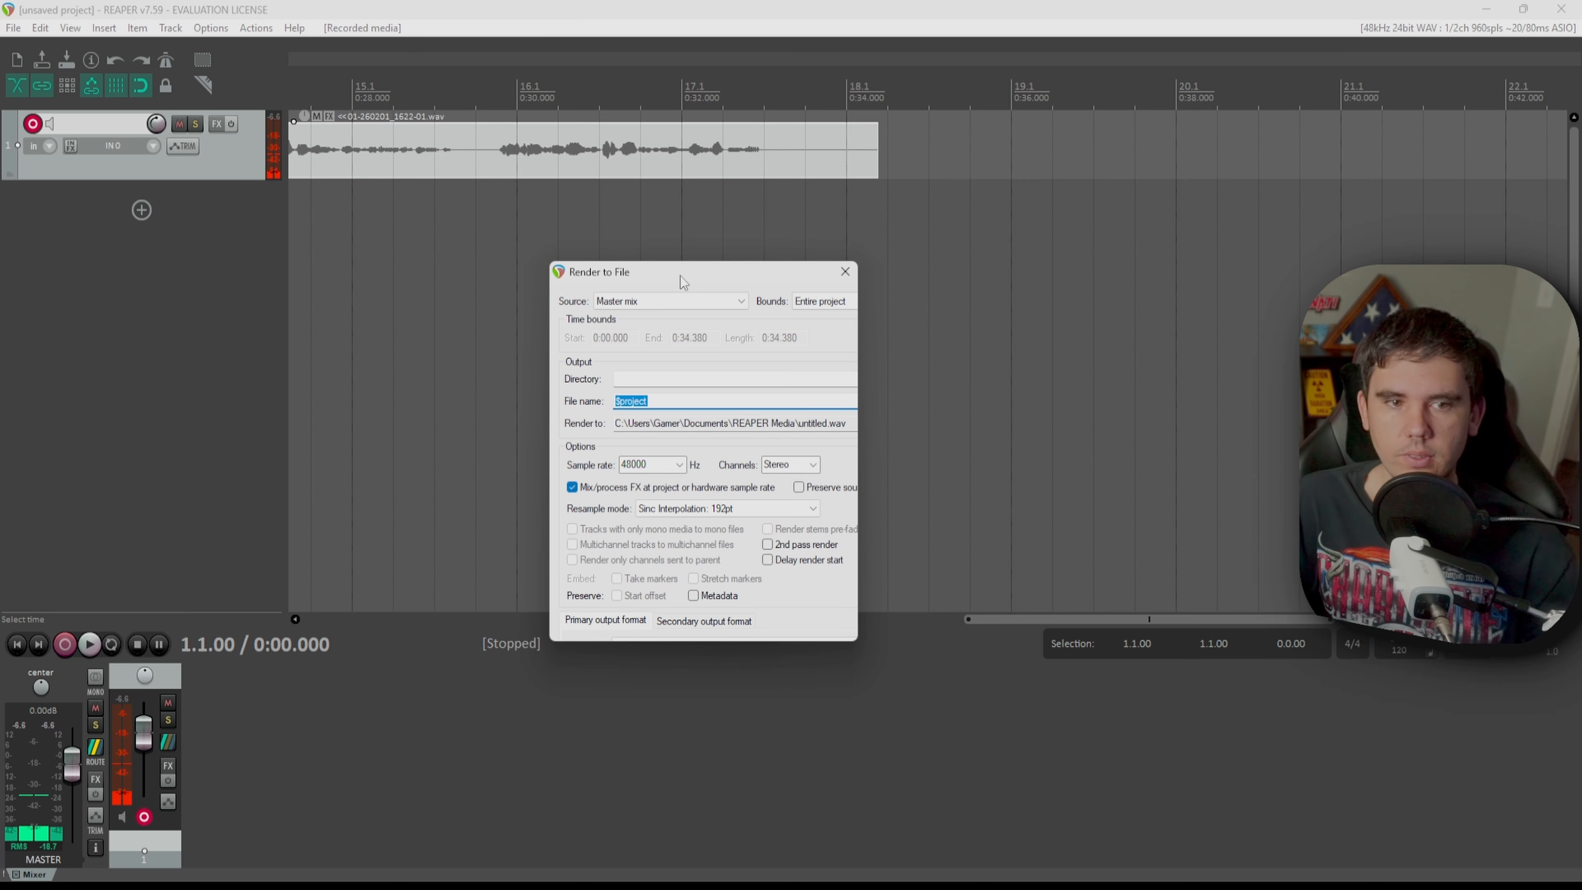
left_click(844, 271)
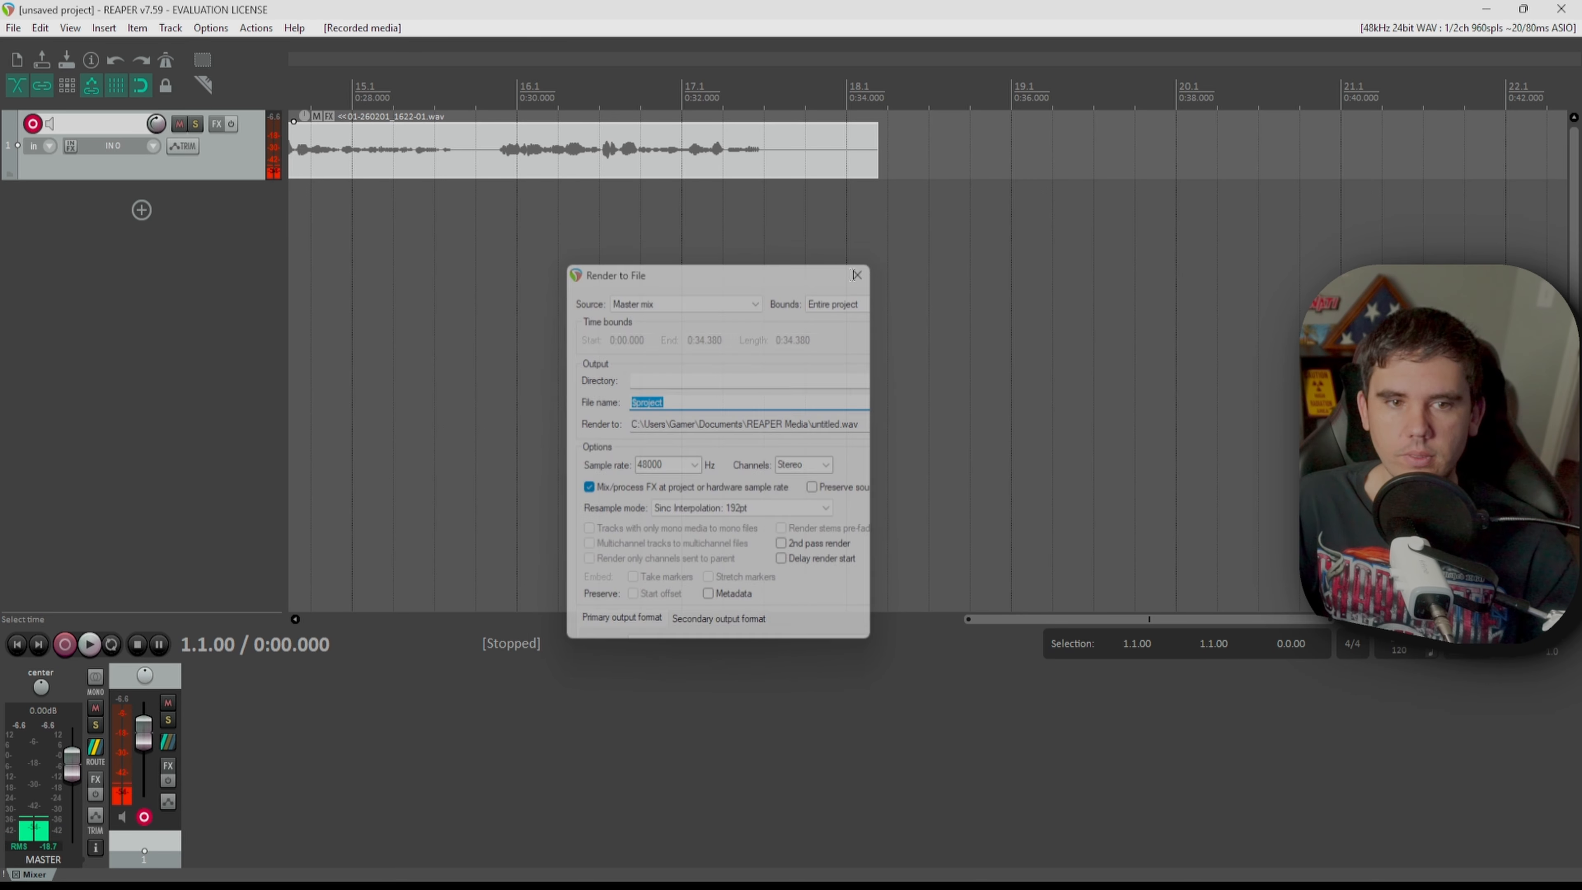
Step: Open the render settings and set the output directory to G:\reaper auditions with the file name test1
left_click(13, 29)
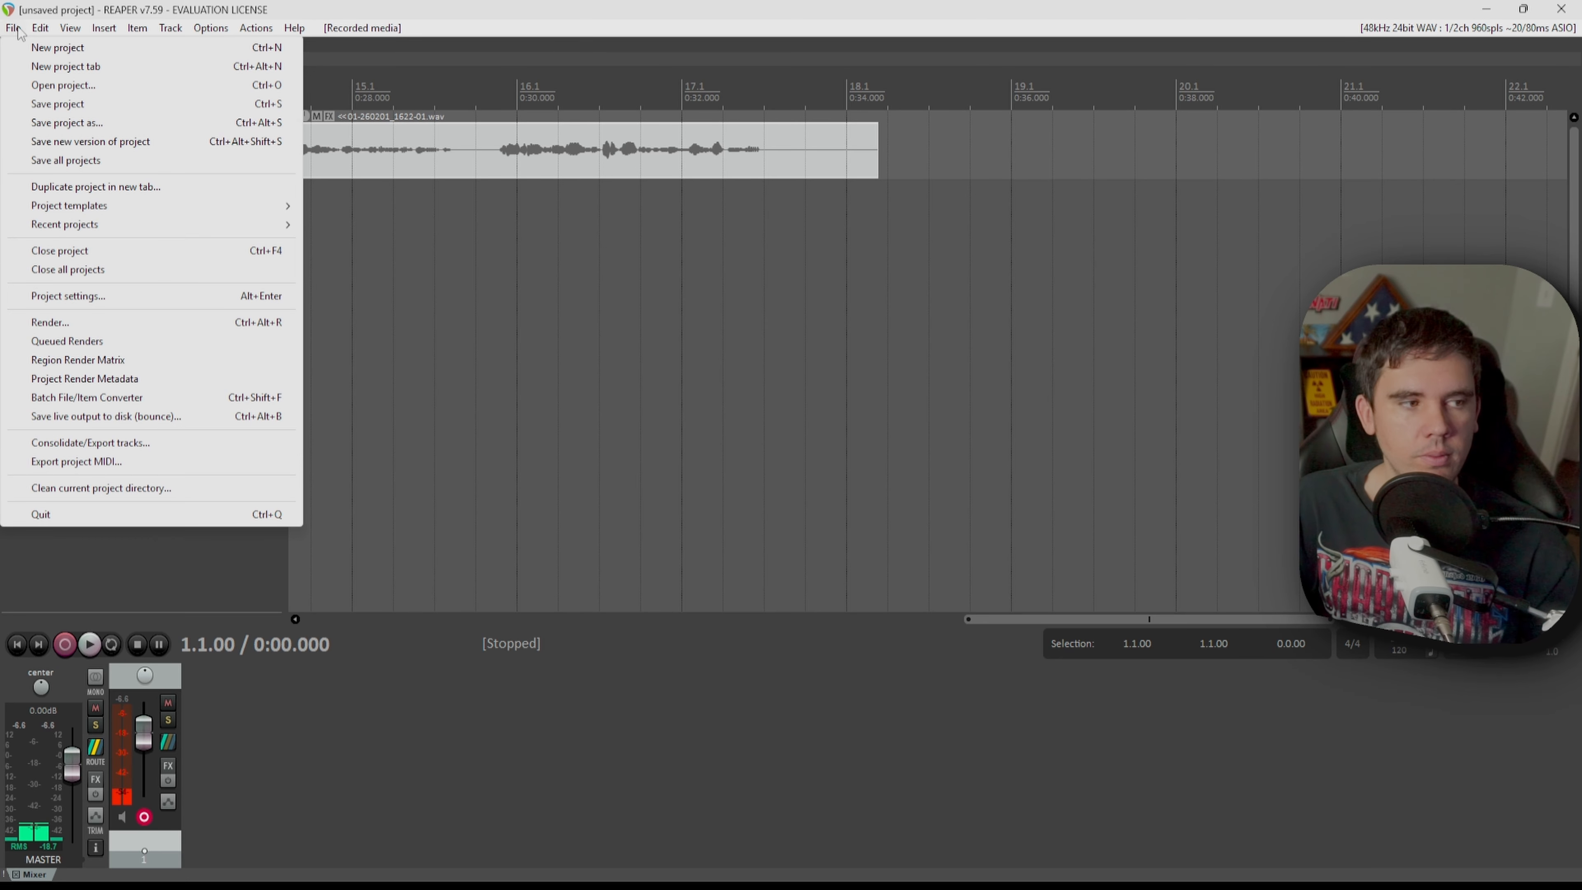
left_click(107, 328)
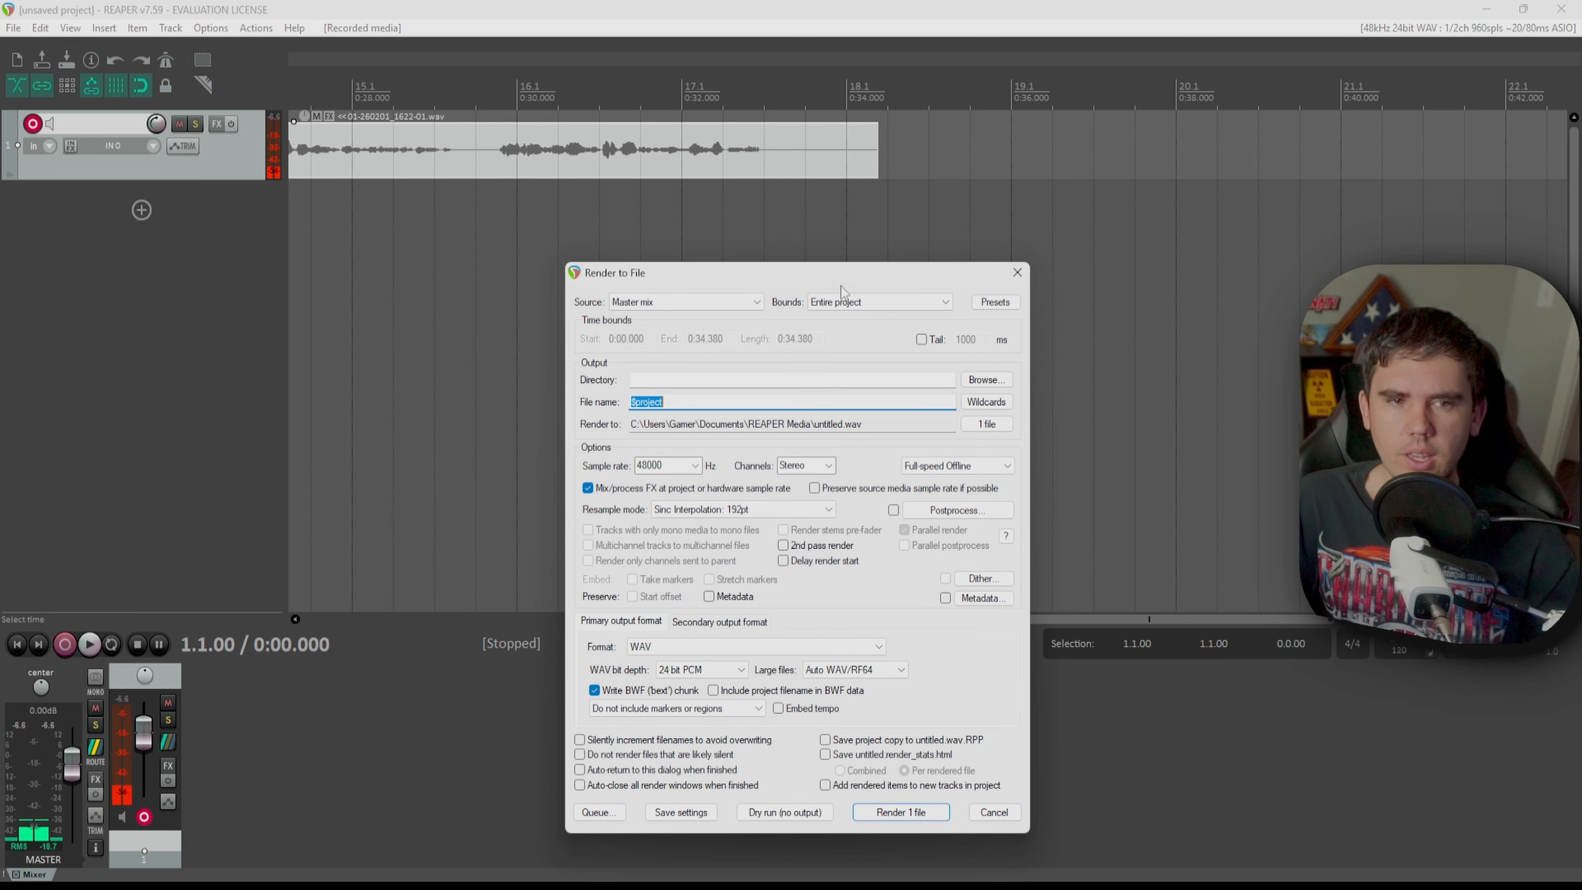
left_click_drag(839, 285, 923, 110)
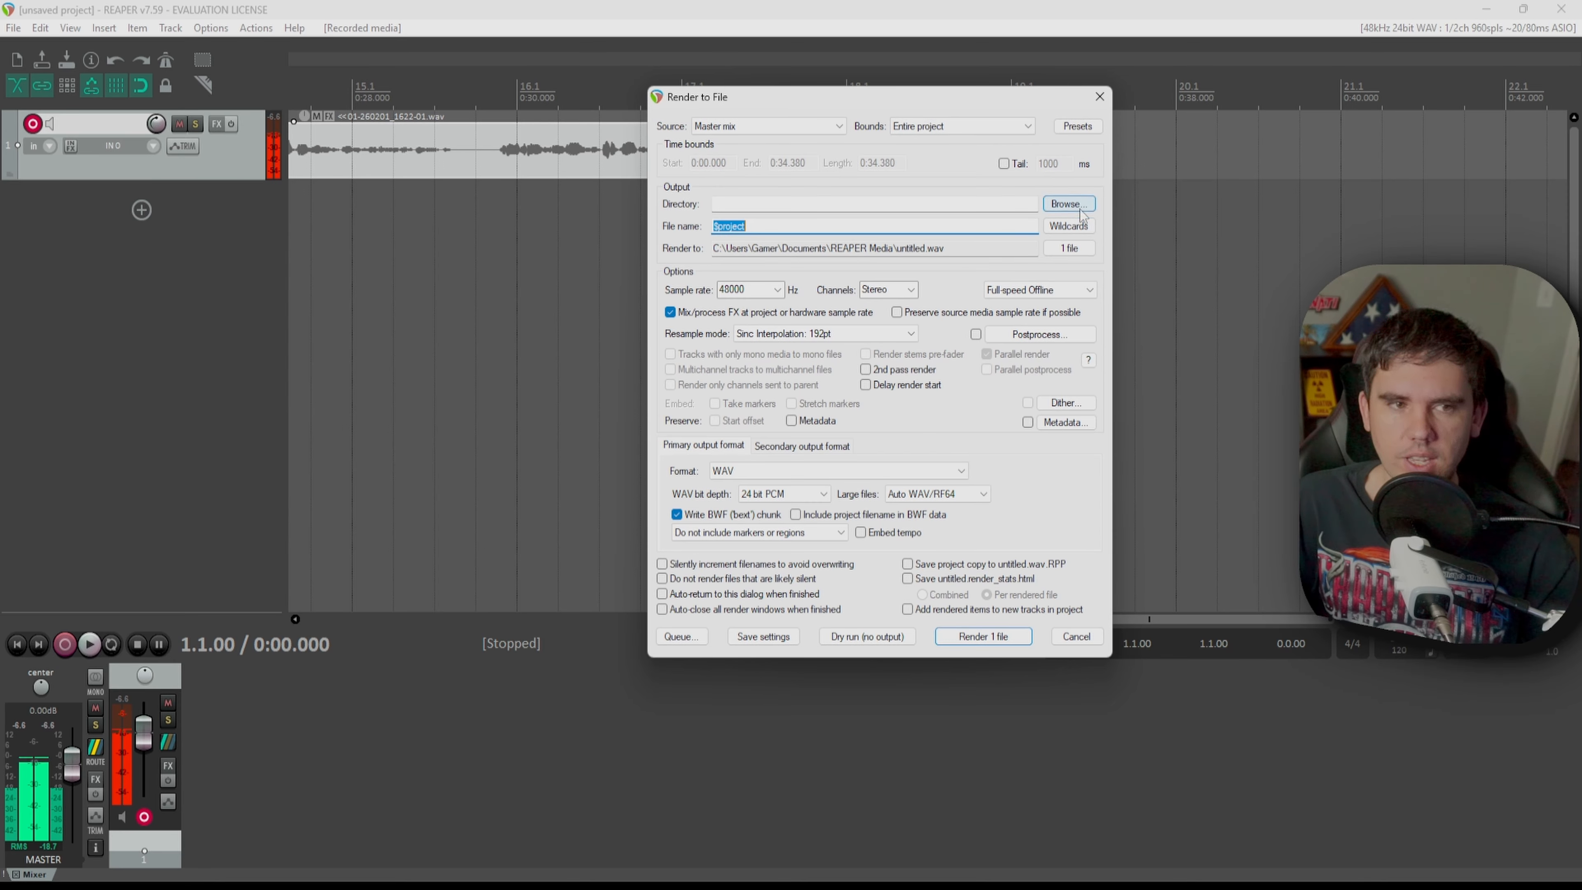
type("test1")
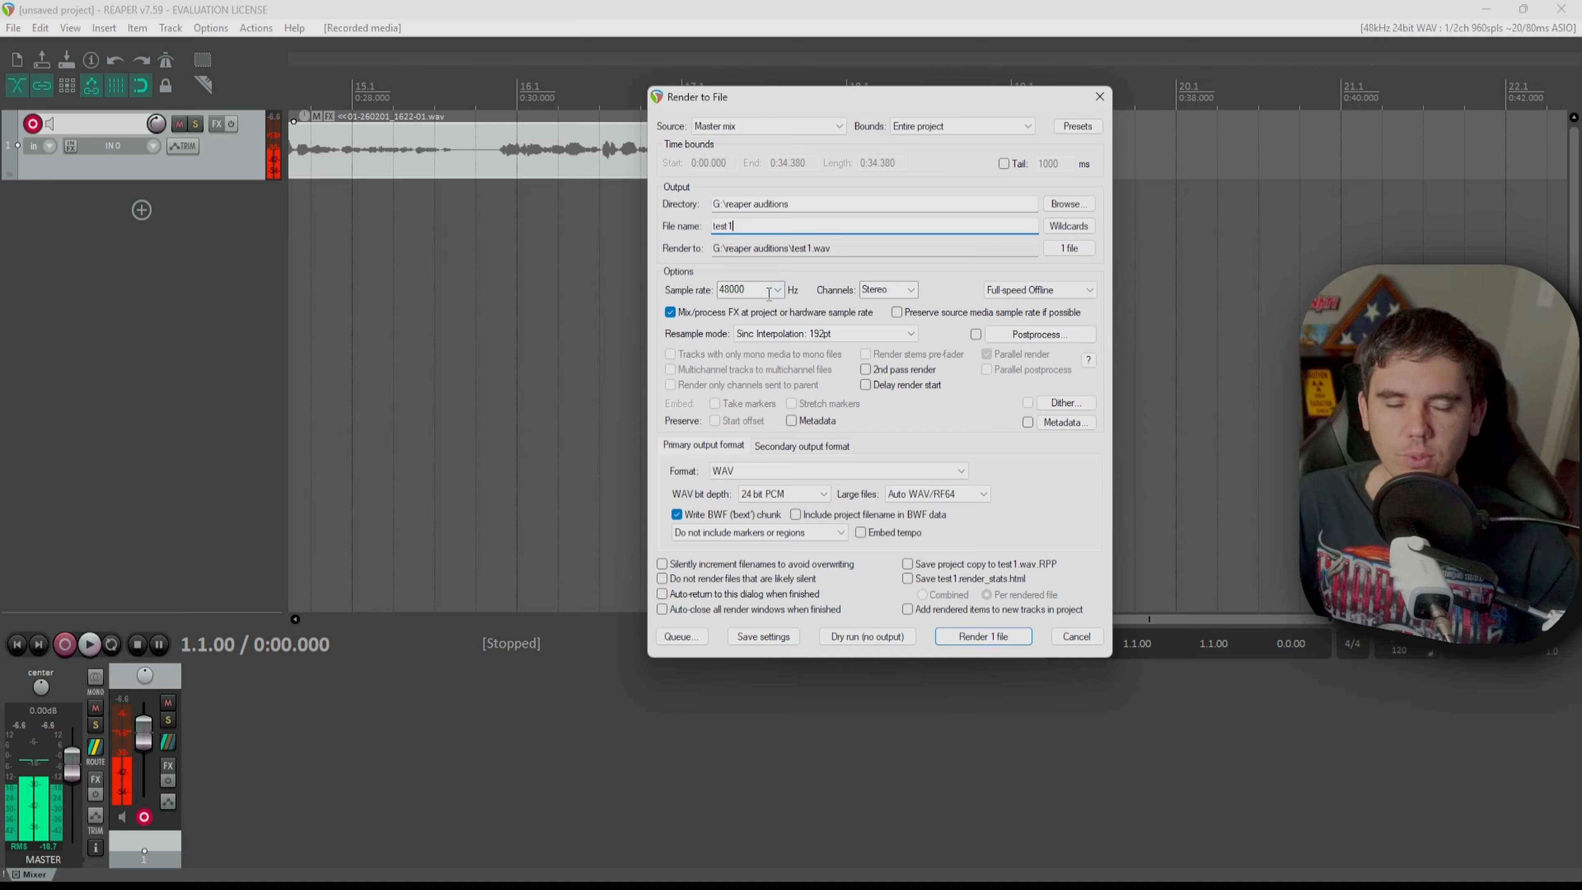
Step: Set the render channels to Mono, keep WAV as the primary output format after checking the format options, and render the file
left_click(911, 289)
left_click(880, 311)
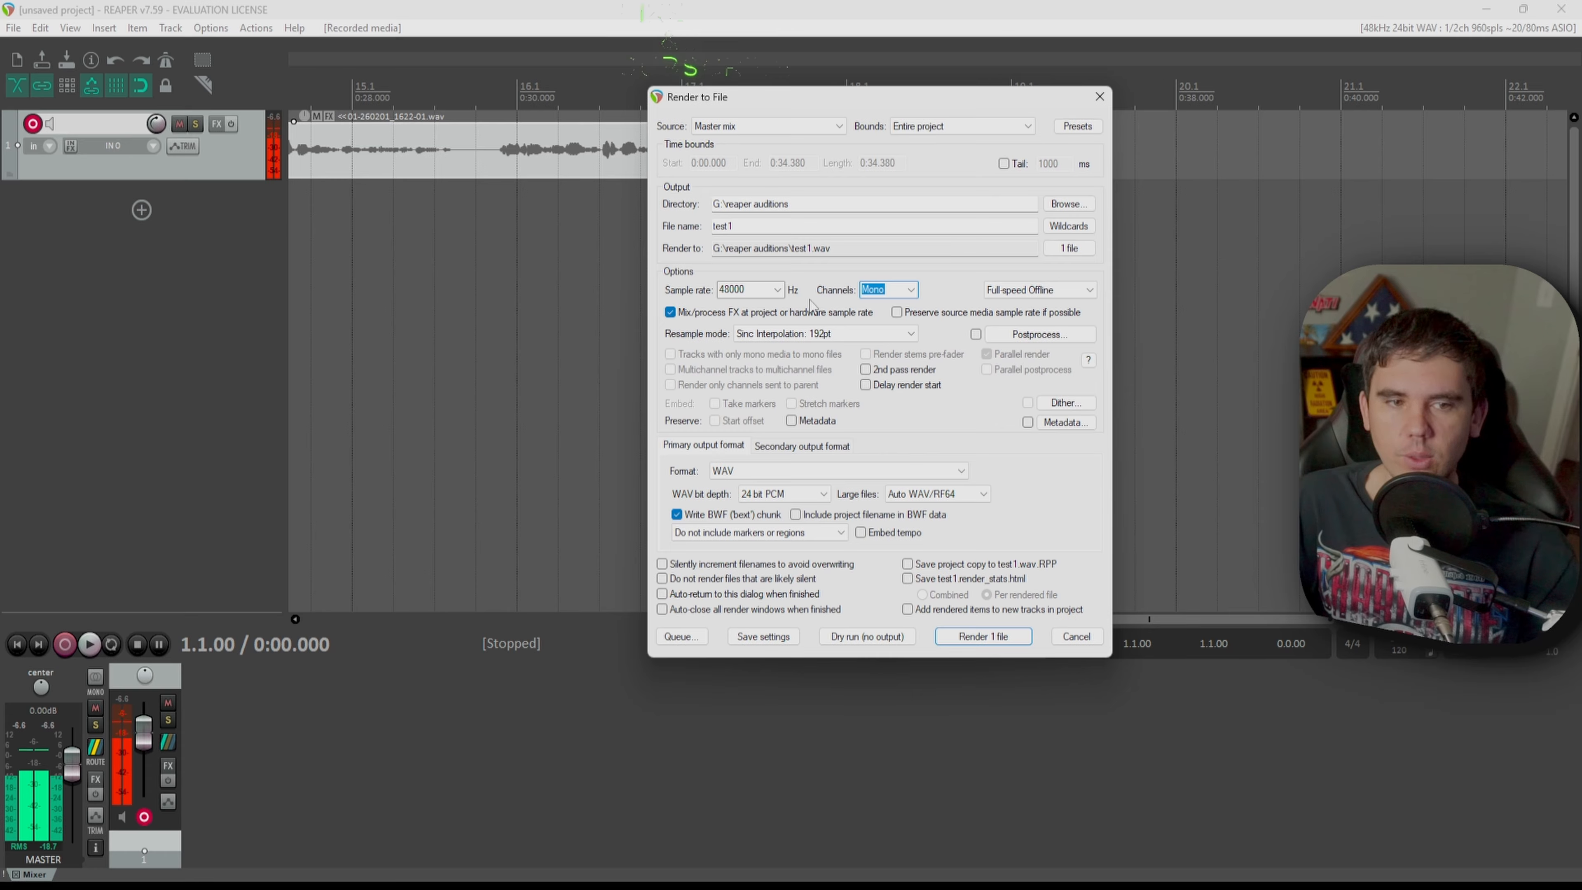
left_click(772, 472)
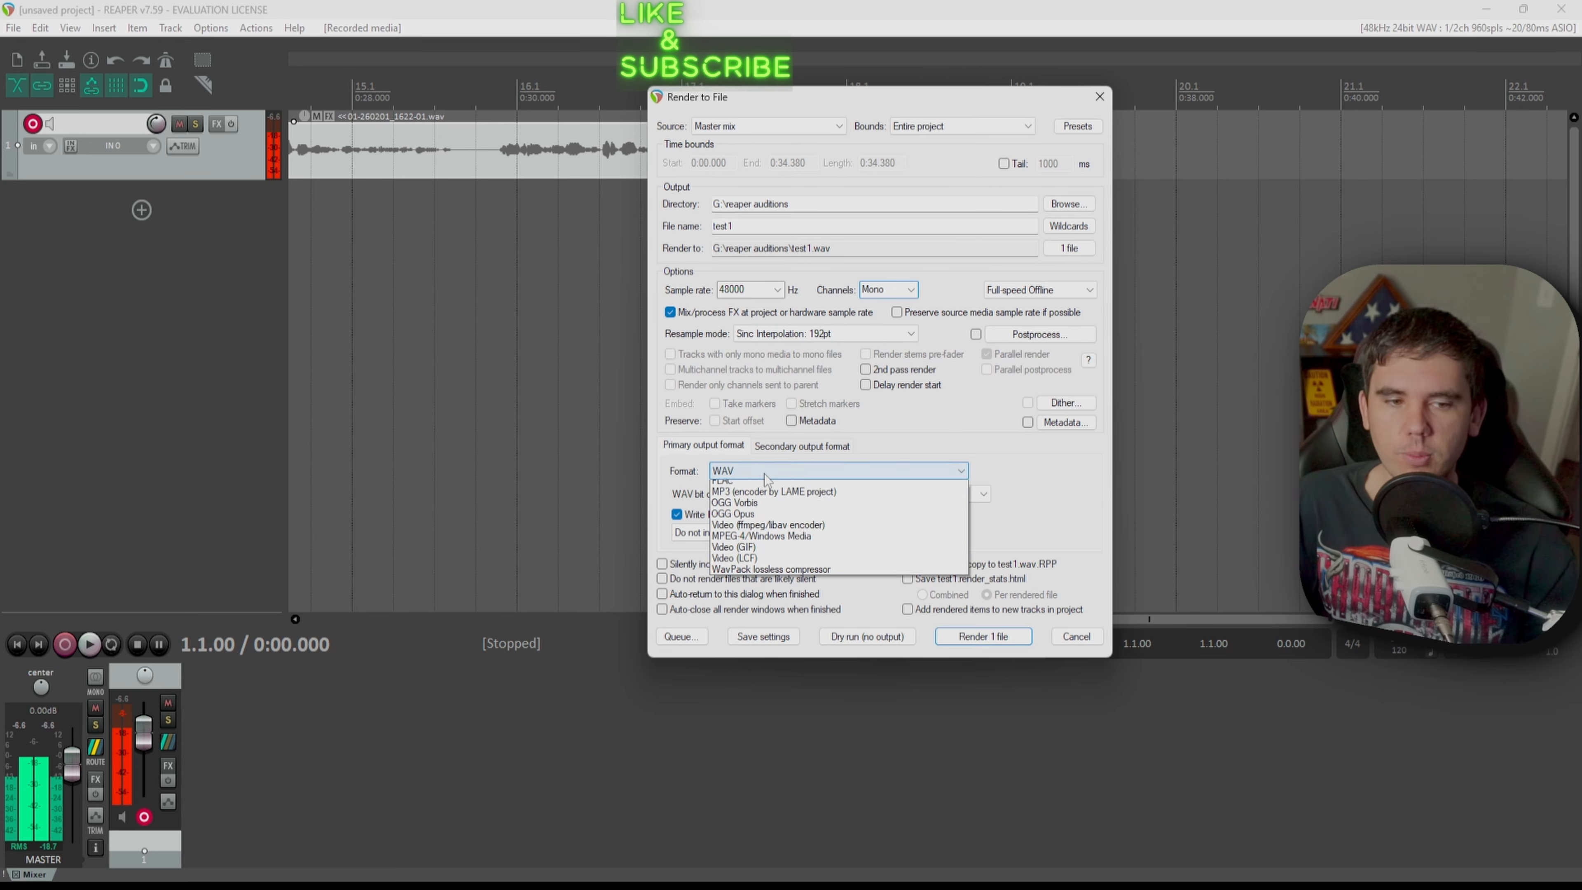
left_click(789, 475)
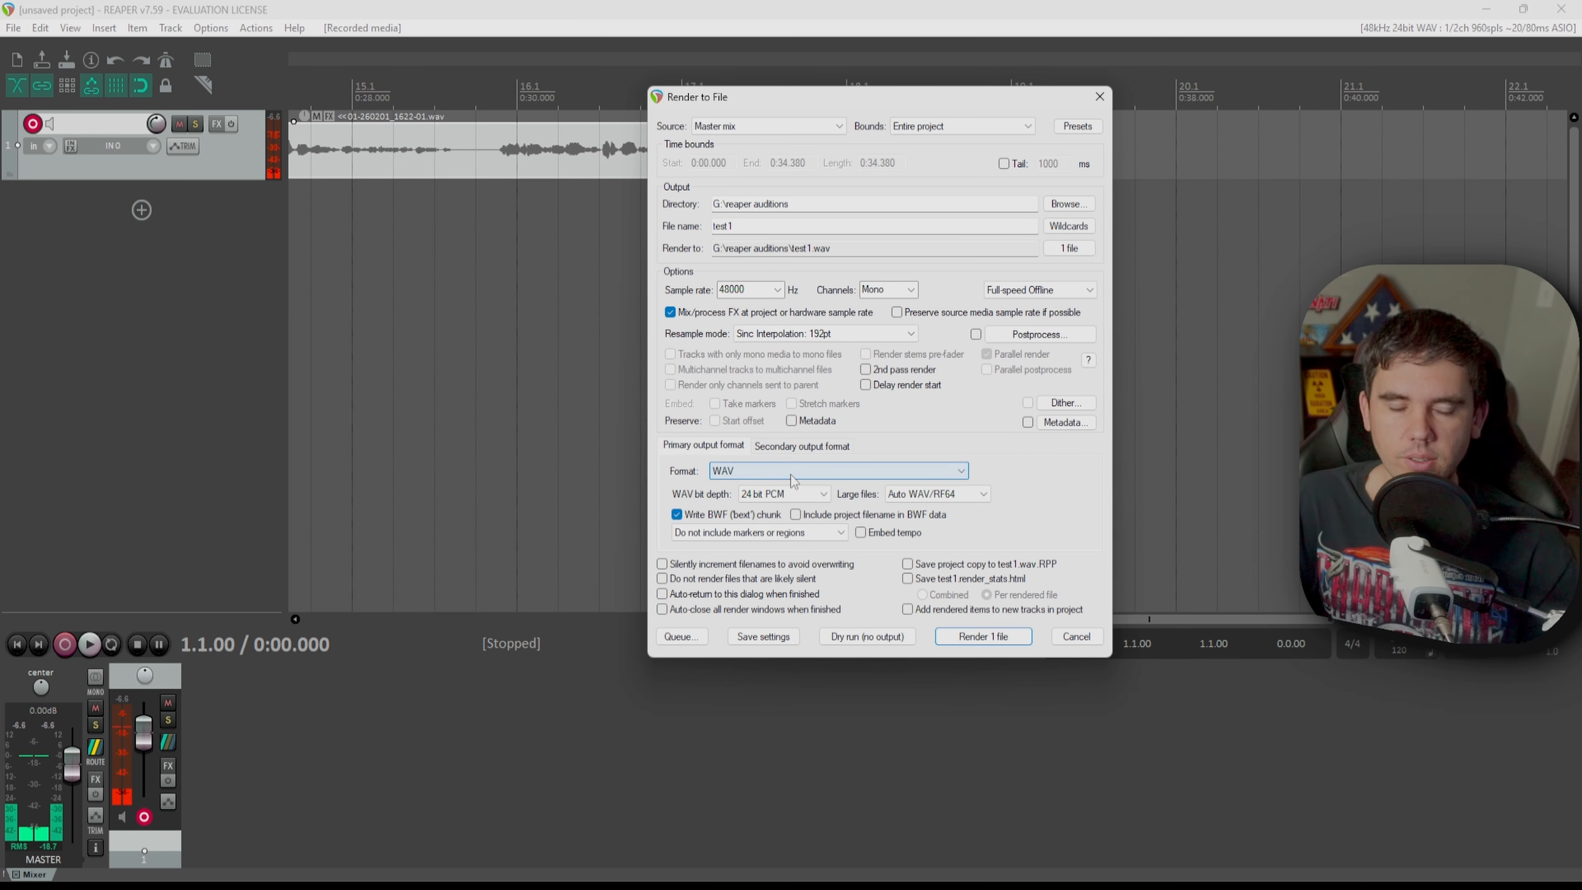
left_click(963, 474)
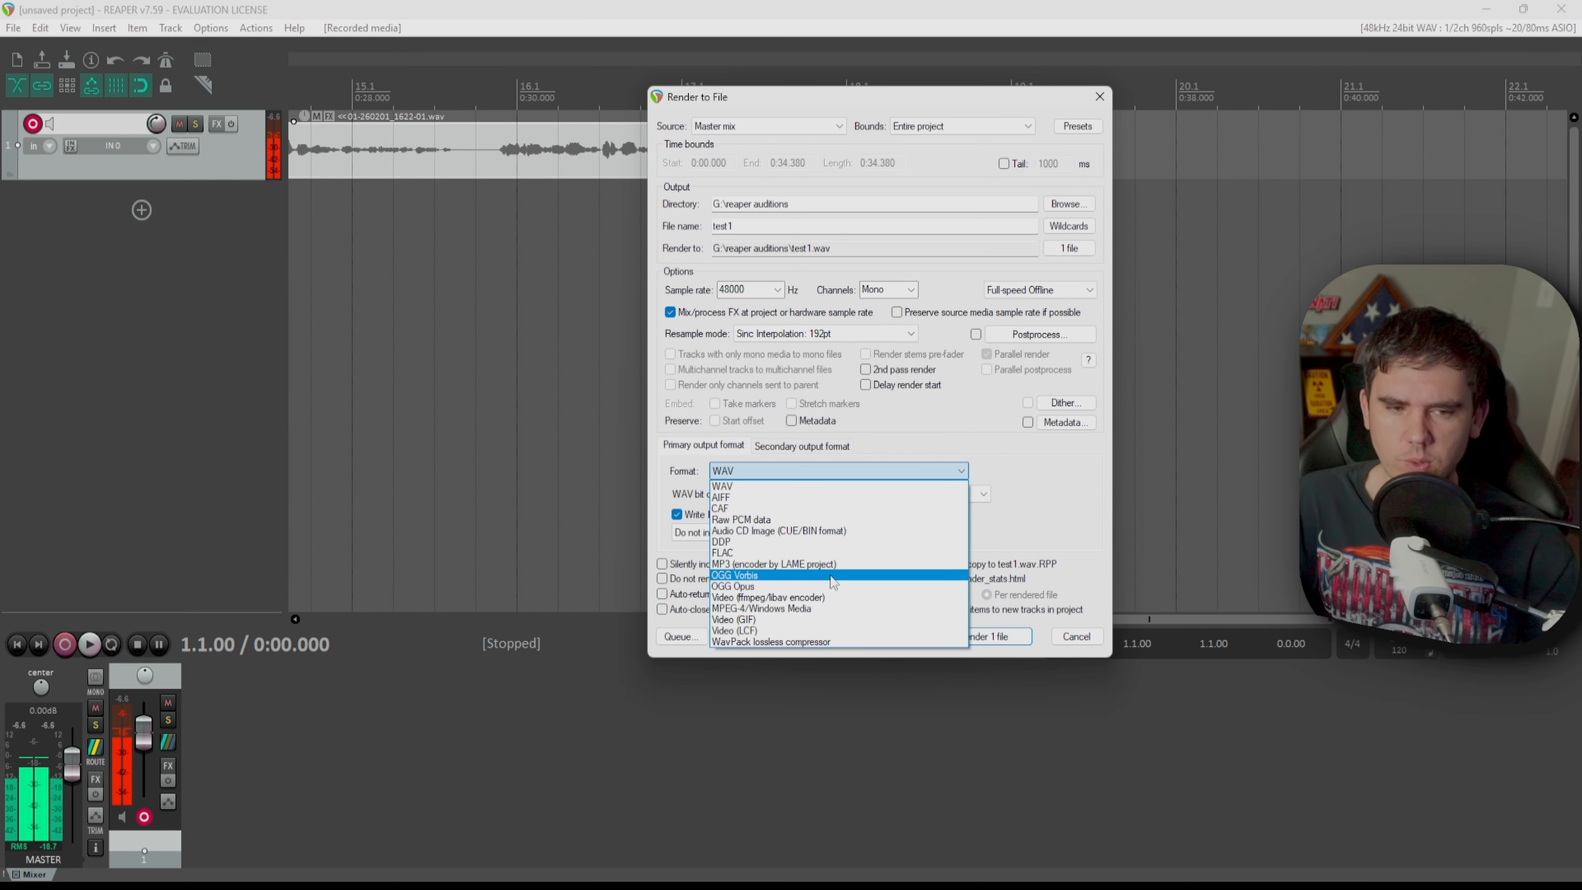
left_click(780, 467)
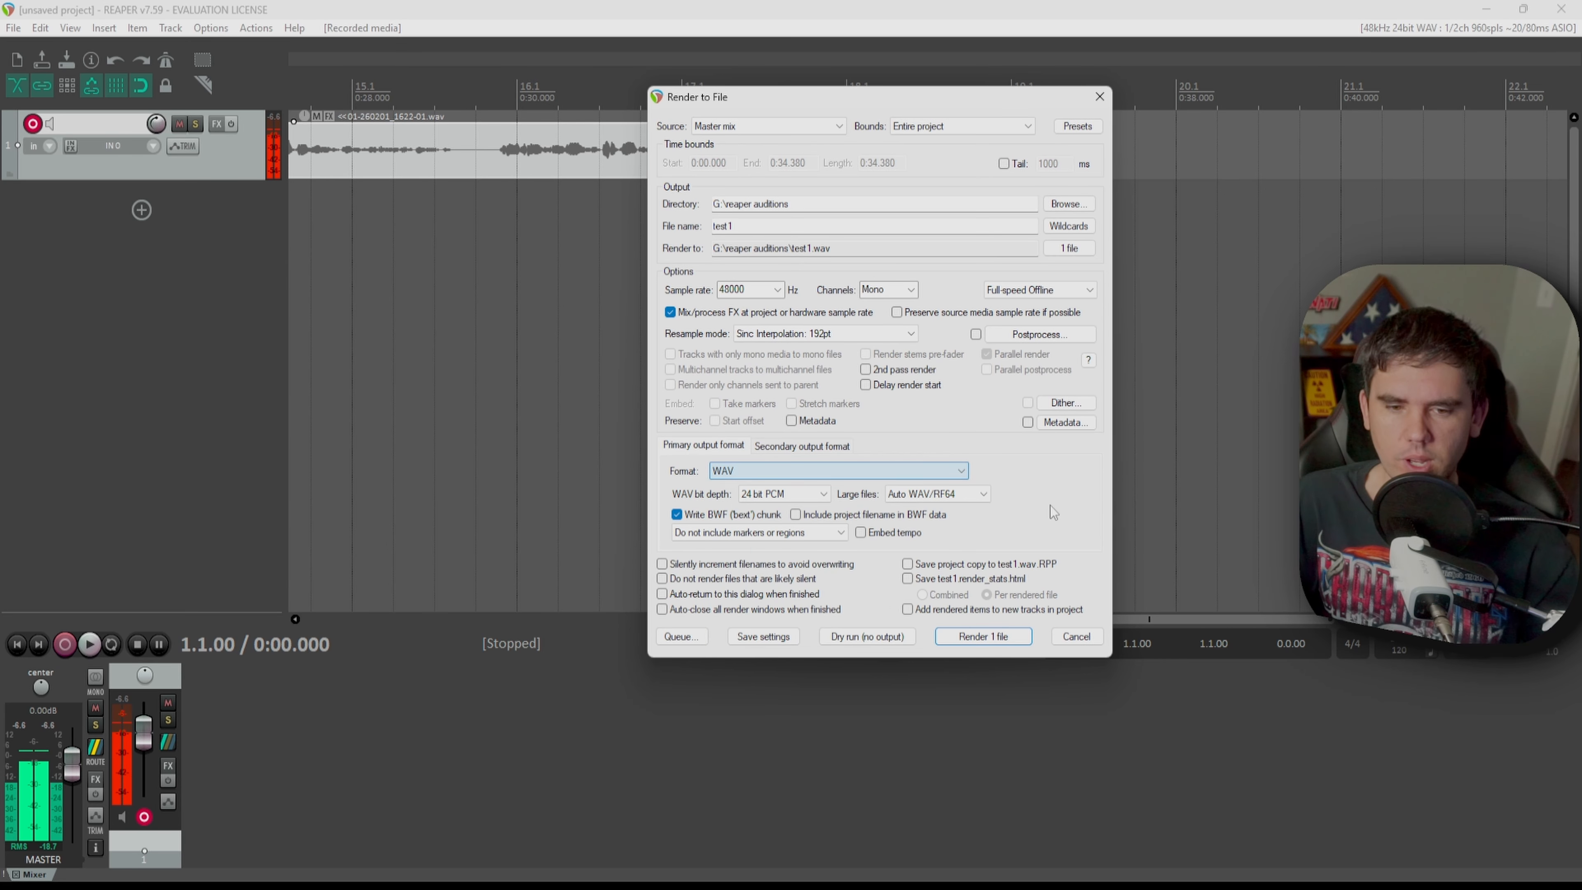
left_click(1006, 635)
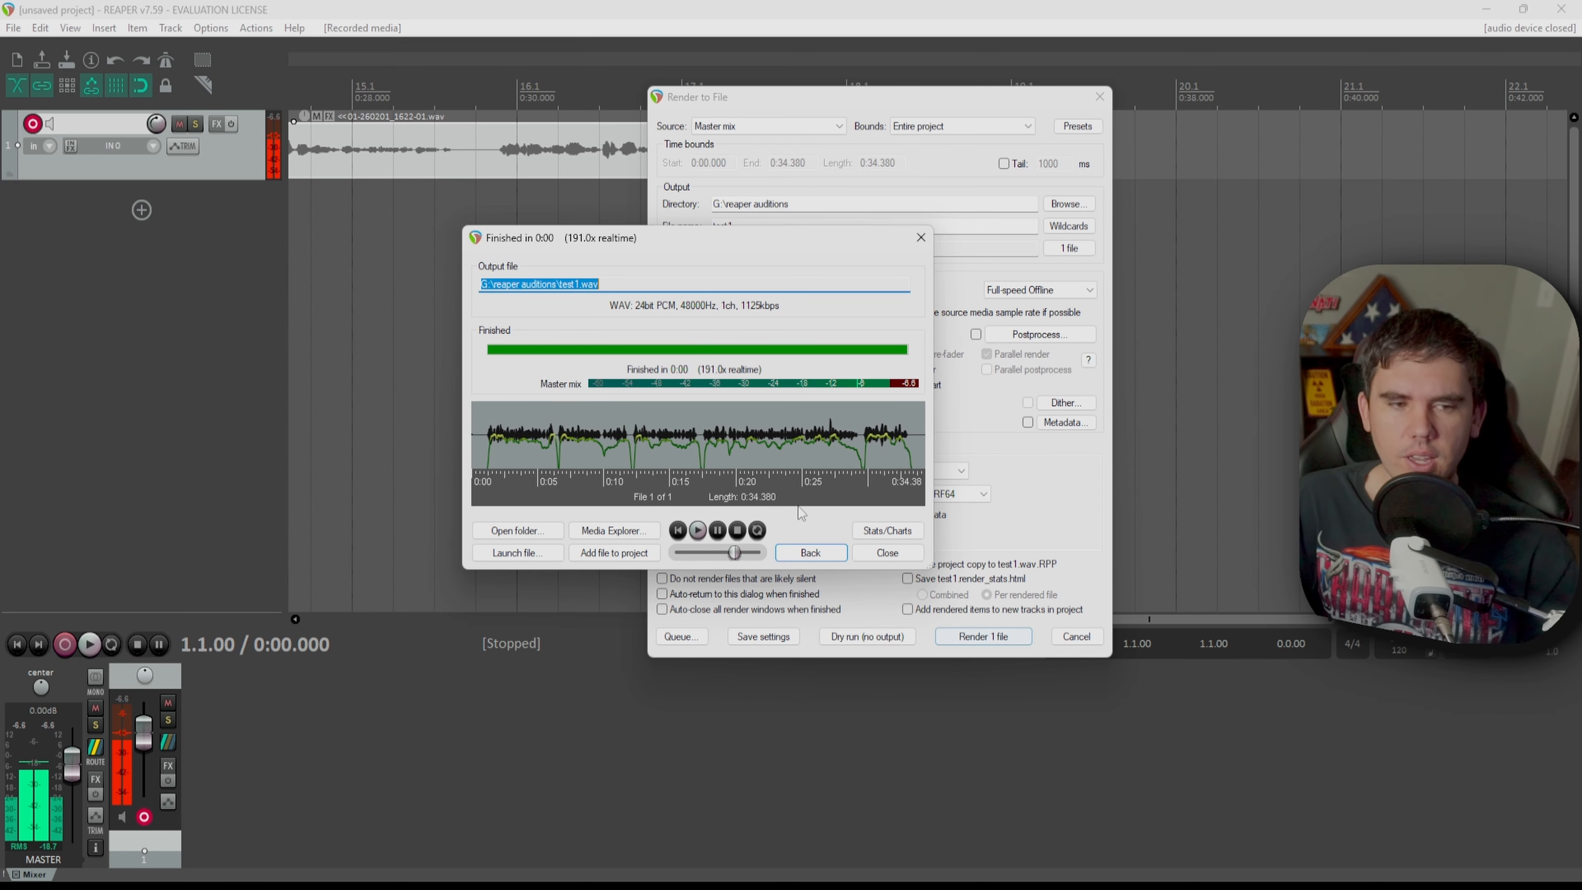
Step: Examine the rendered file's statistics charts in the web browser, and close the charts and the render report
left_click(697, 528)
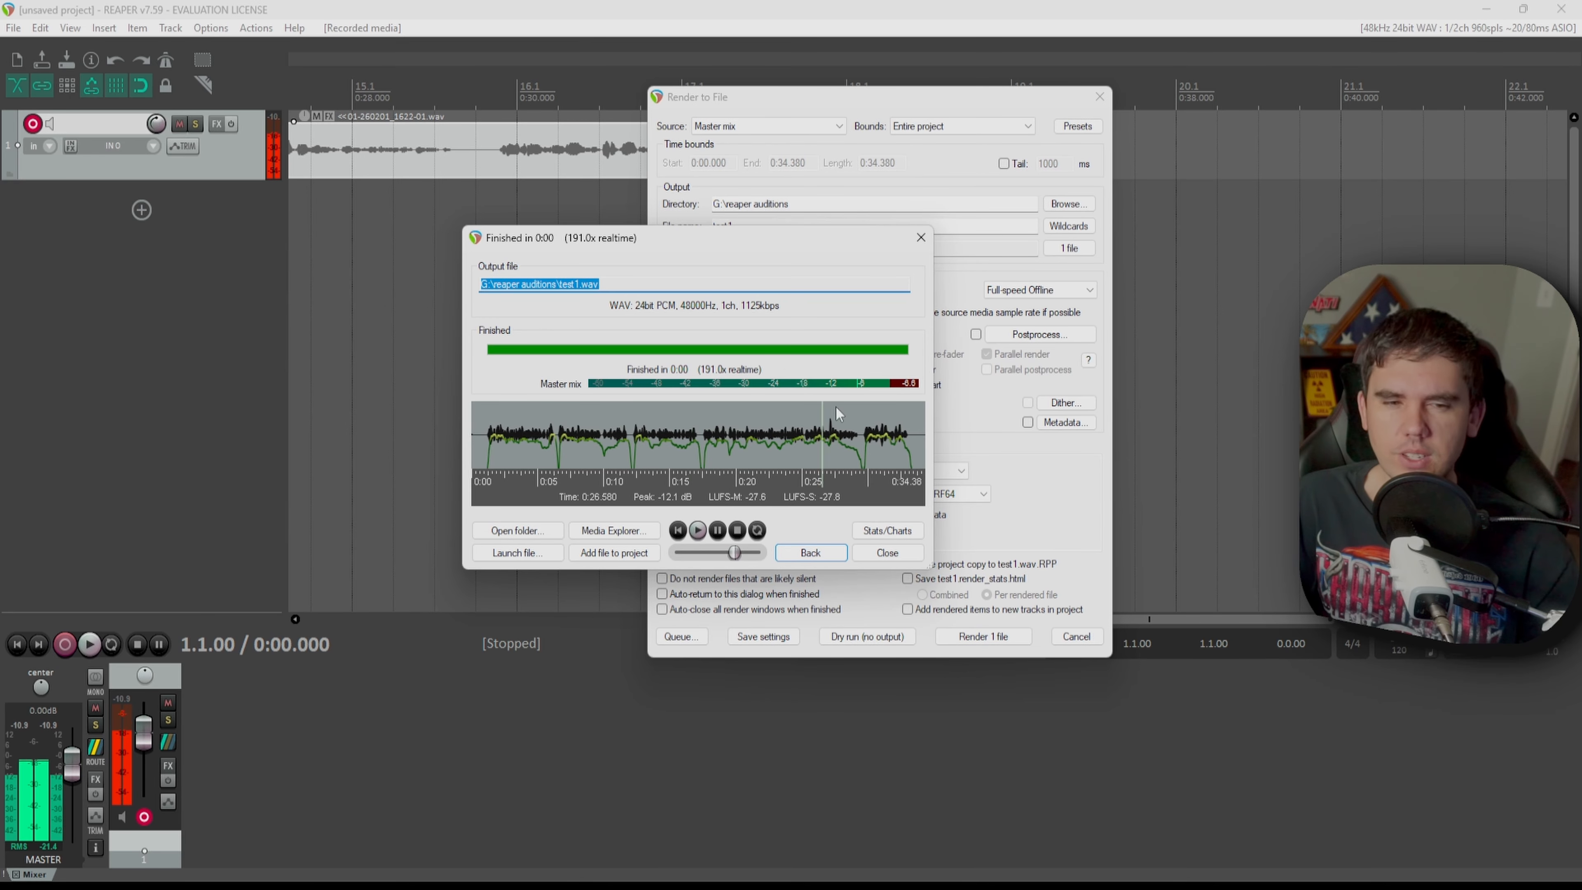
left_click(904, 536)
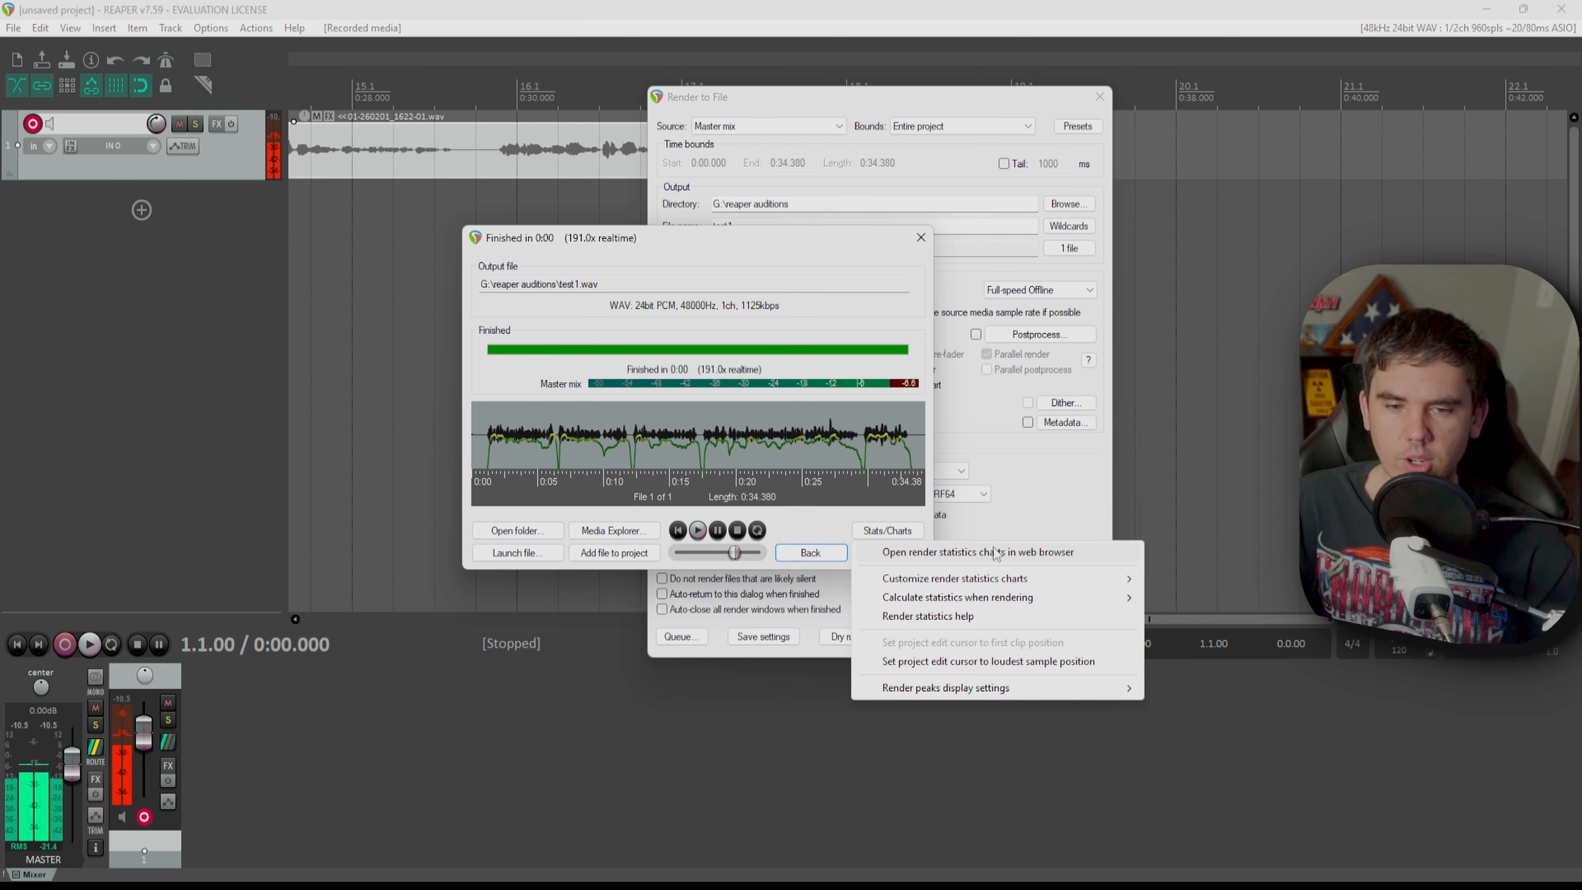
left_click(1058, 551)
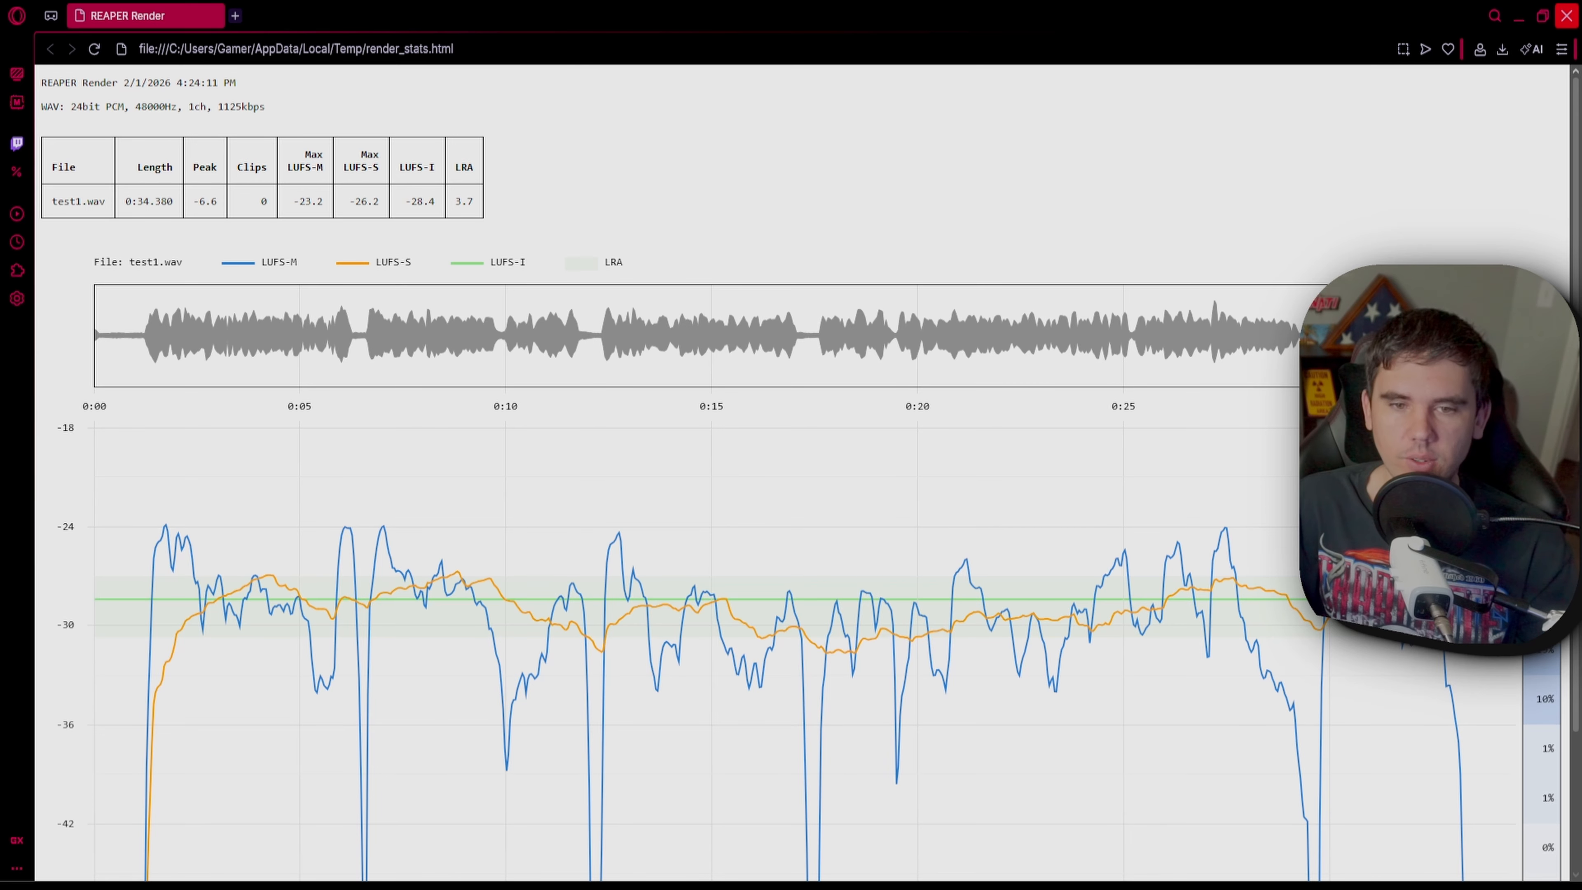
left_click(1566, 15)
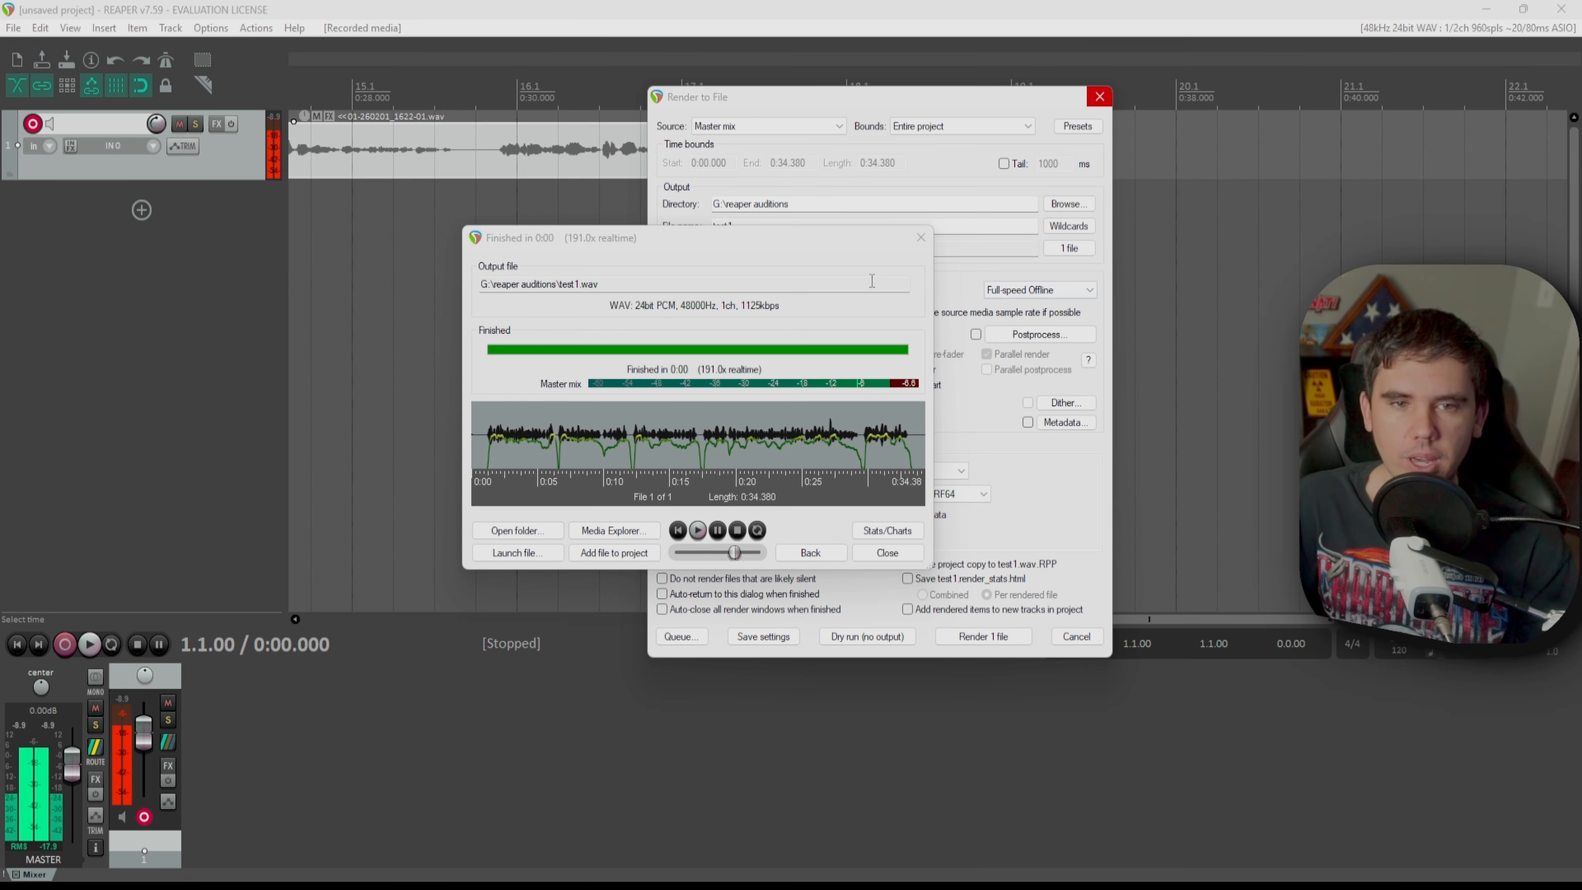
left_click(925, 240)
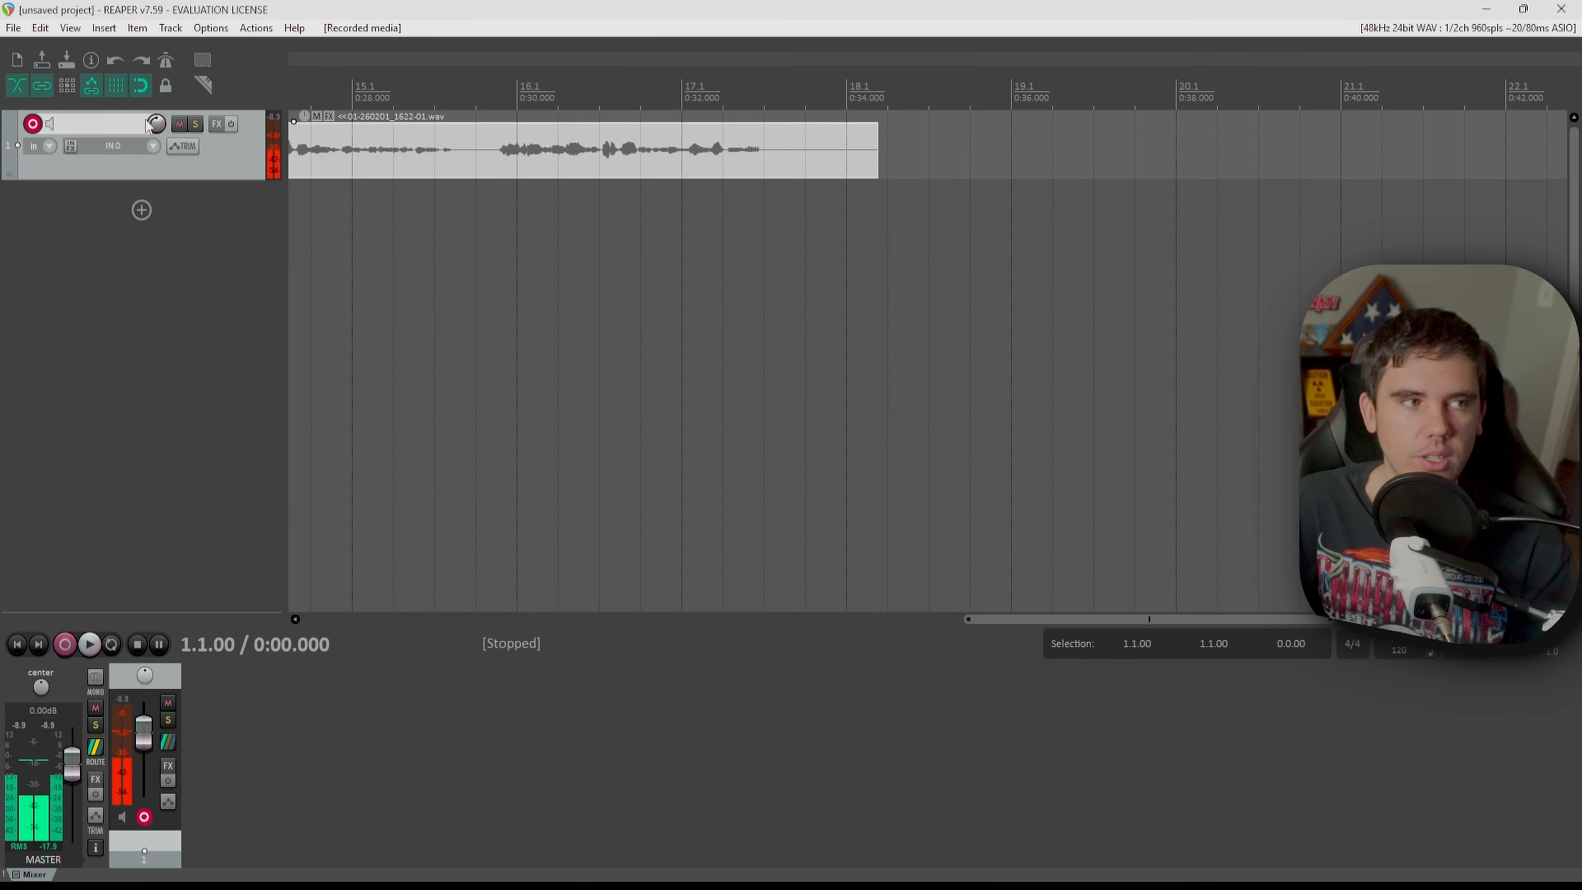
Step: Add the ReaFir effect to track 1 and build its noise profile automatically in Subtract mode
left_click(215, 123)
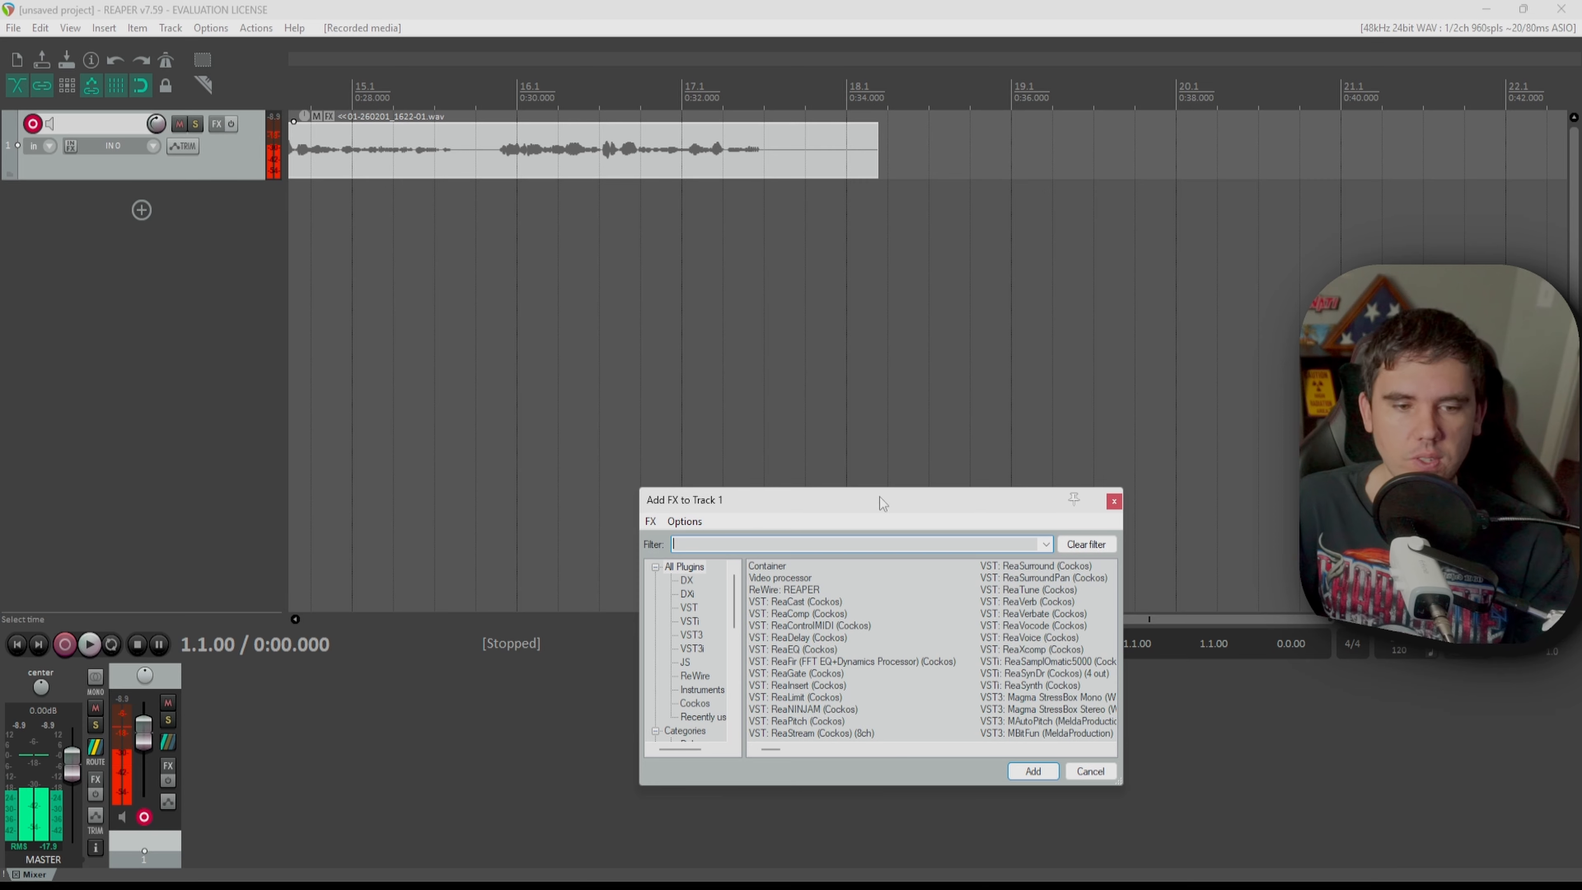
left_click_drag(859, 504, 792, 147)
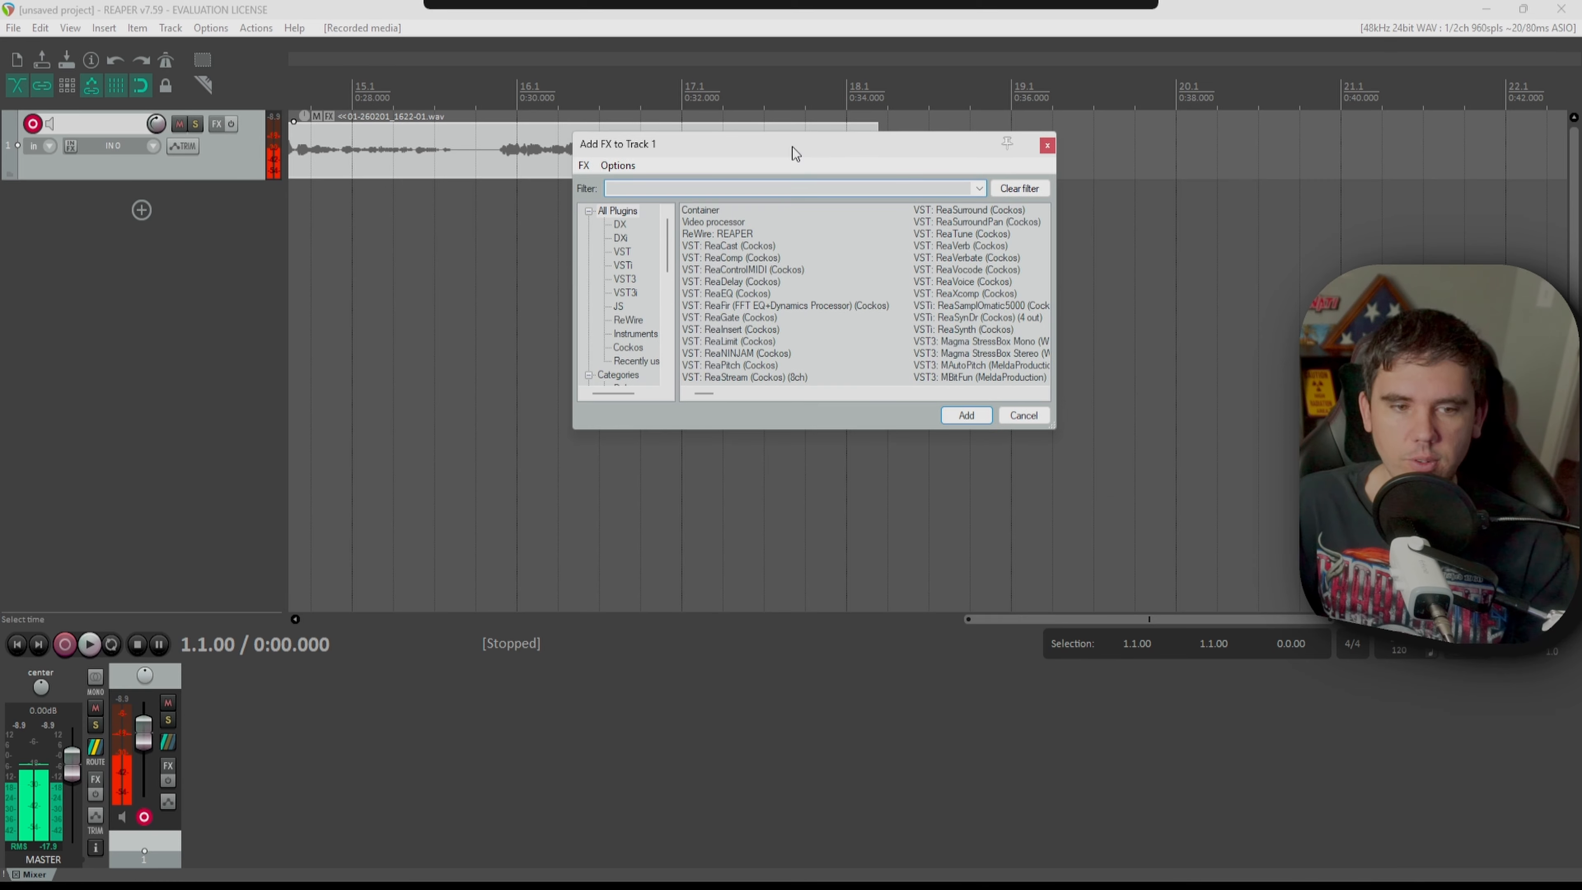
double_click(725, 310)
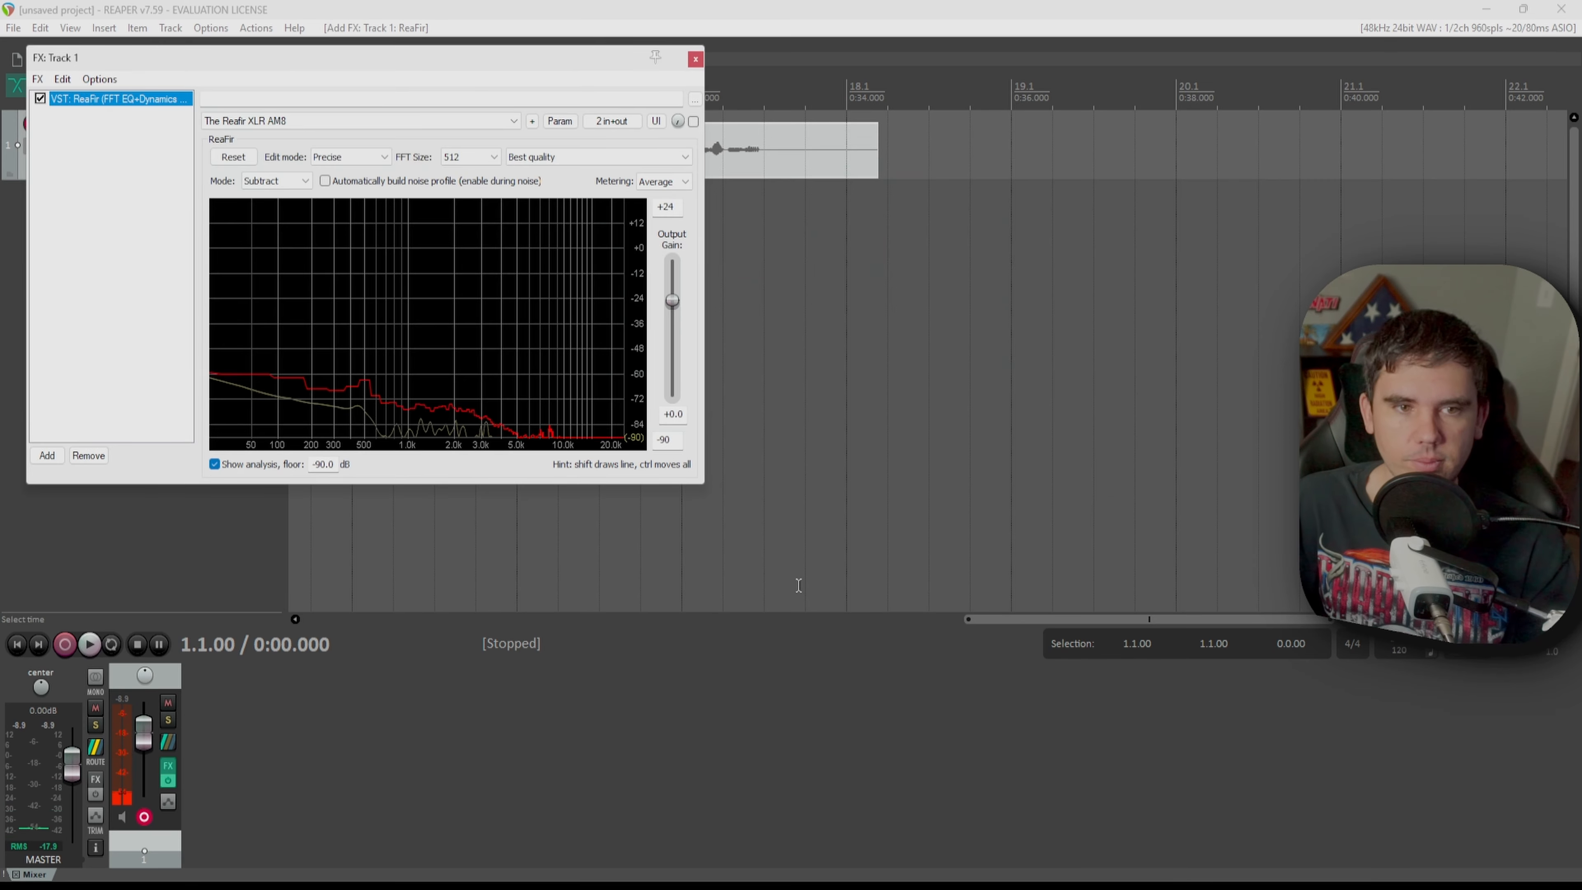
left_click_drag(450, 70, 749, 137)
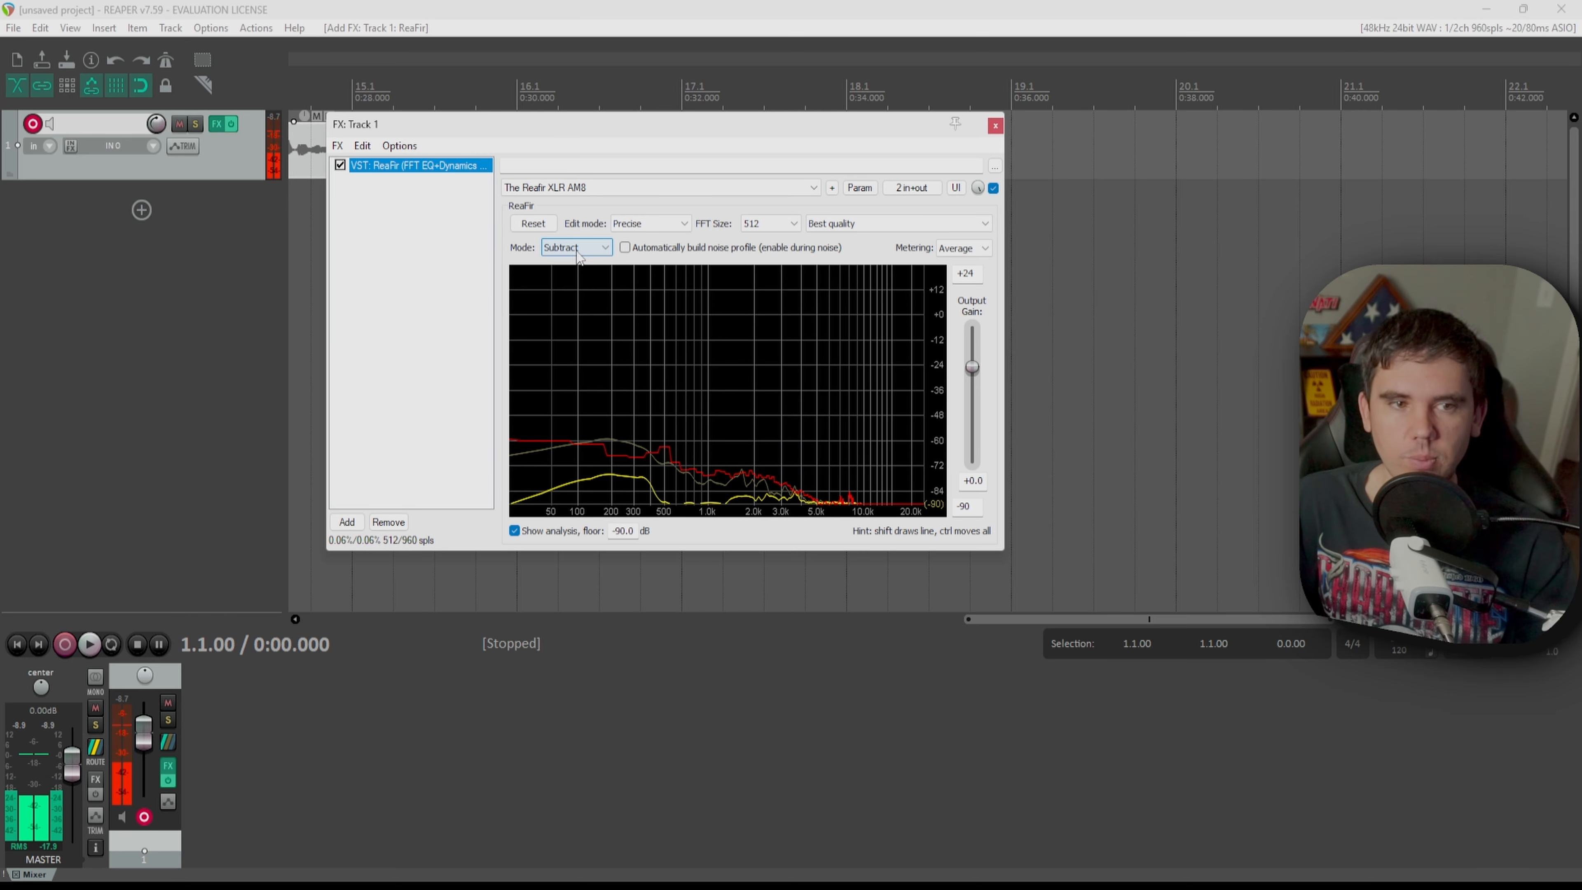
left_click(647, 253)
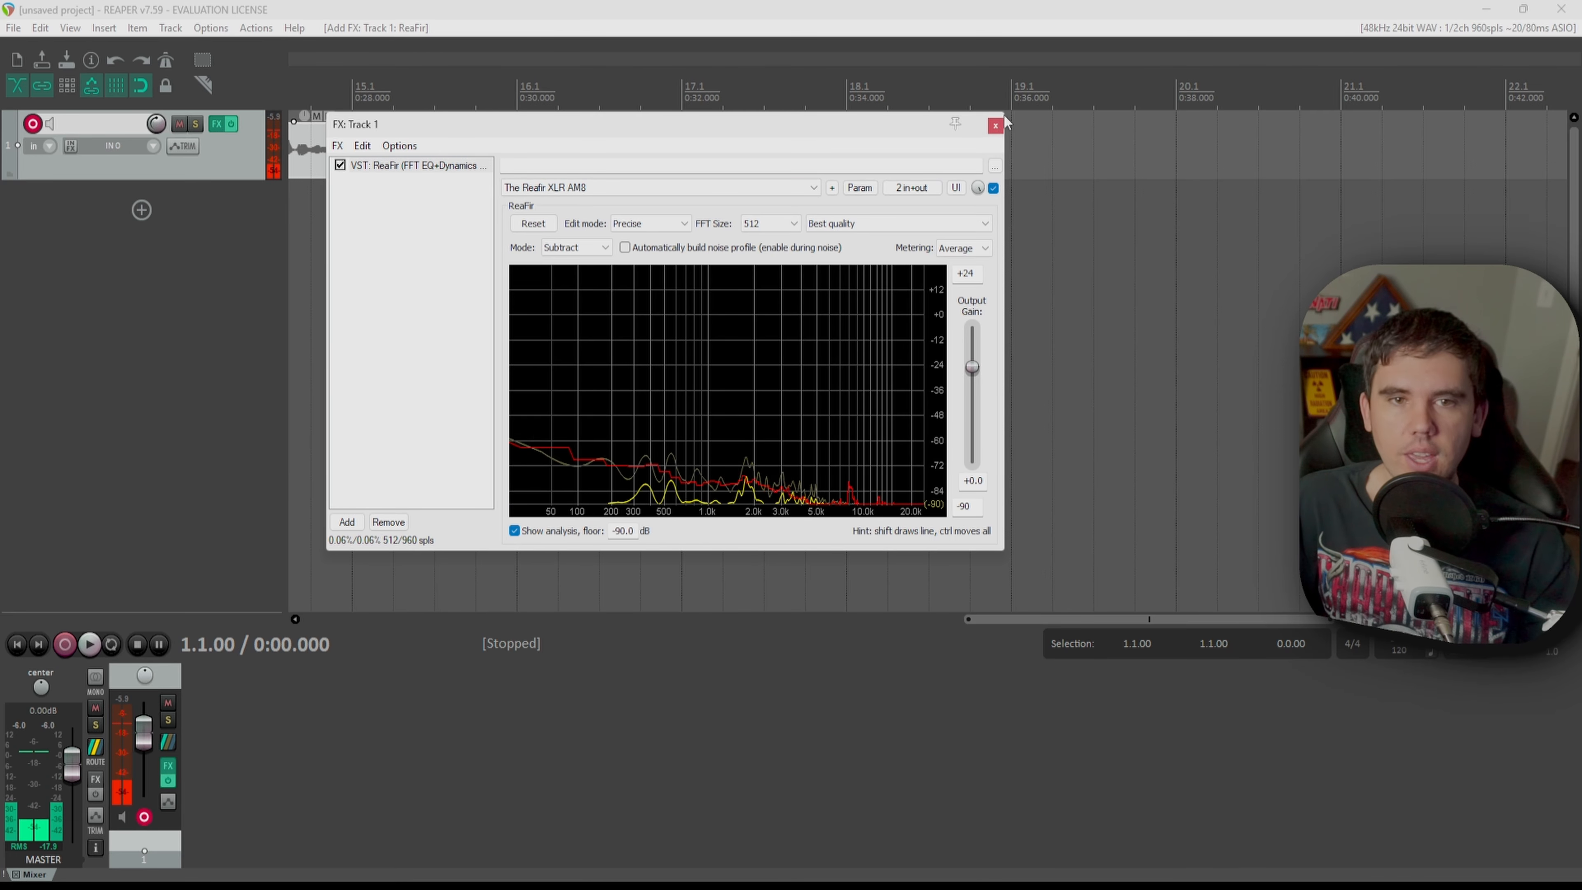
left_click(995, 126)
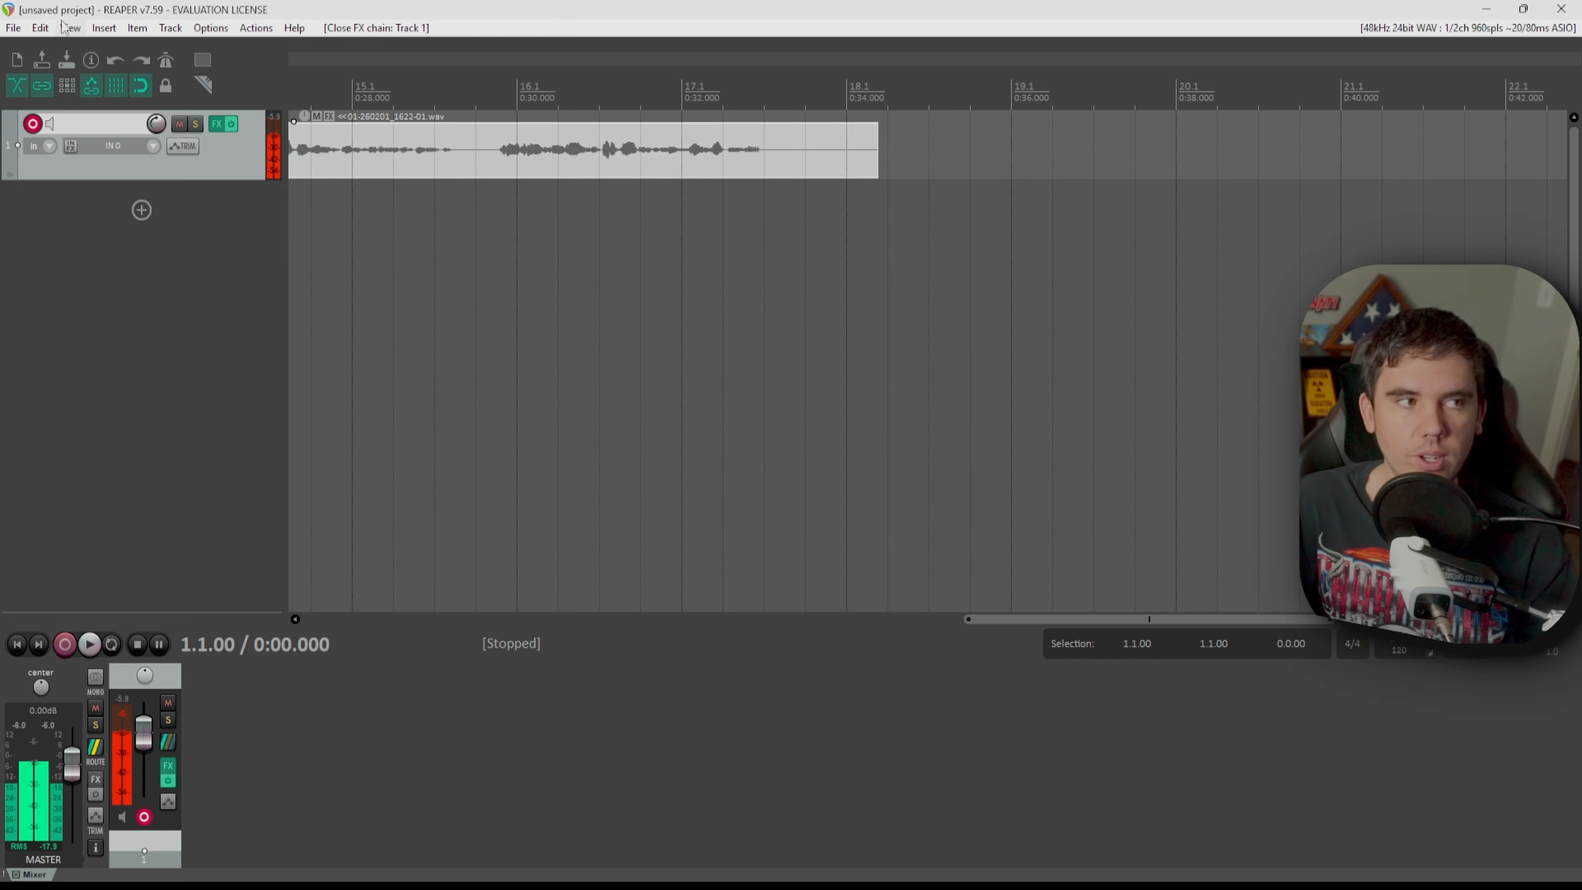
Step: Render the project again as test1.wav in mono WAV format with the ReaFir effect applied
left_click(13, 31)
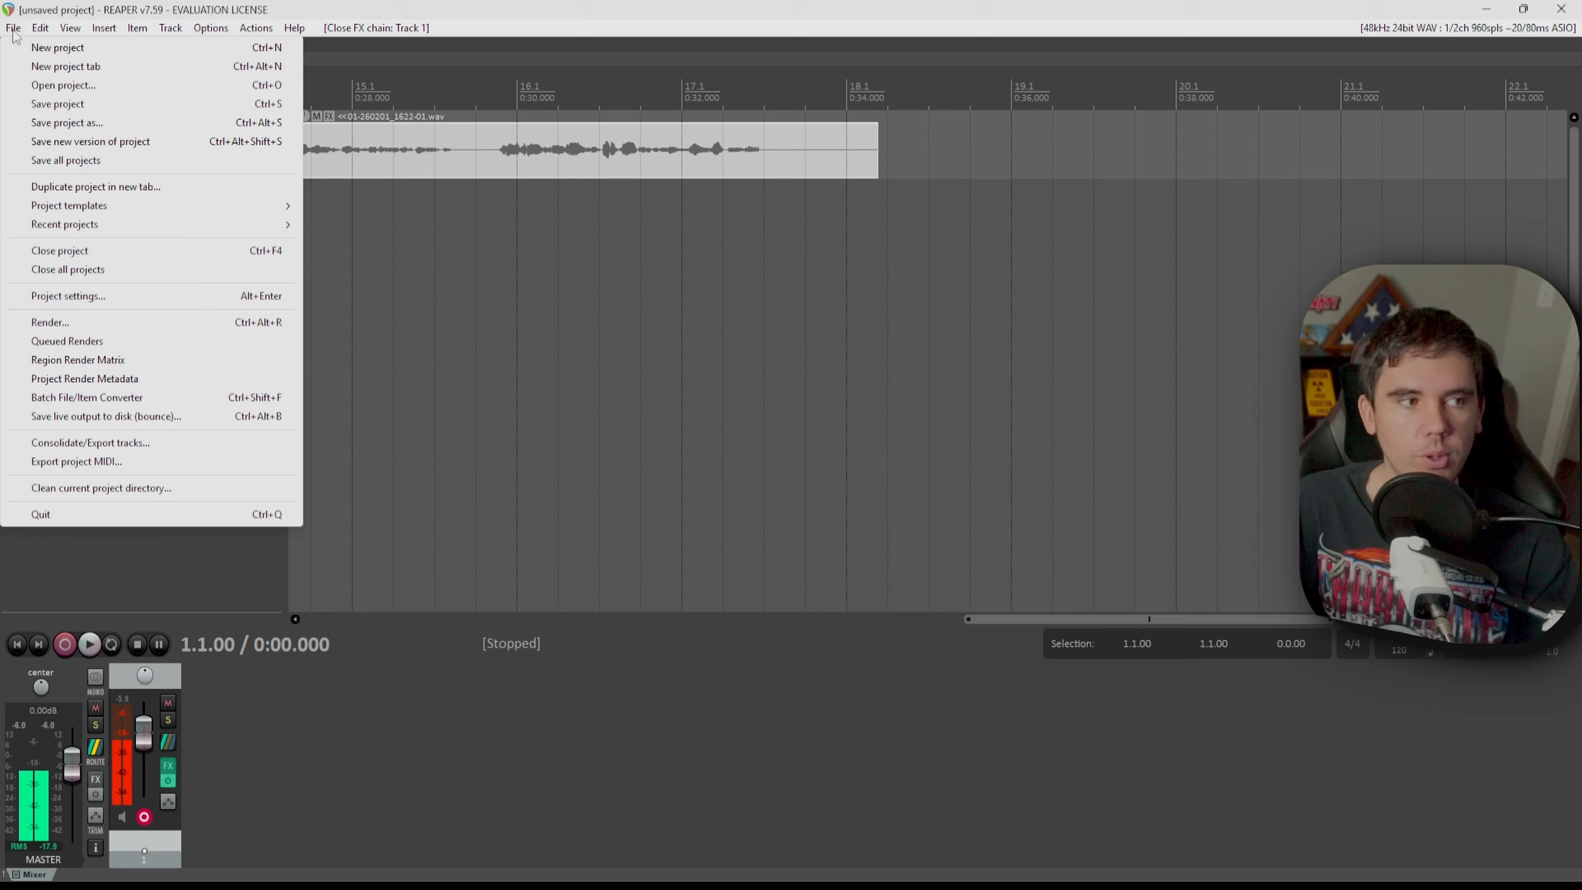
left_click(133, 320)
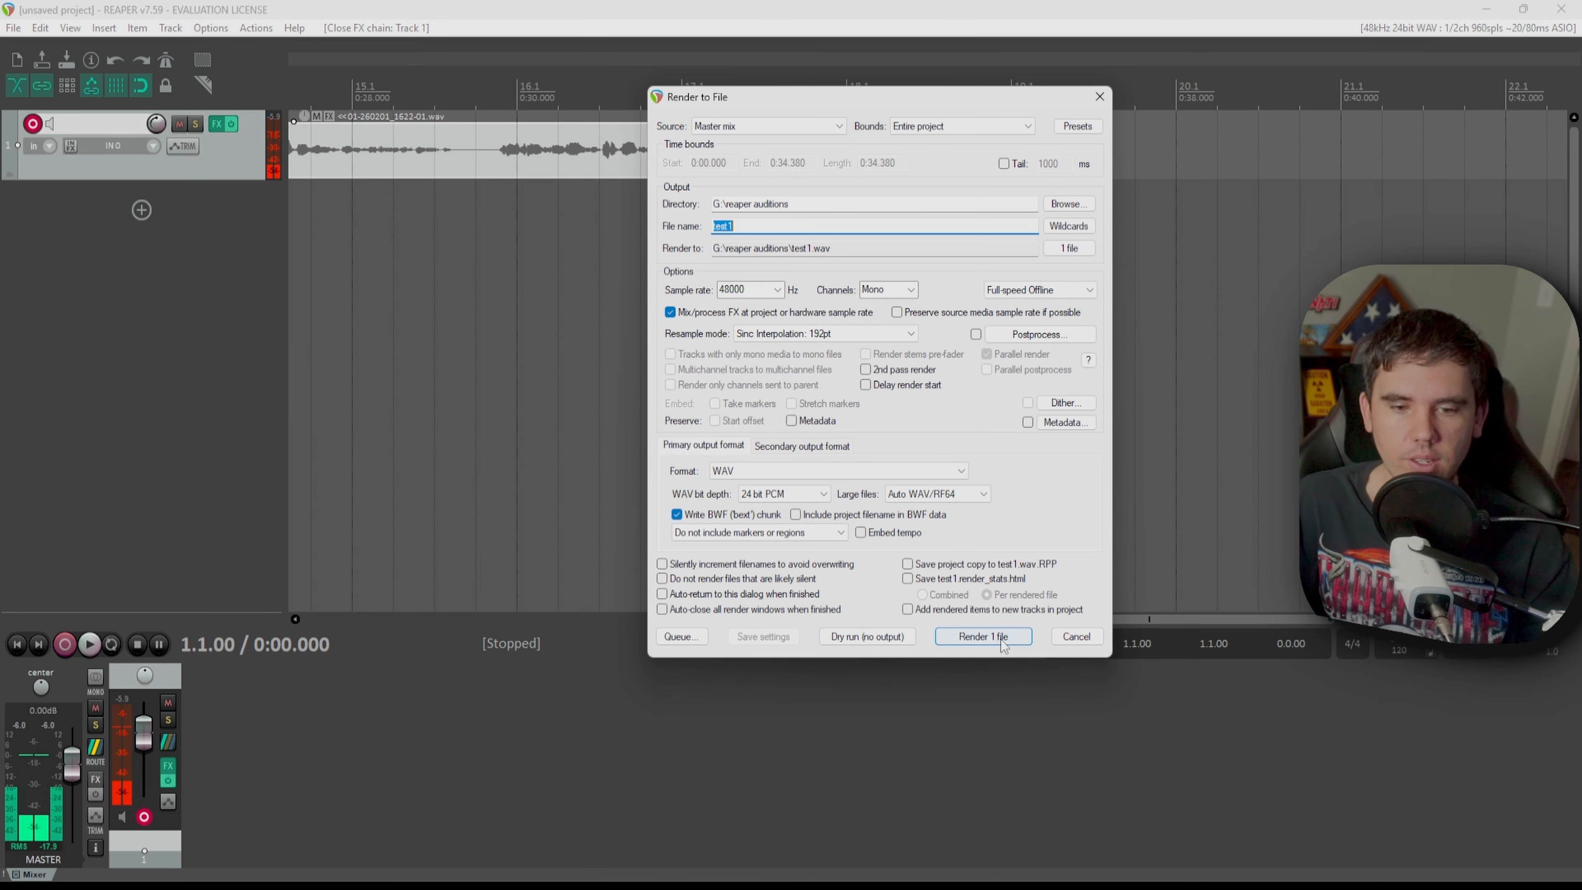
left_click(1001, 637)
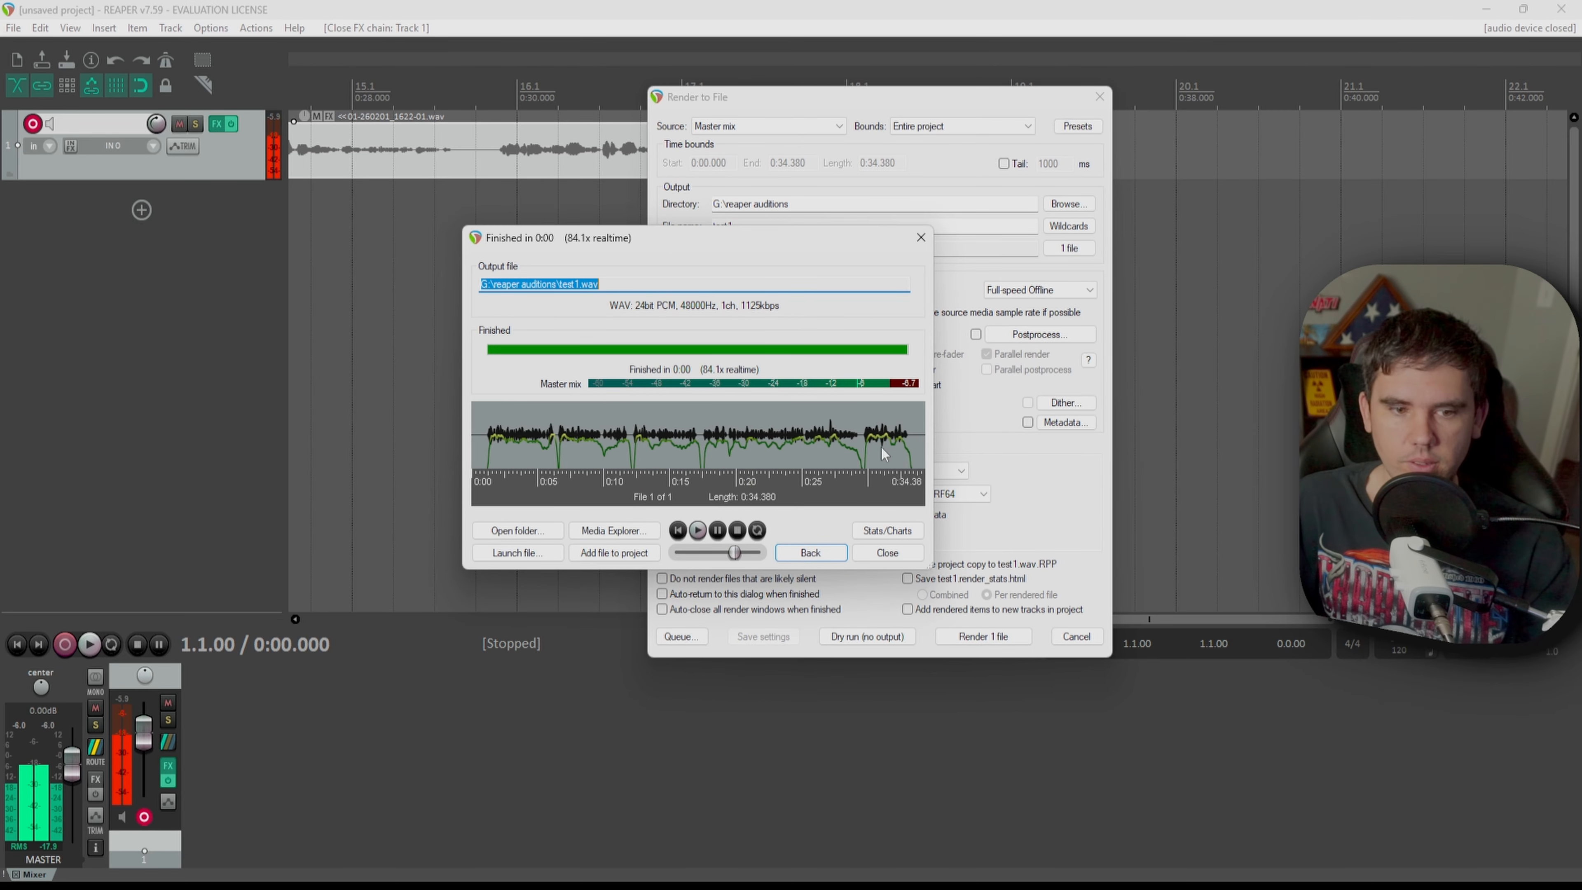
Step: Examine the new render's loudness statistics charts in the web browser, and close the charts and the render report
left_click(897, 536)
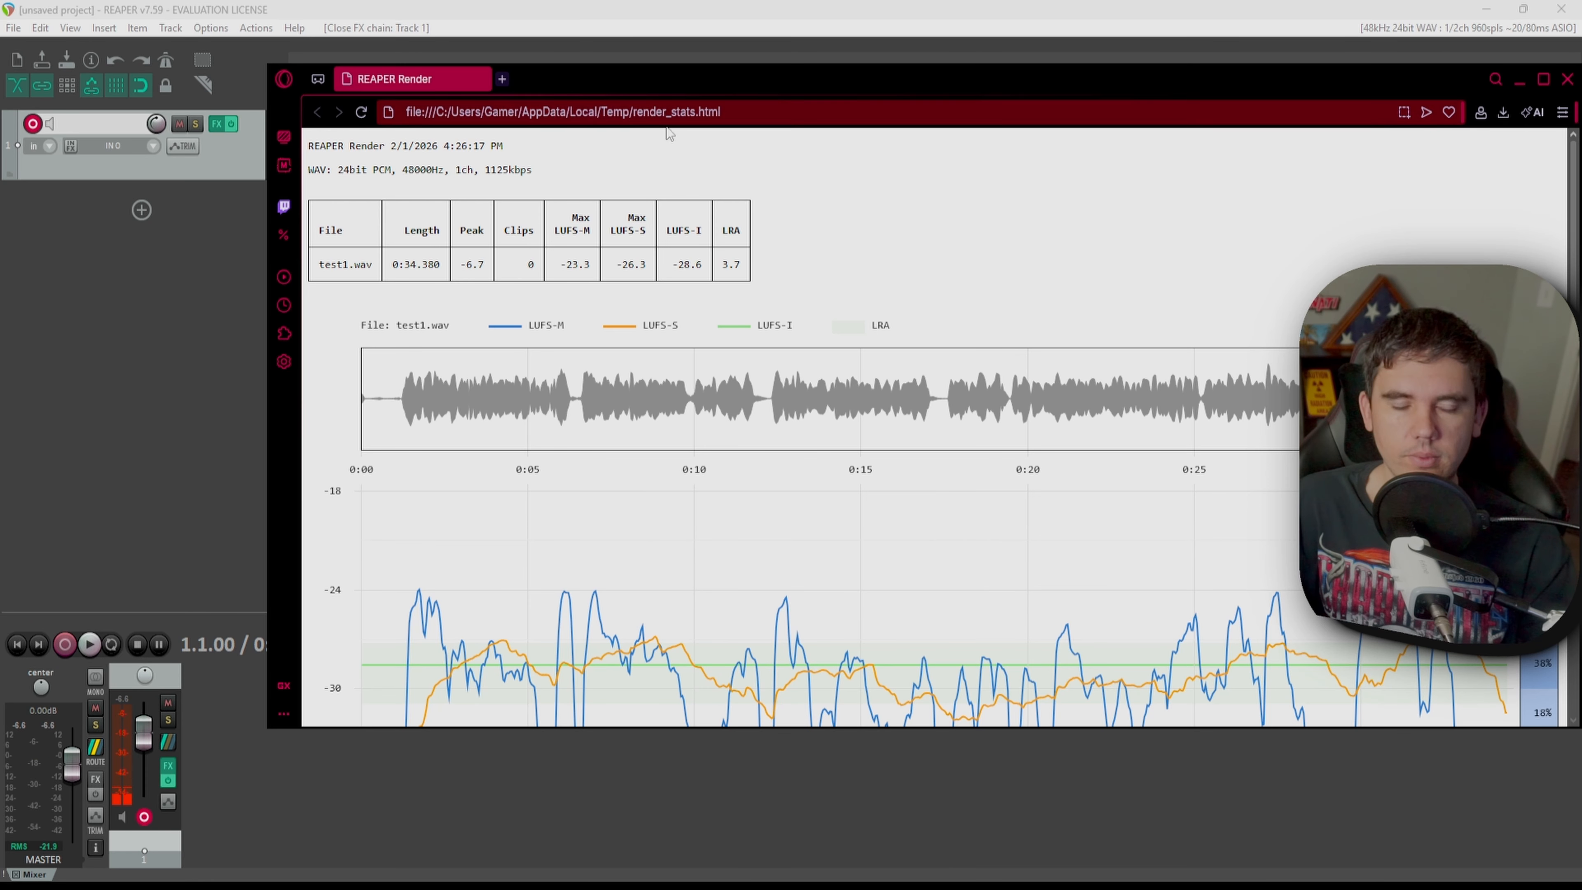
left_click_drag(1070, 79, 825, 1)
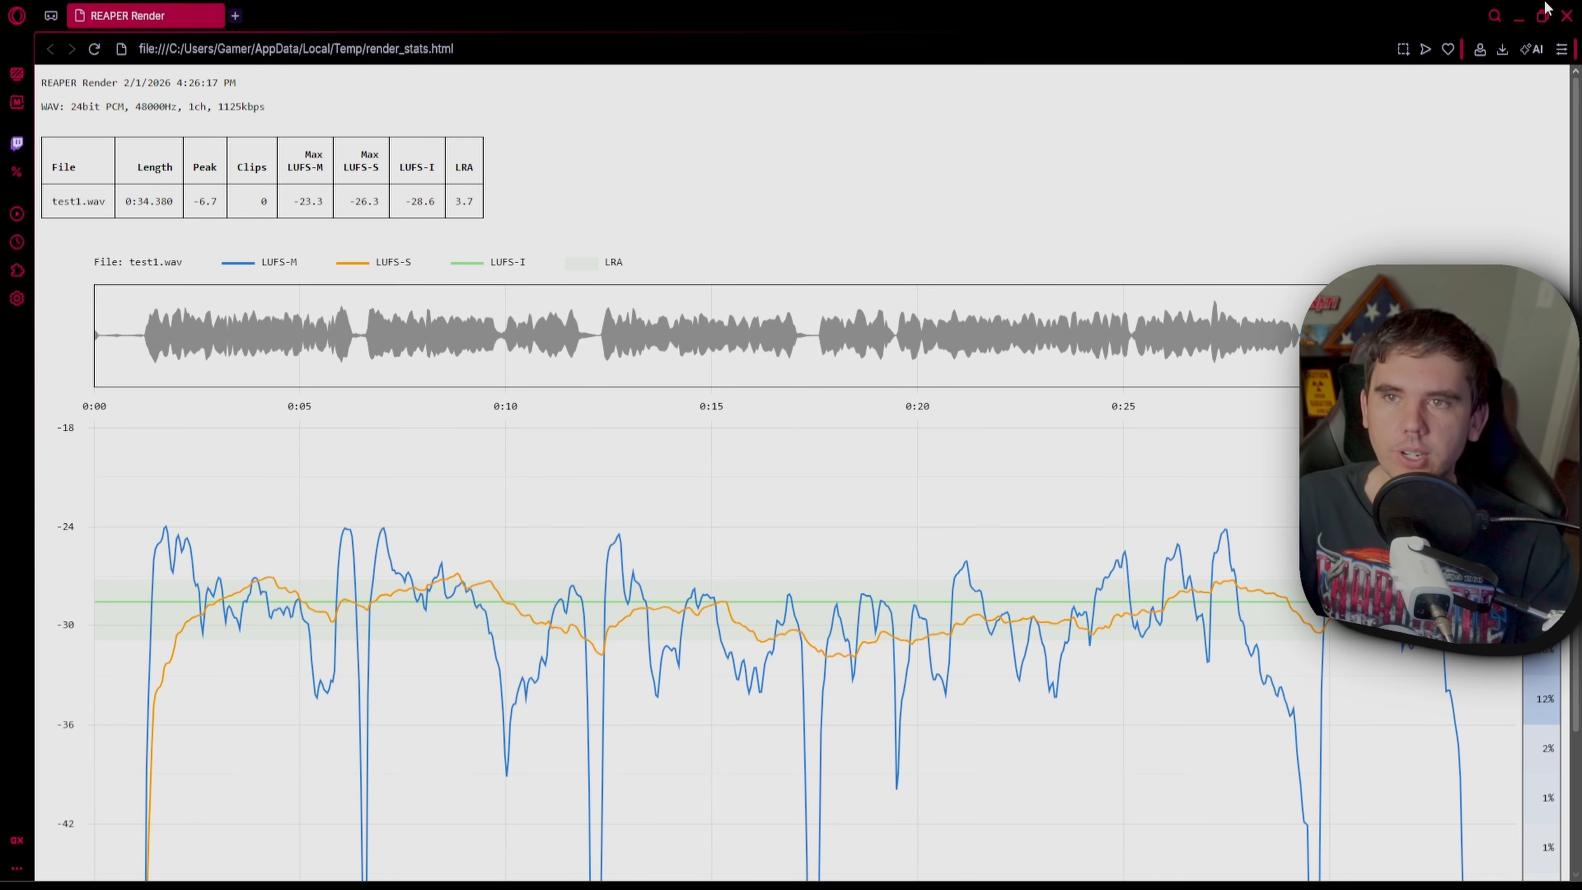
left_click(1567, 16)
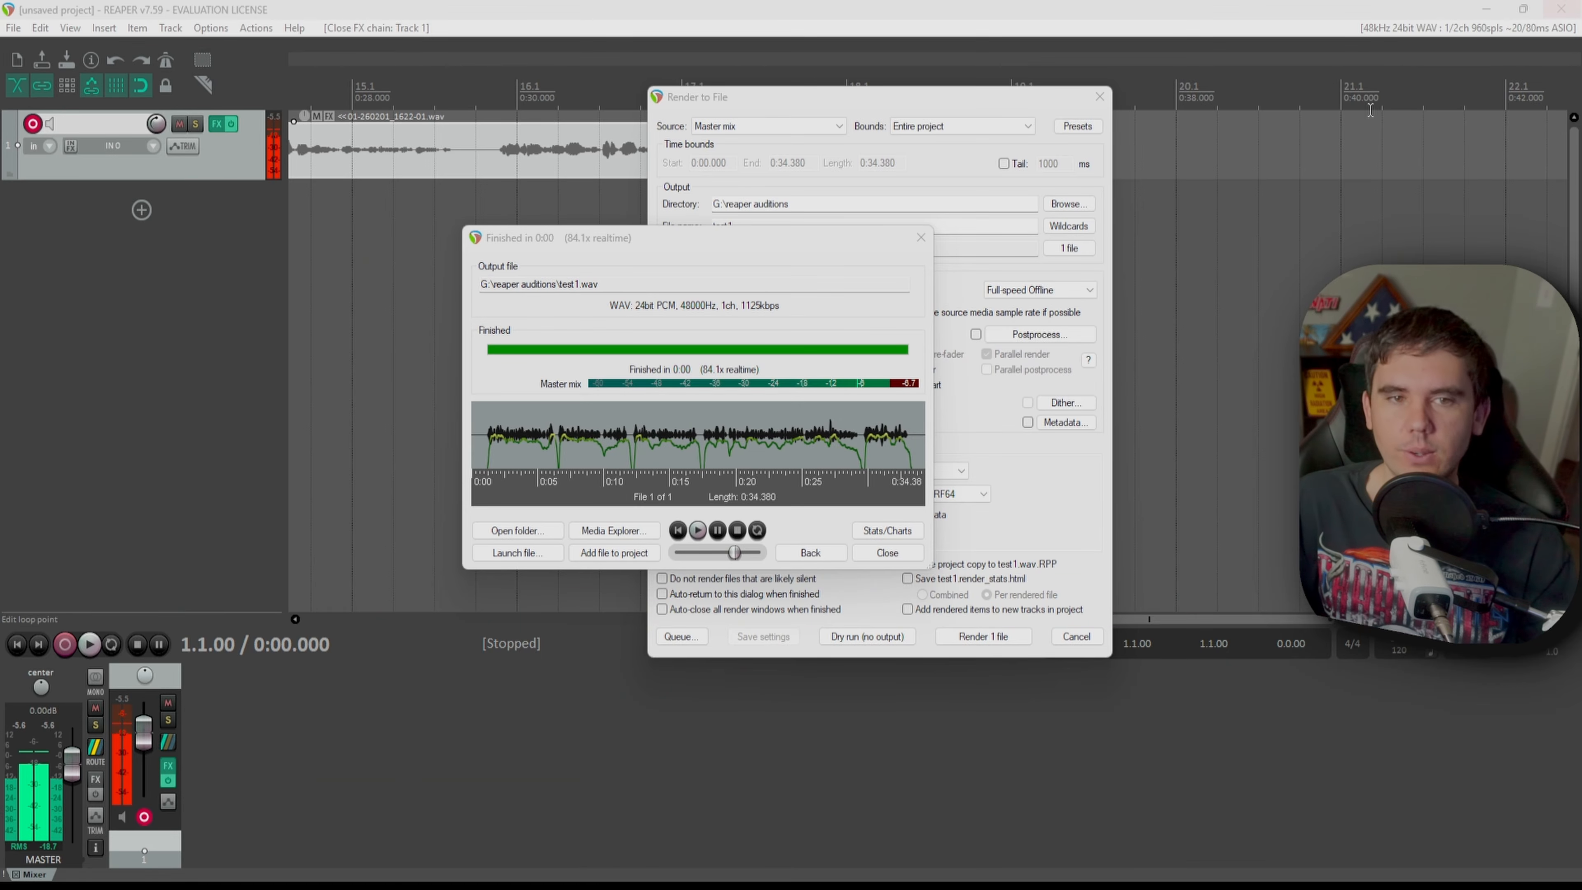
left_click(920, 237)
Step: Enable razor editing and select a razor edit area on the recording from 0:06.000 to about 0:08.500
scroll(776, 238, "down", 8)
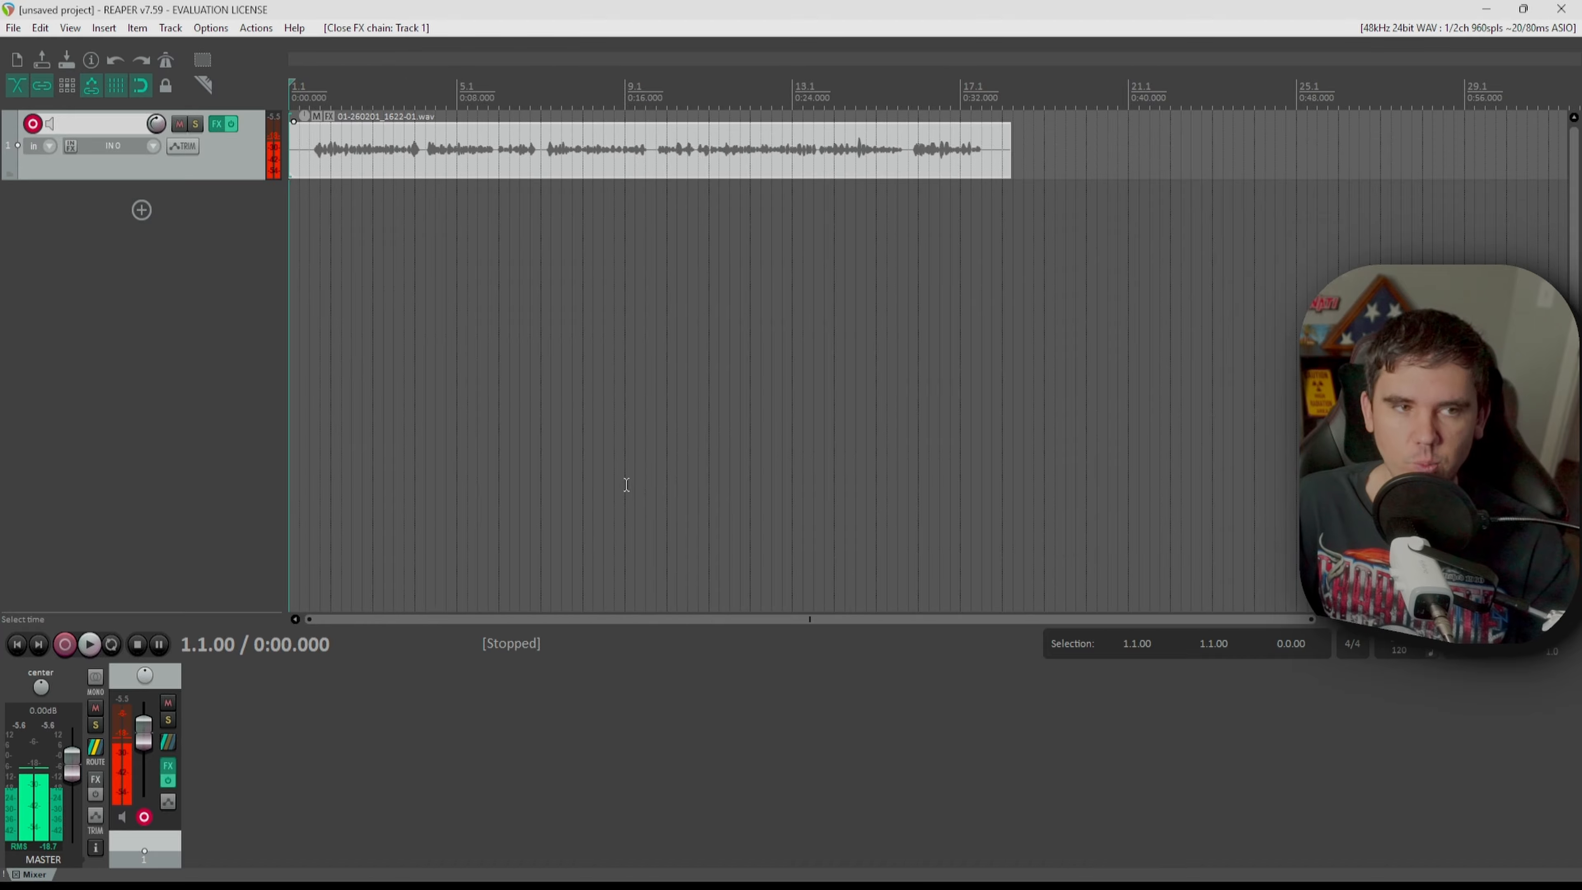
scroll(528, 261, "up", 3)
scroll(528, 261, "up", 5)
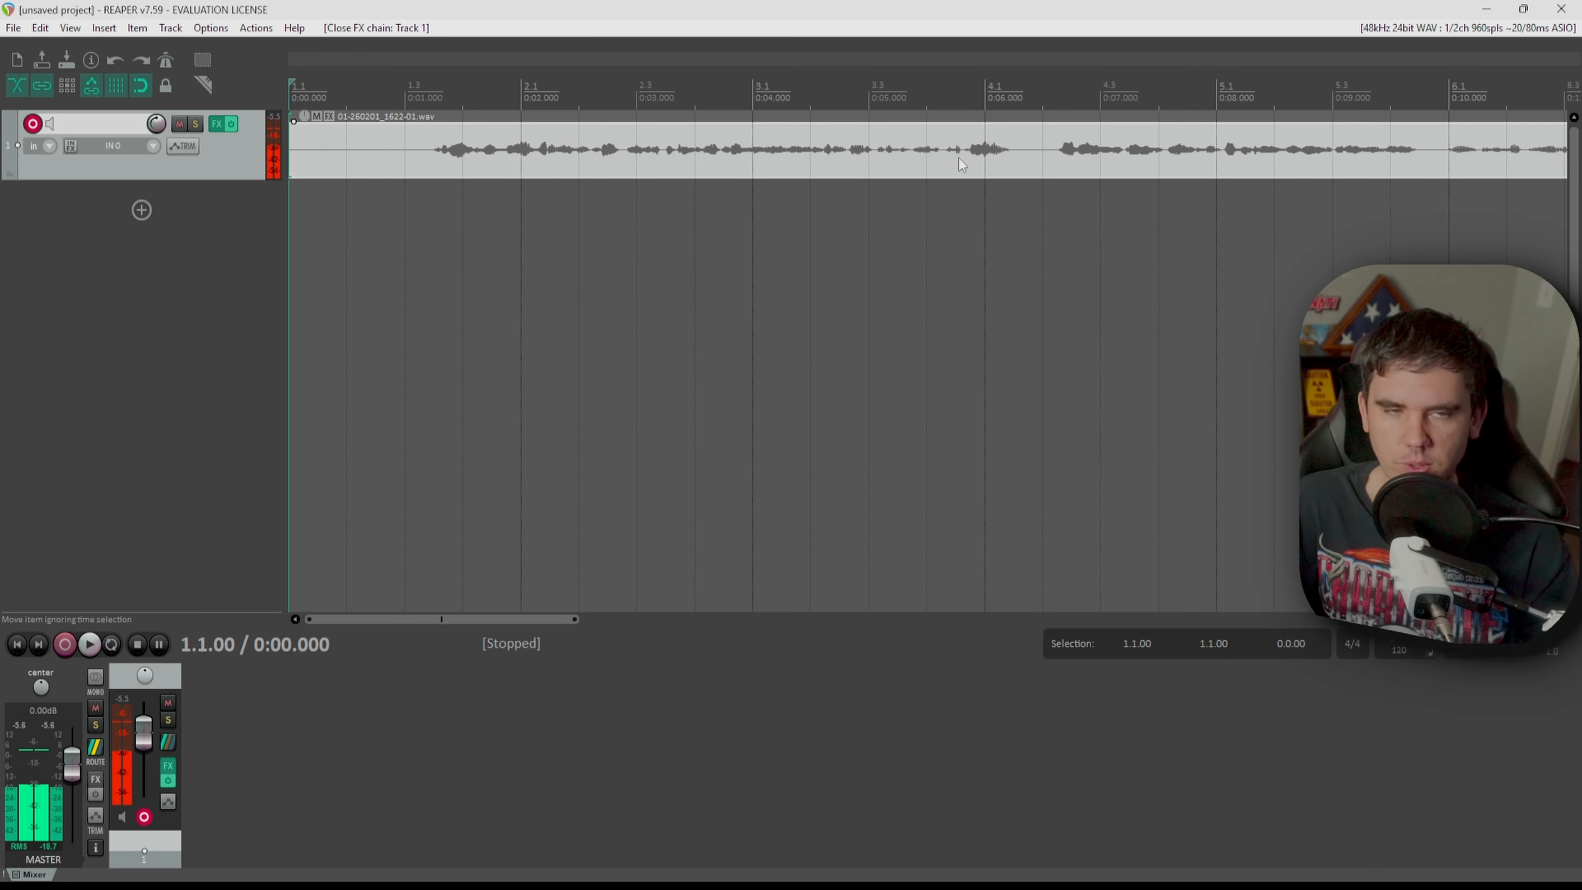
left_click(205, 83)
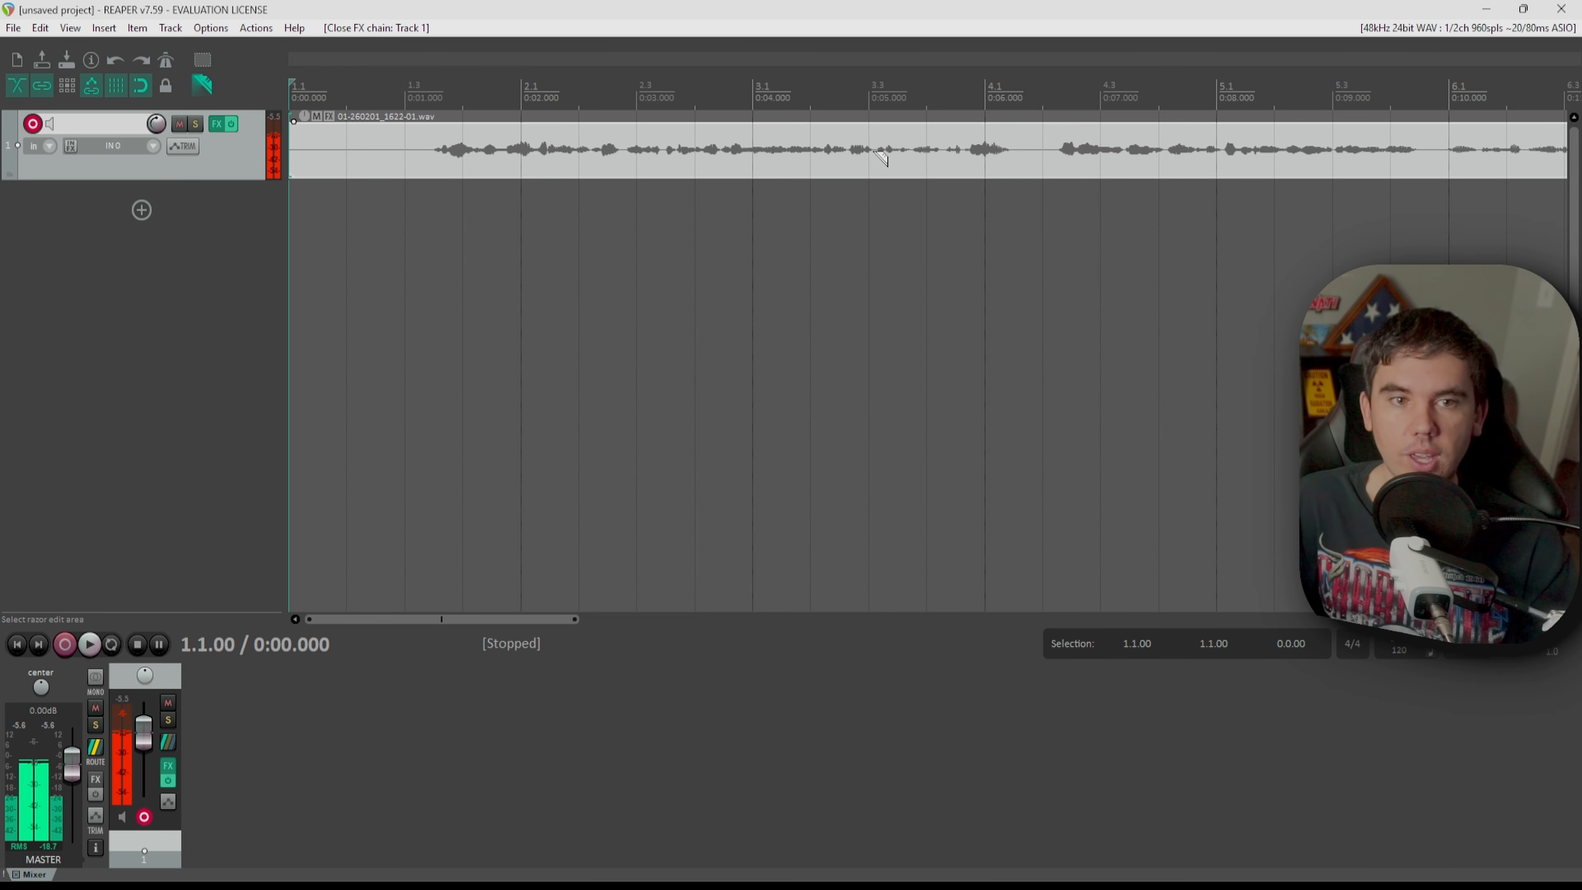
left_click_drag(874, 166, 1258, 123)
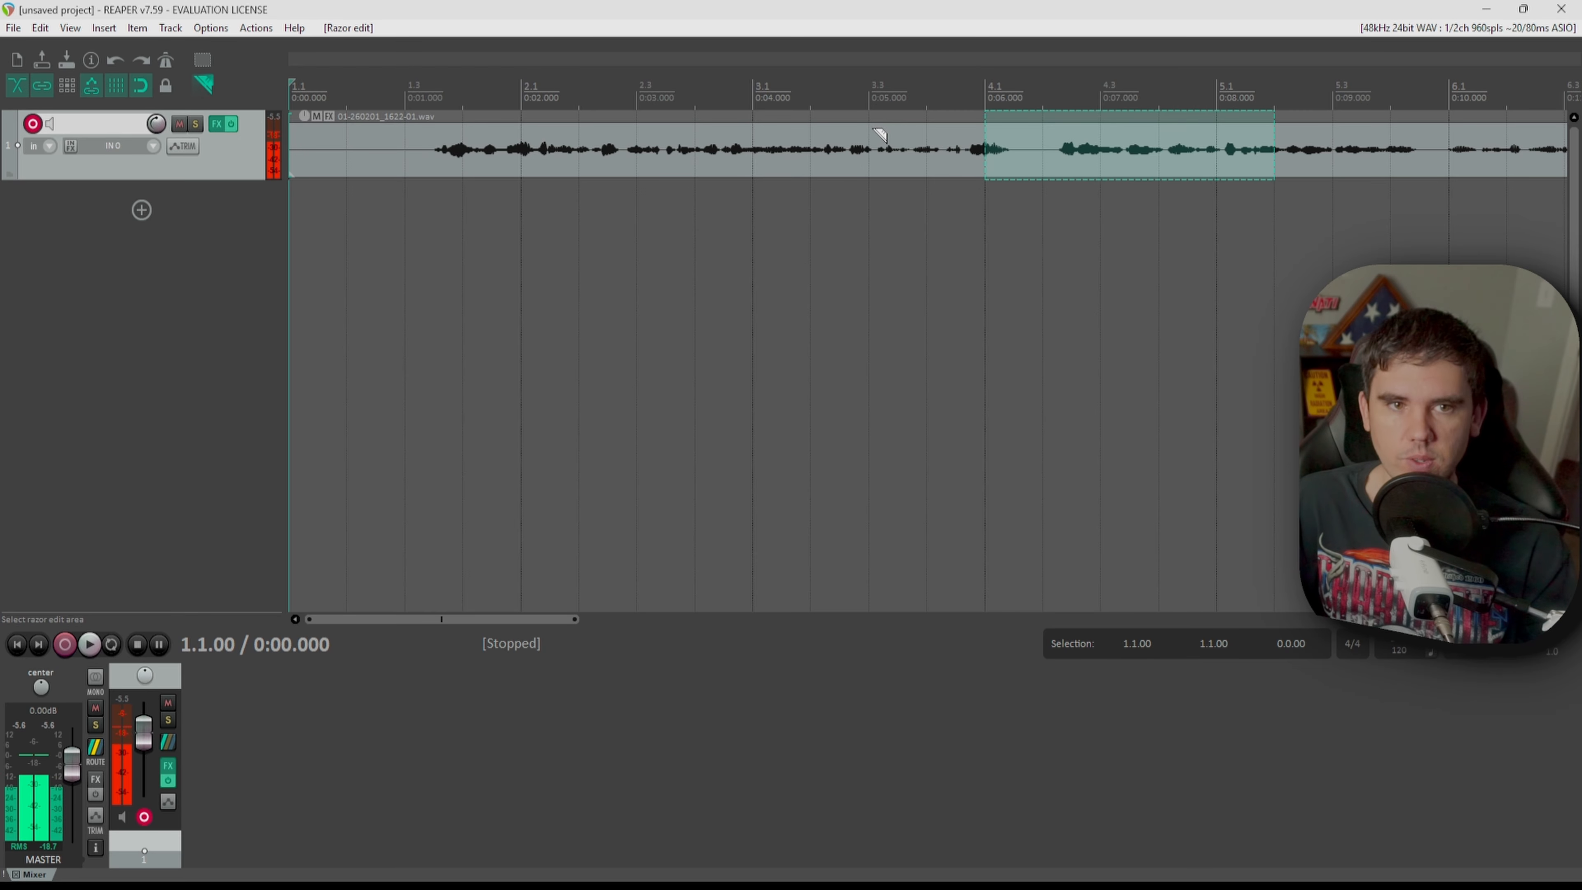
Step: Razor-select the recording from 0:05.000 to 0:06.000 and move that section straight down onto a new track below track 1
left_click_drag(879, 134, 975, 134)
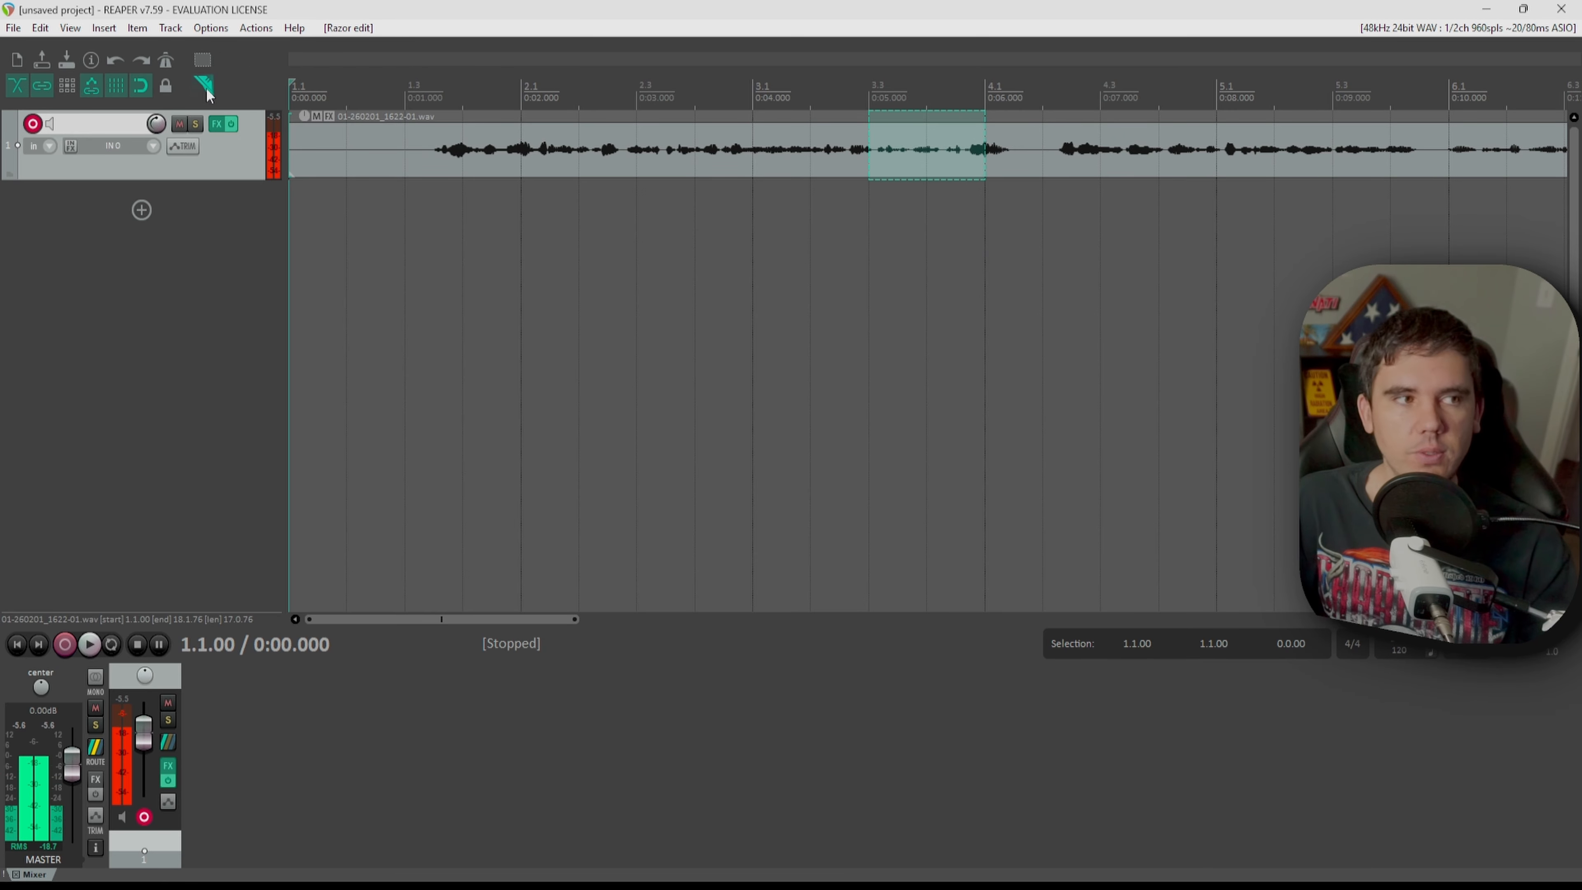
left_click_drag(933, 132, 934, 232)
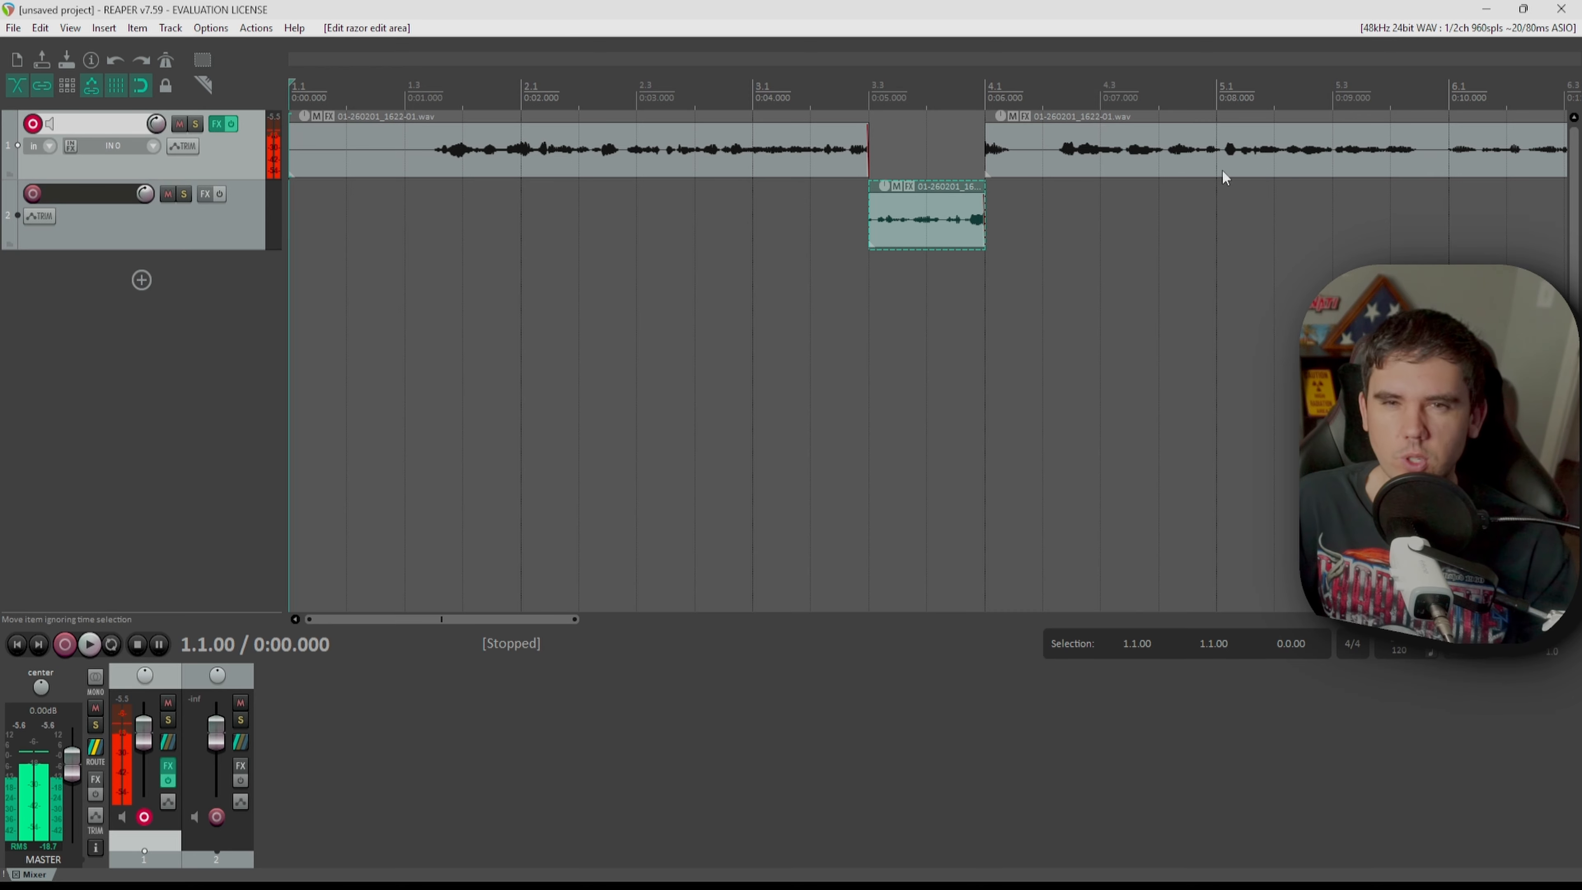
Step: Raise the take volume of the separated clip on track 2 to +12.0 dB in its item properties and apply it
right_click(939, 210)
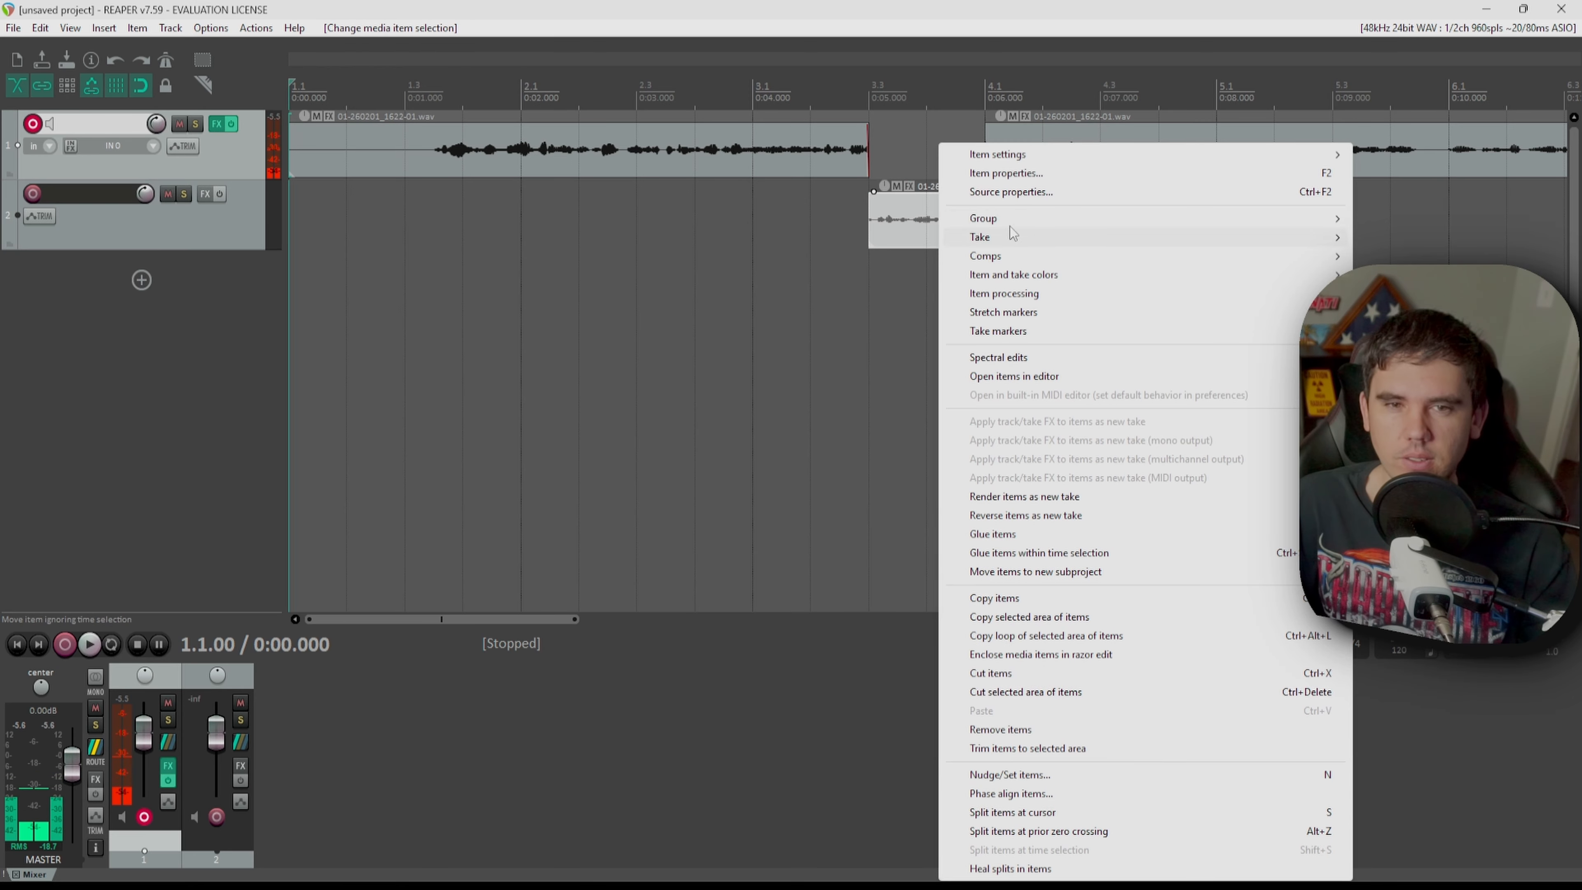
left_click(1041, 173)
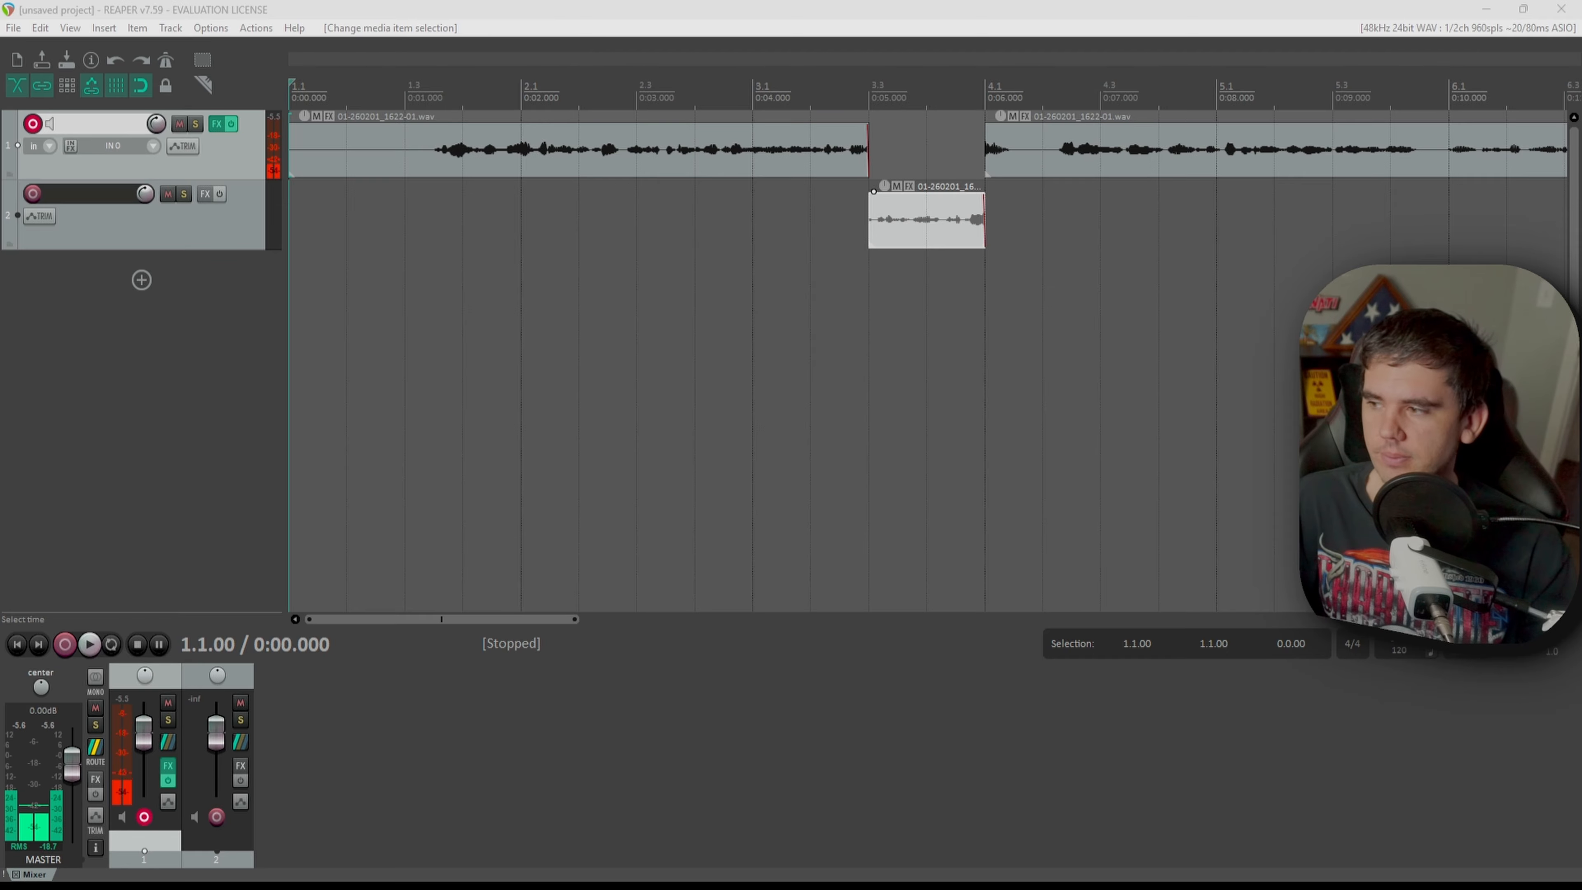
left_click_drag(1101, 573, 947, 224)
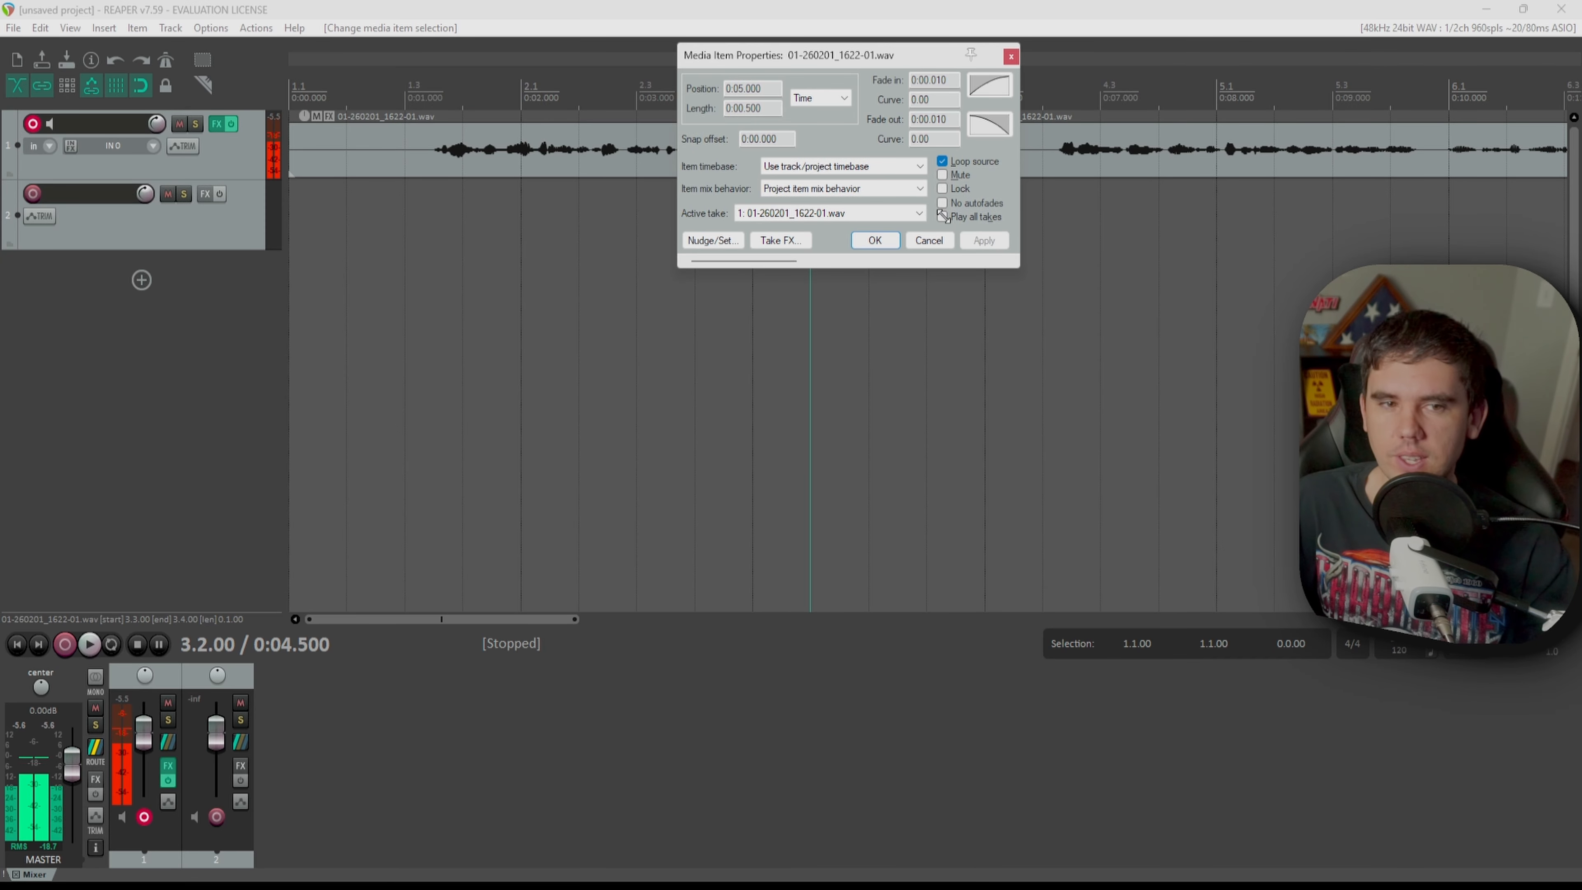
left_click_drag(771, 261, 705, 274)
left_click_drag(1018, 267, 1074, 667)
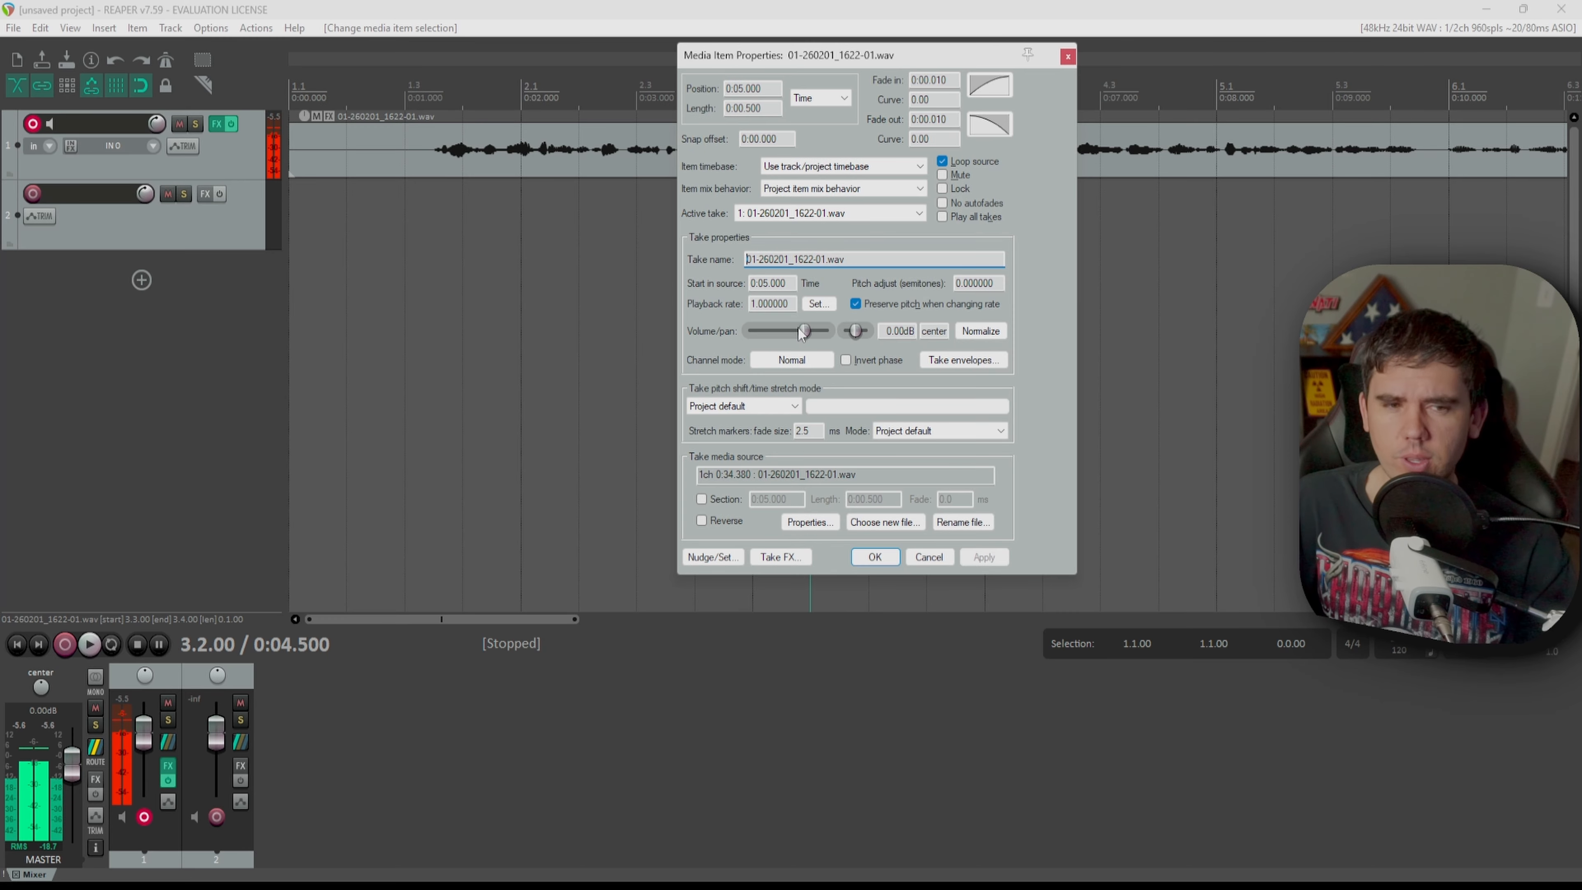
left_click_drag(803, 331, 805, 332)
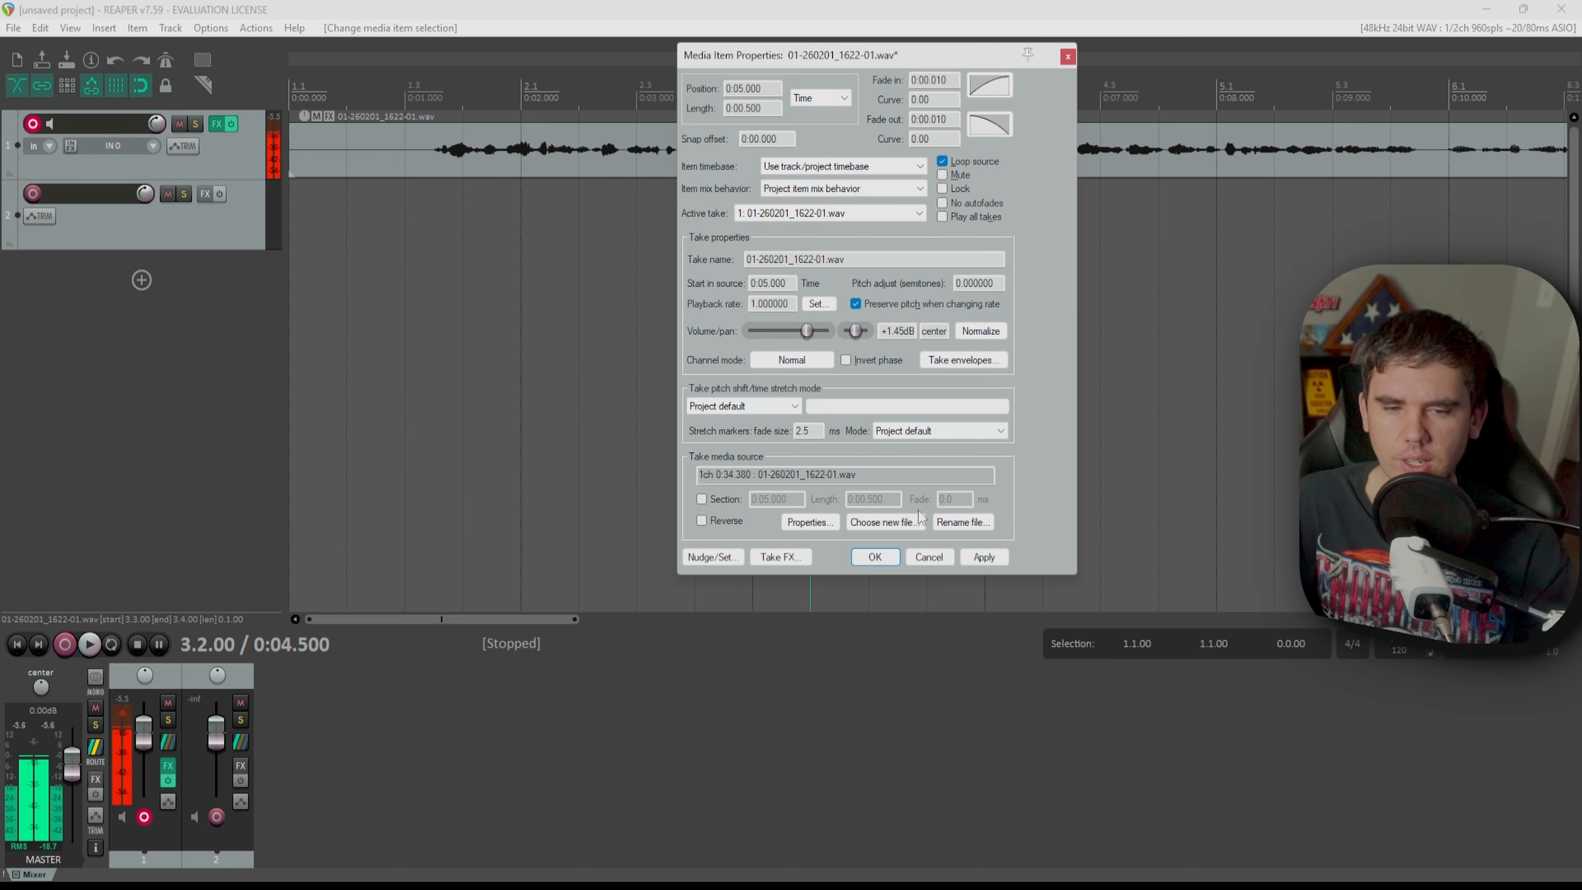
left_click(985, 556)
left_click_drag(897, 56, 564, 73)
left_click_drag(474, 349, 498, 349)
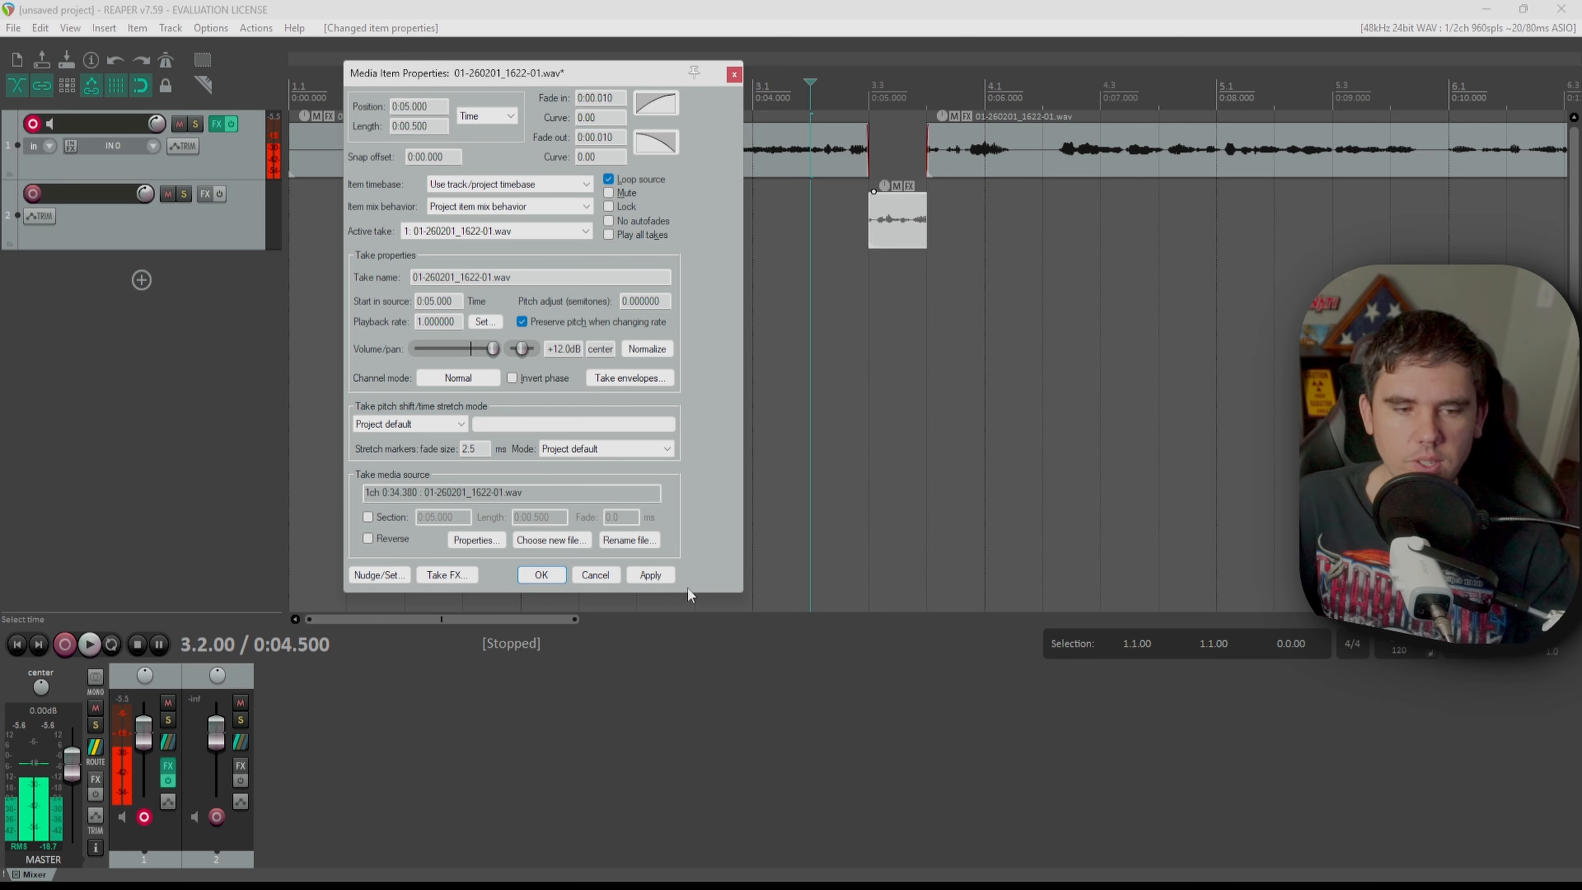
left_click(658, 581)
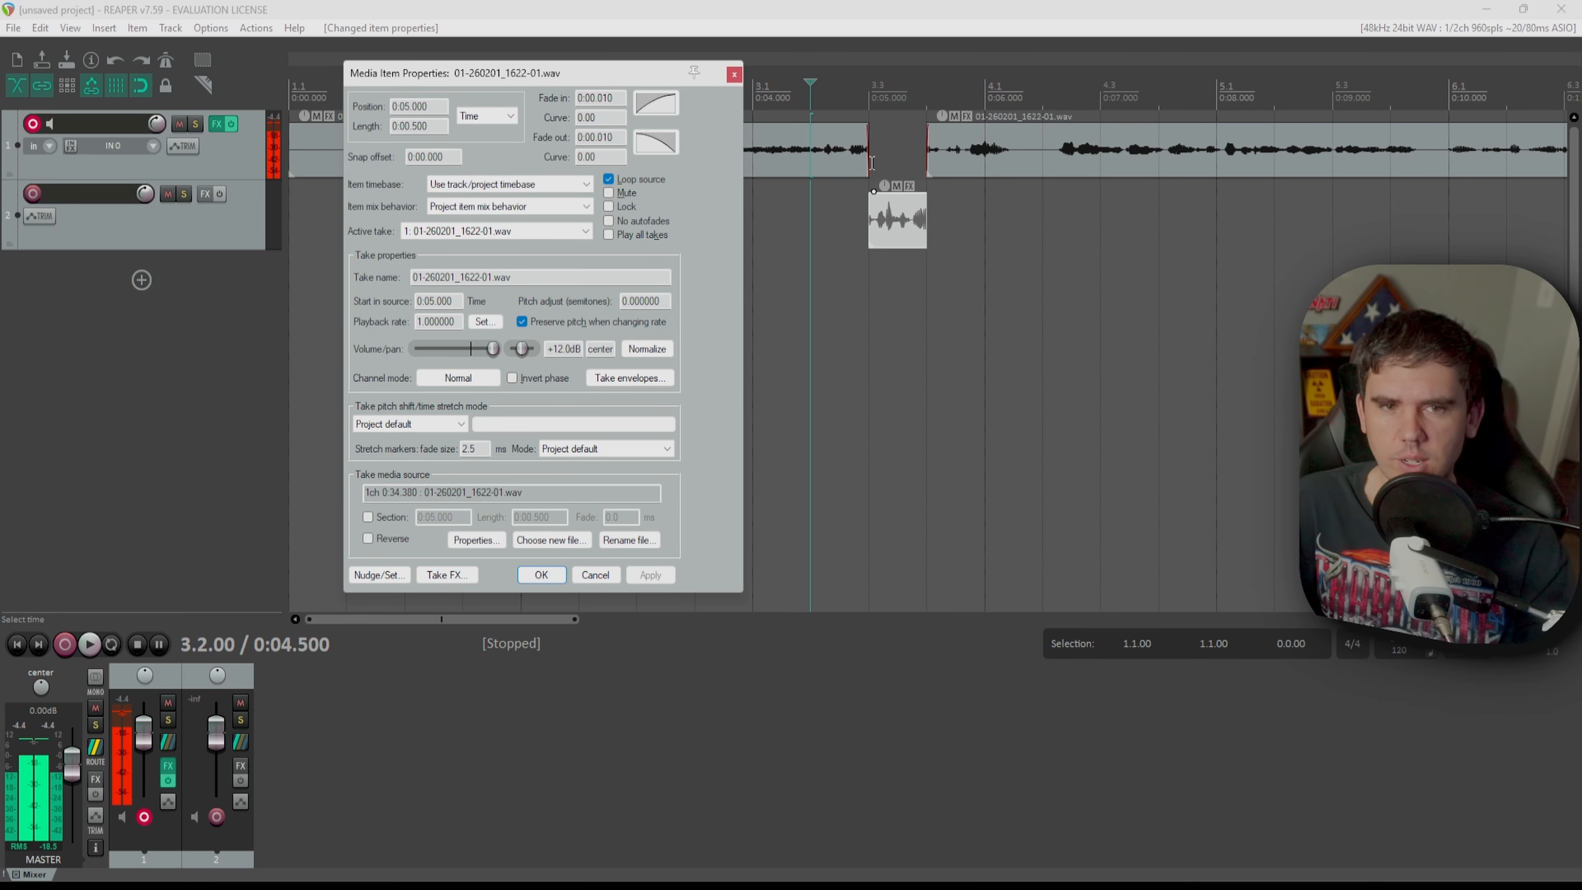
left_click(547, 579)
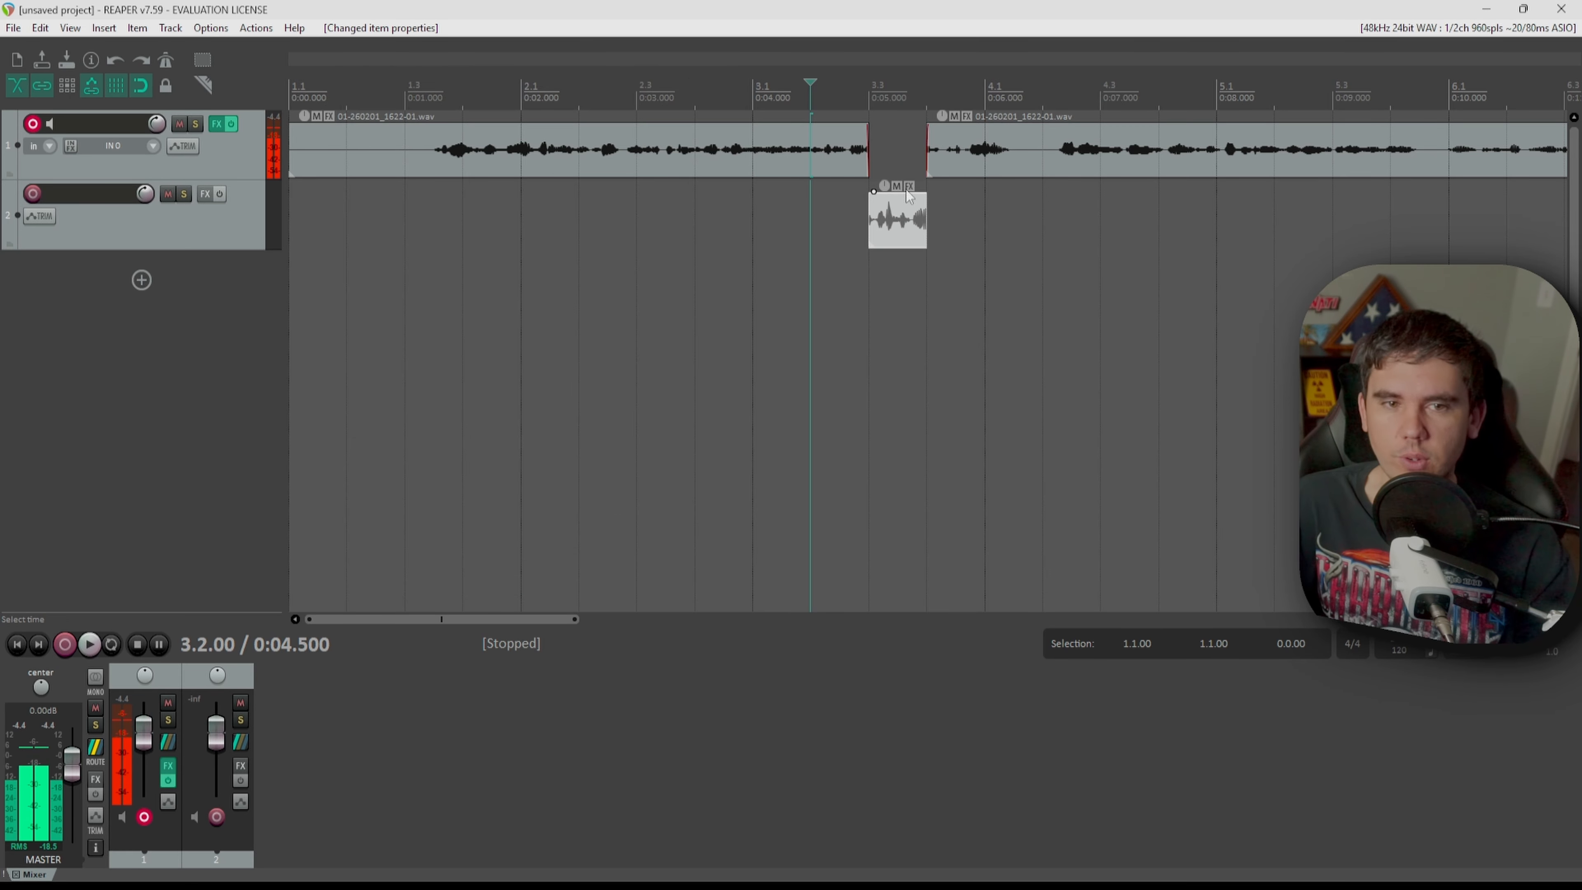
Step: Move the amplified clip from track 2 back into its gap on track 1 and deselect it
left_click_drag(915, 240, 913, 178)
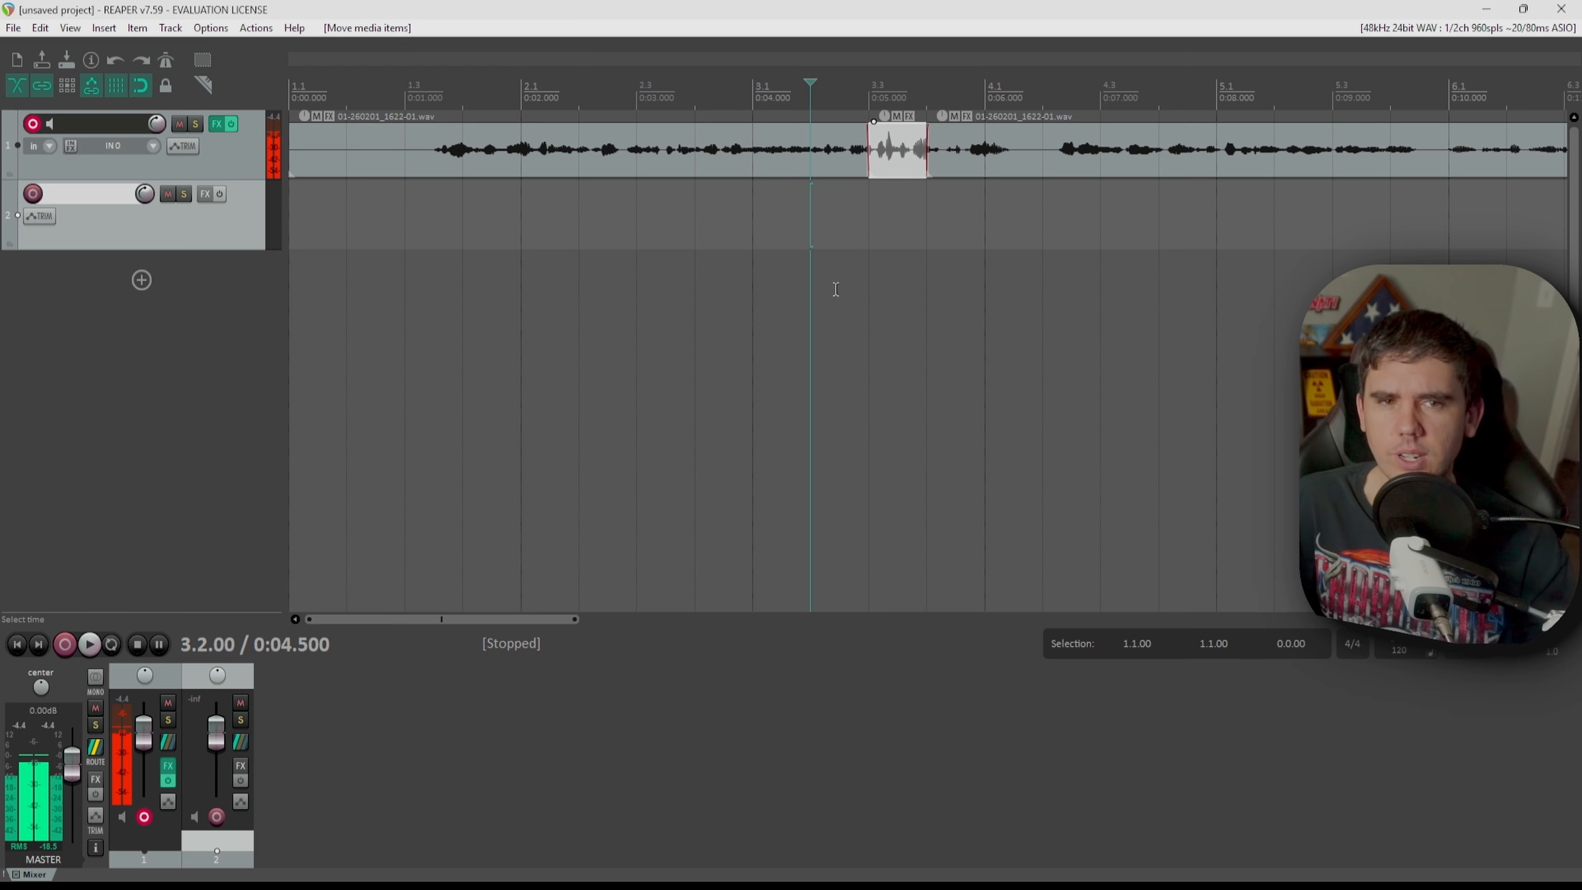
left_click(1087, 428)
scroll(894, 225, "down", 4)
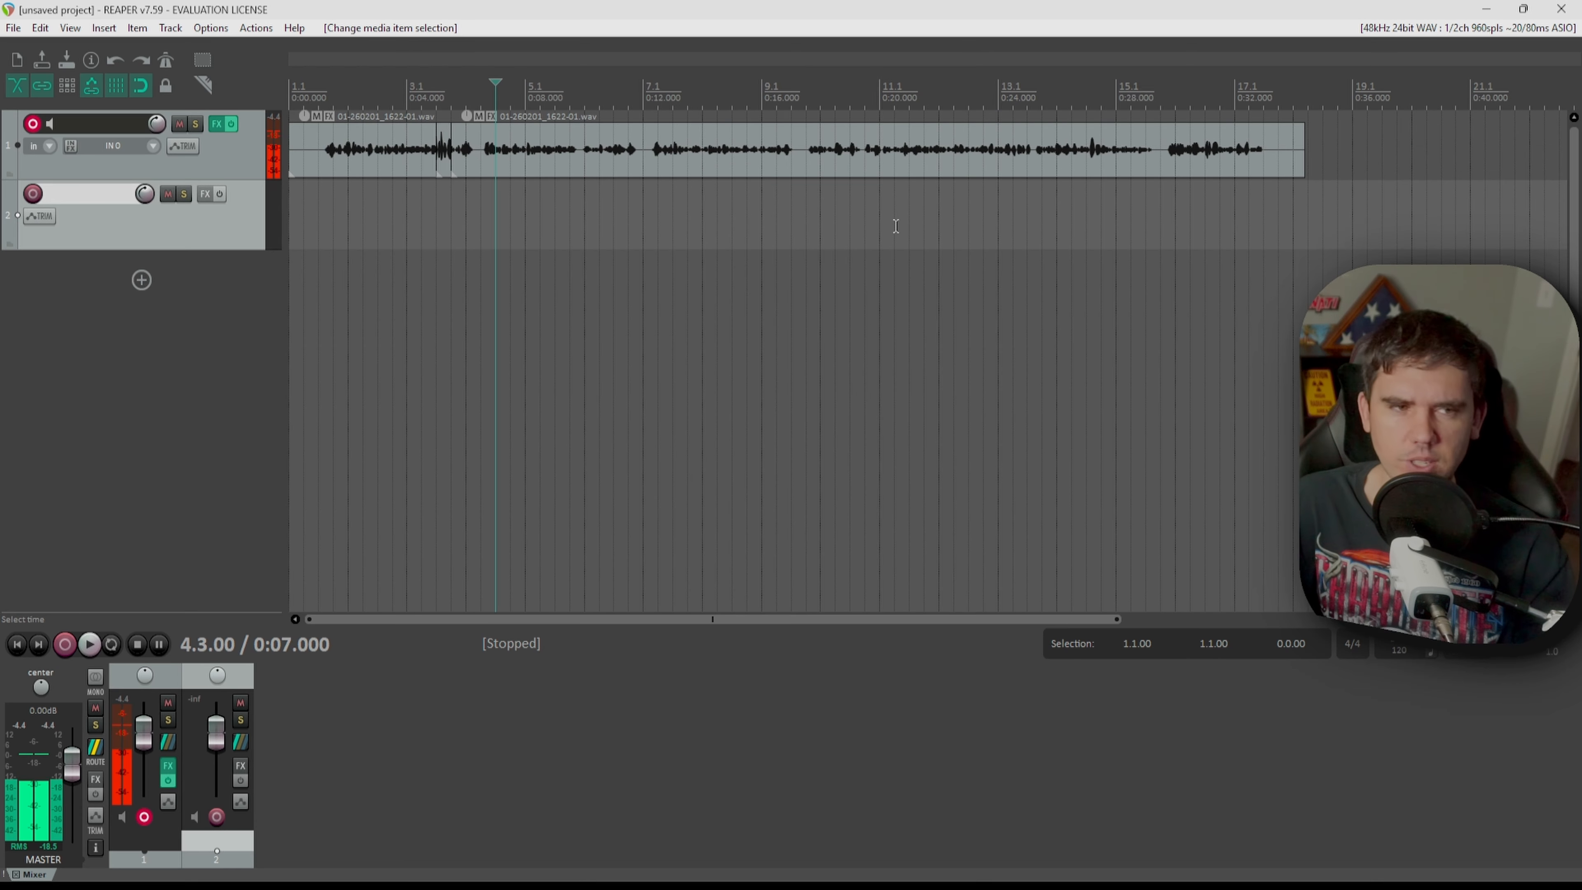
scroll(685, 258, "down", 2)
scroll(567, 282, "up", 2)
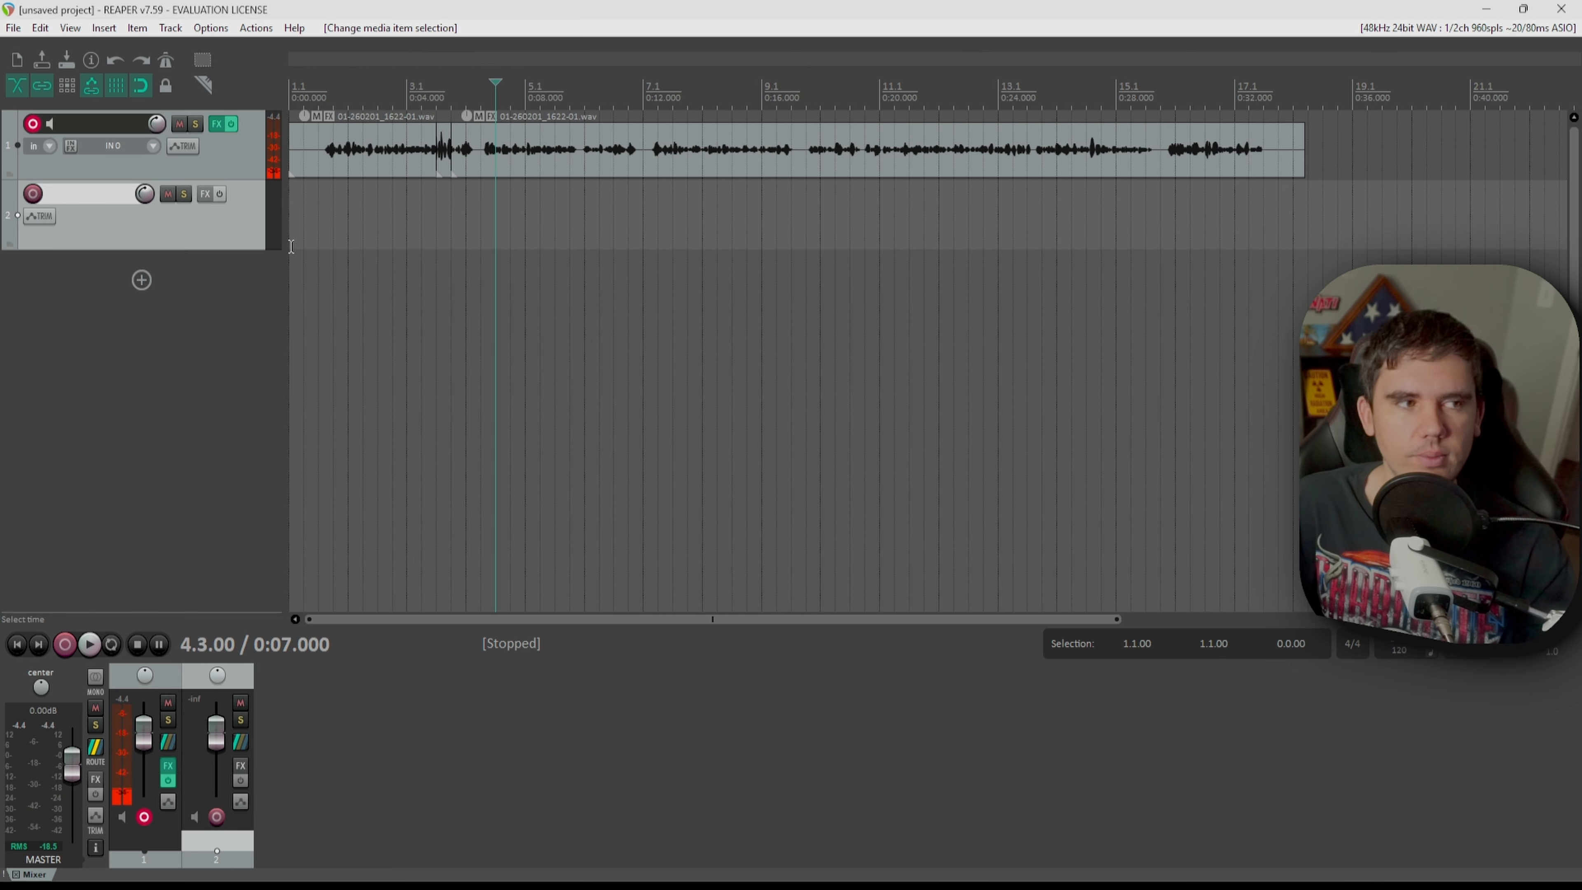
scroll(318, 247, "up", 2)
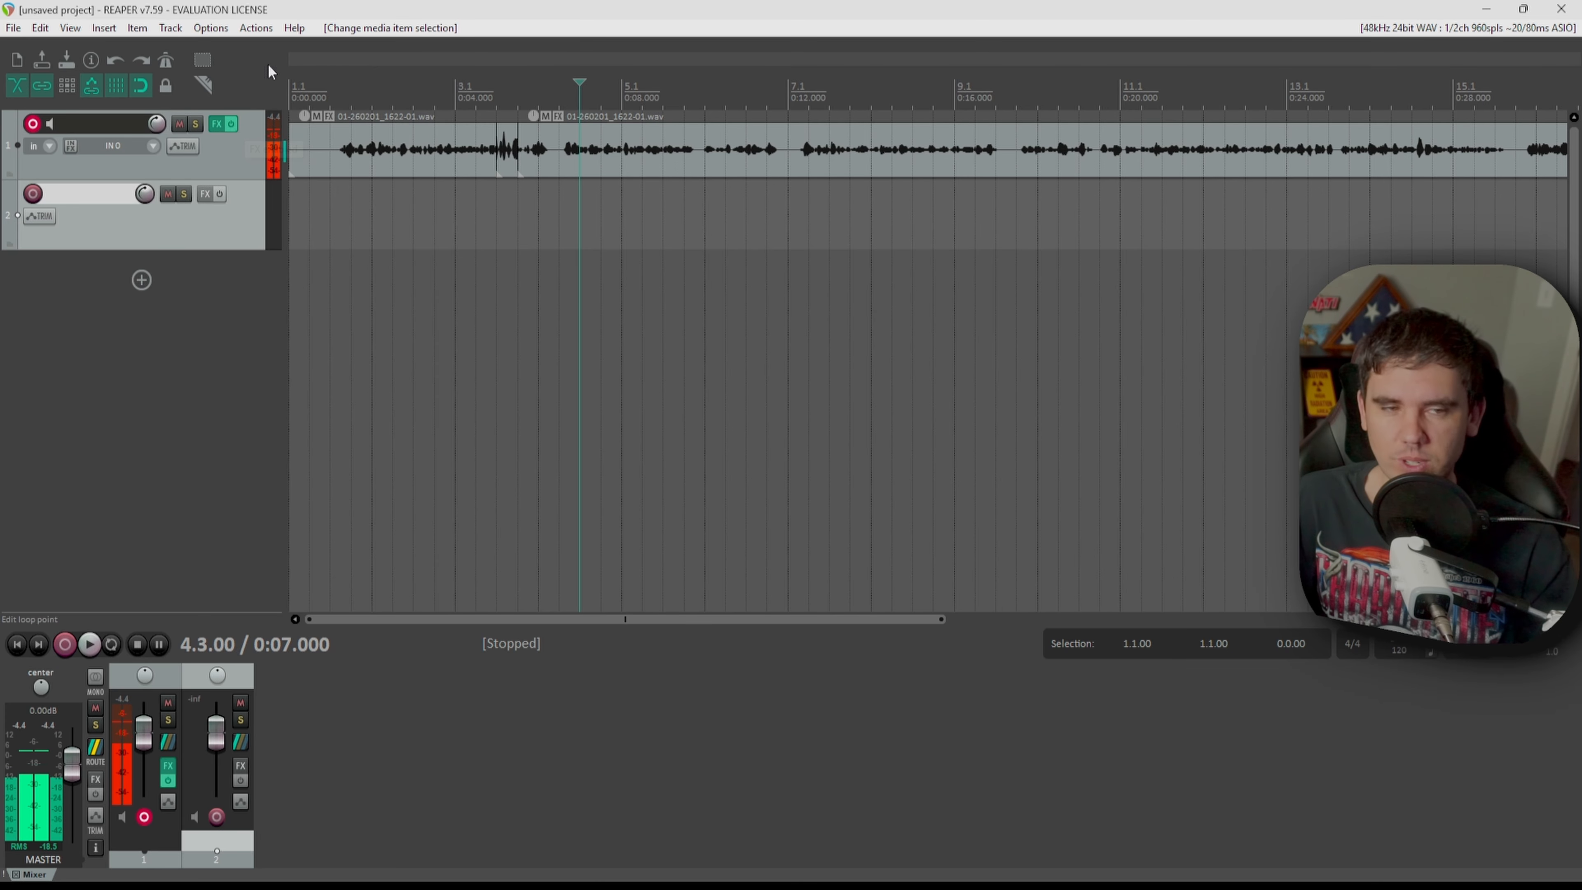
Step: Bypass the effects on track 1 and place the edit cursor at 0:01.000
left_click(232, 125)
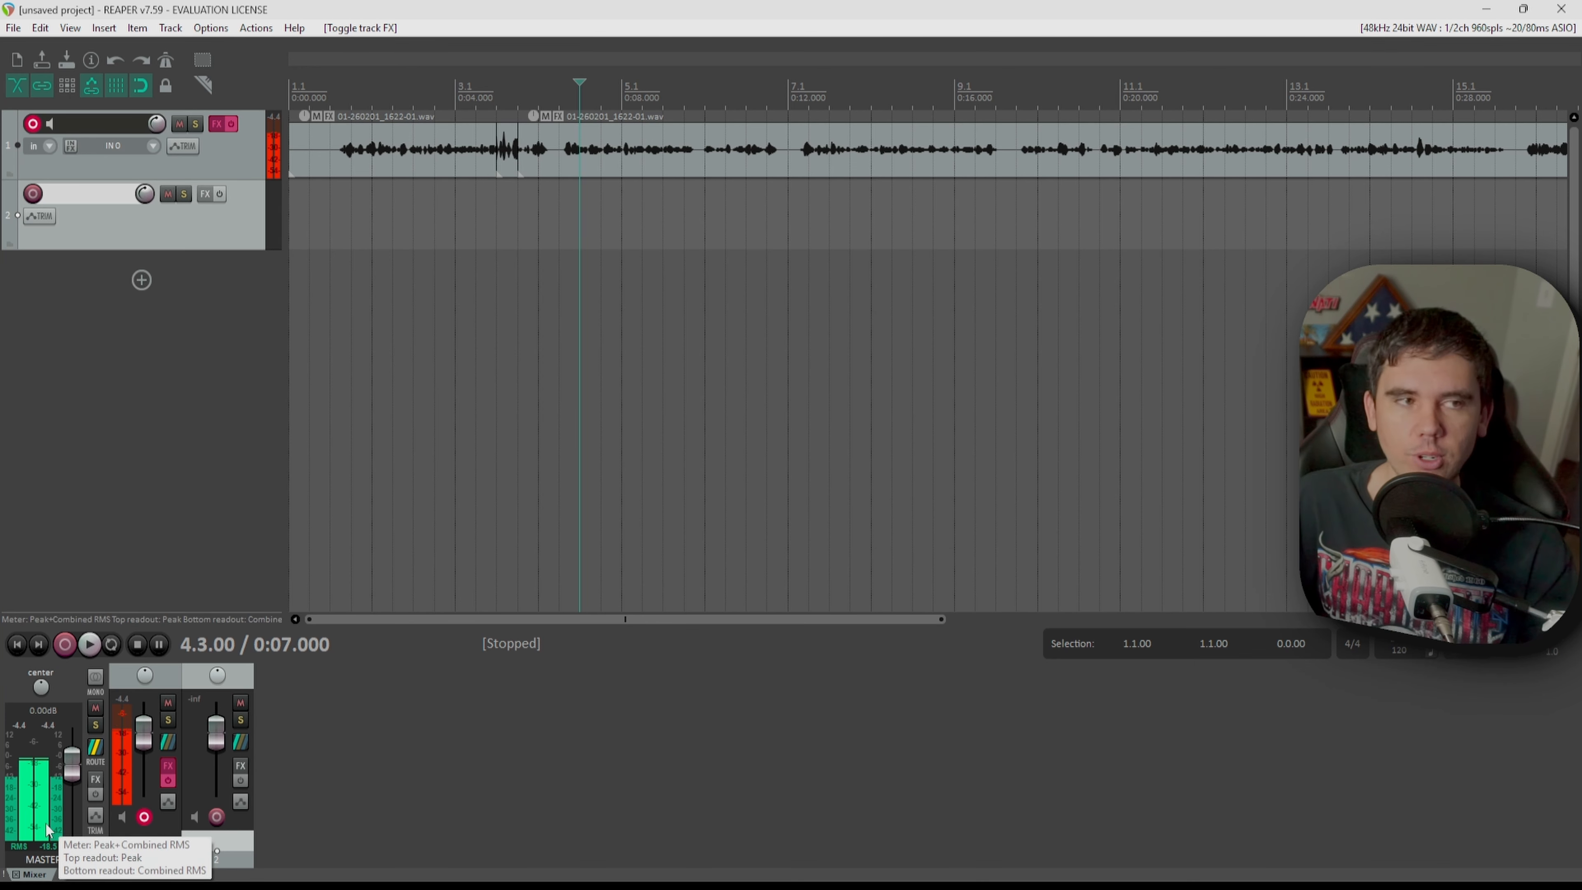
left_click(330, 90)
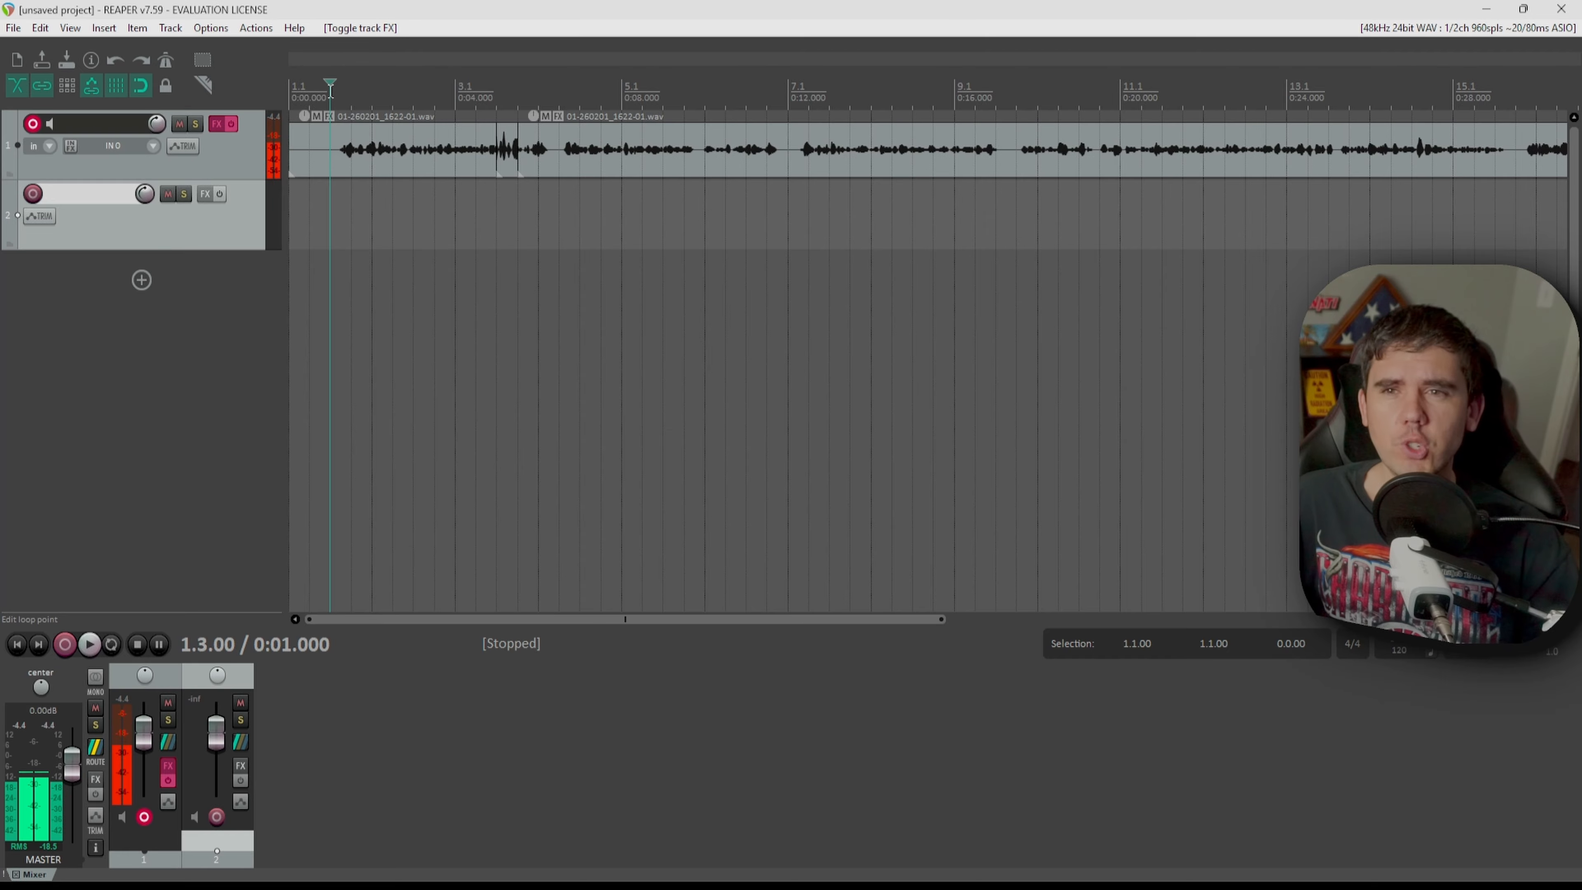